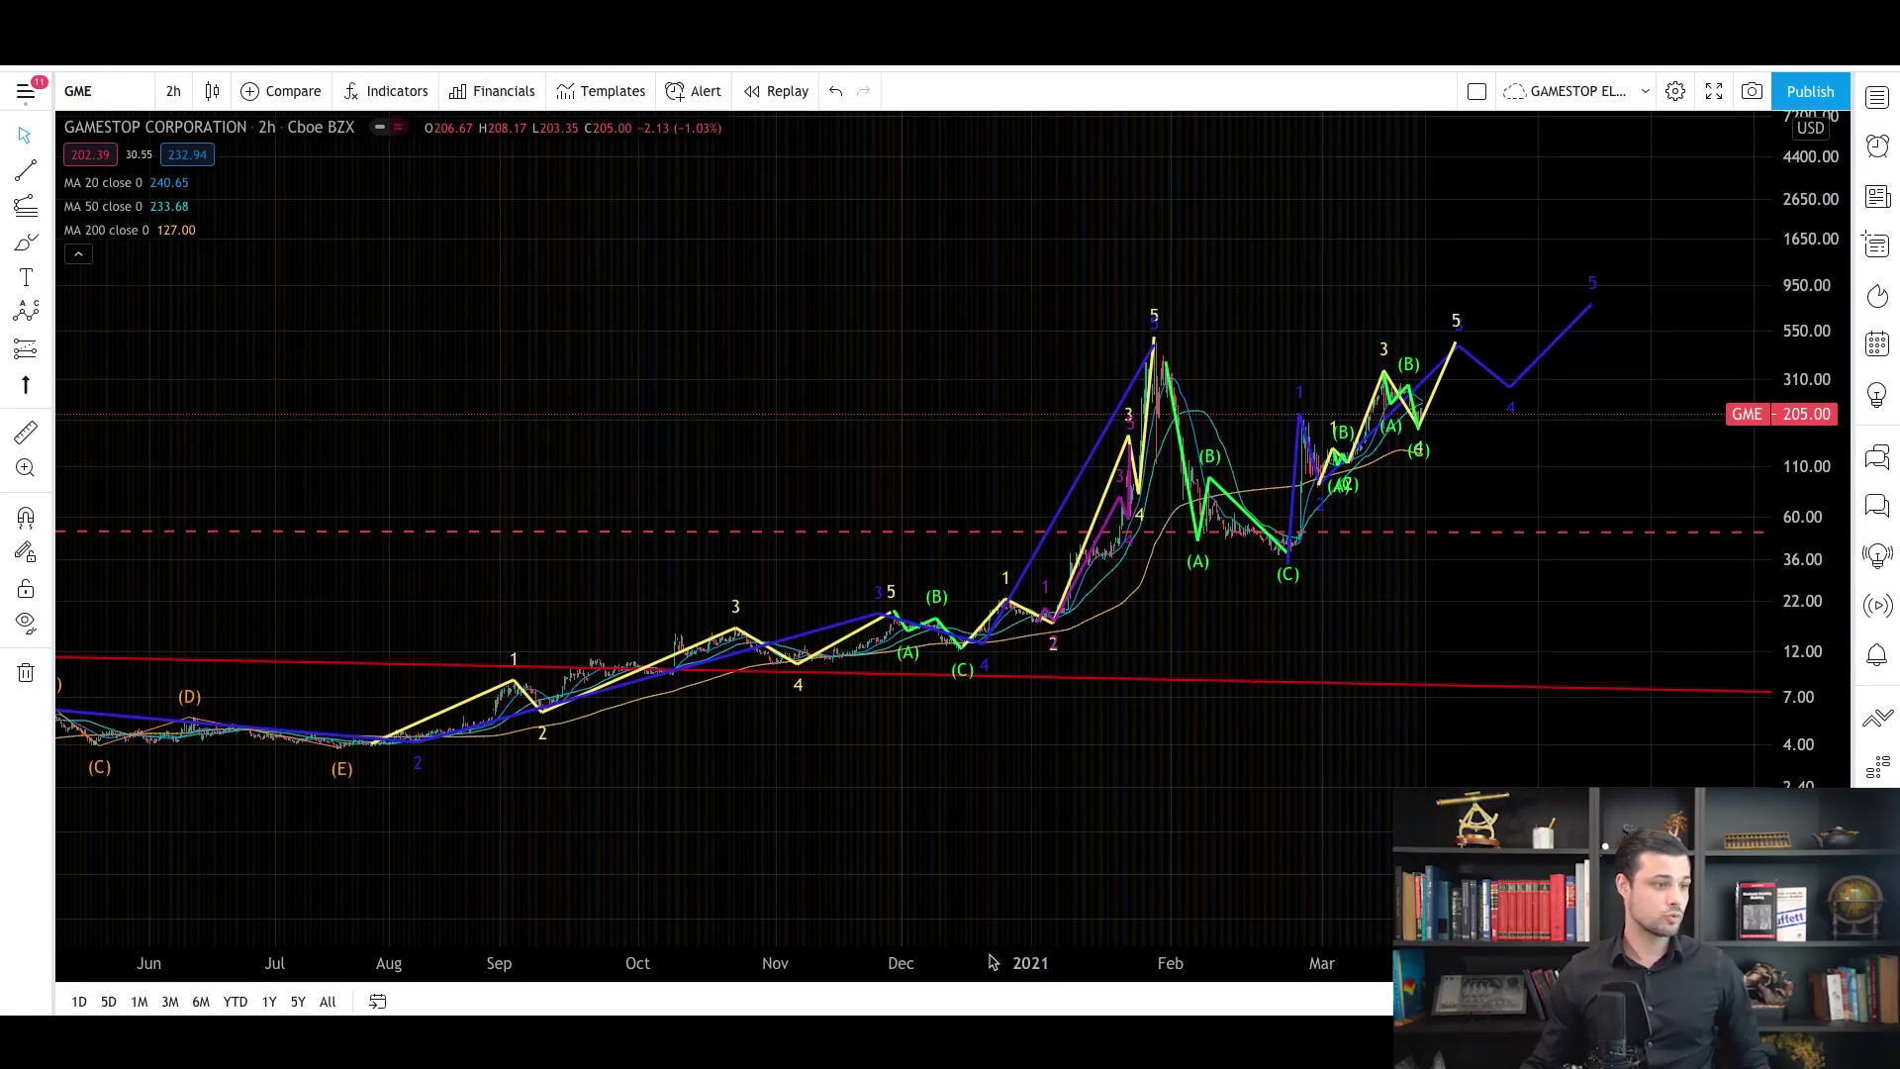
Step: Switch the GameStop chart to 4-hour candles and reset the chart view
scroll(992, 891, "up", 2)
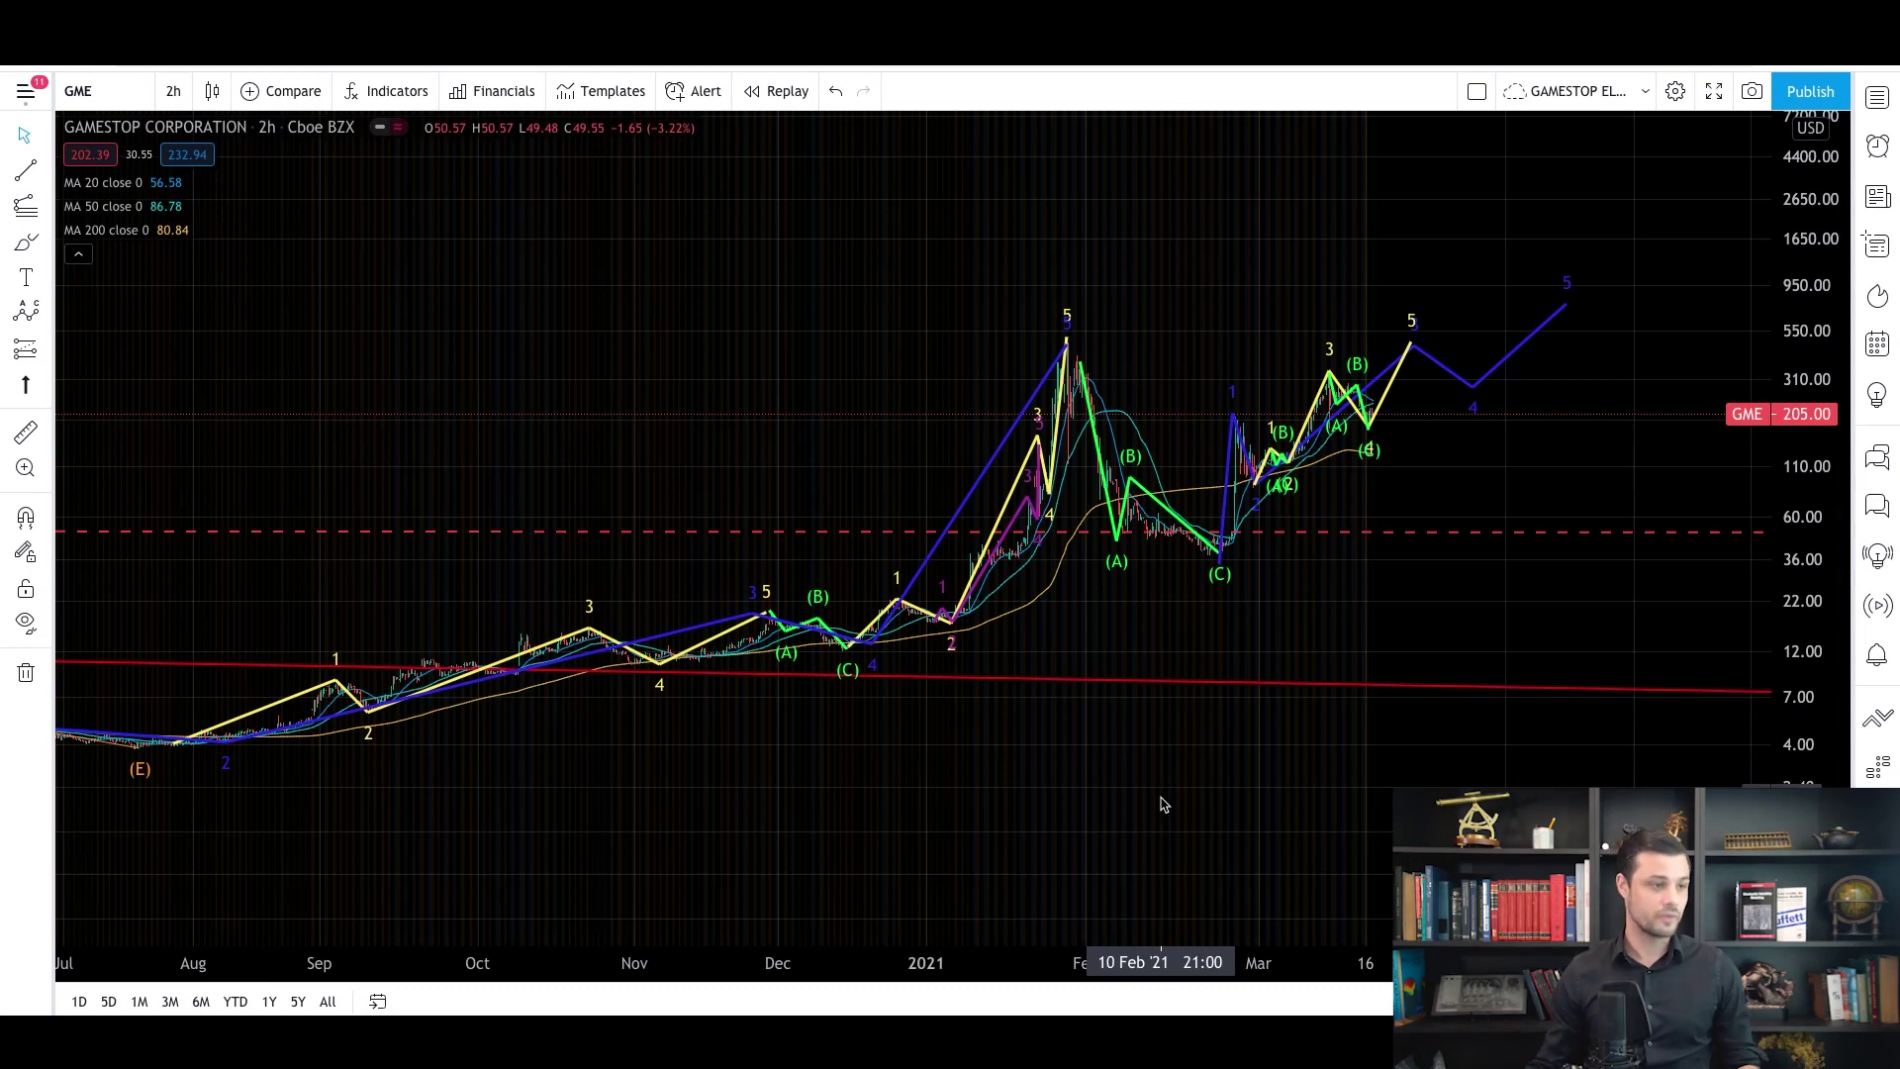
left_click_drag(1107, 763, 1097, 743)
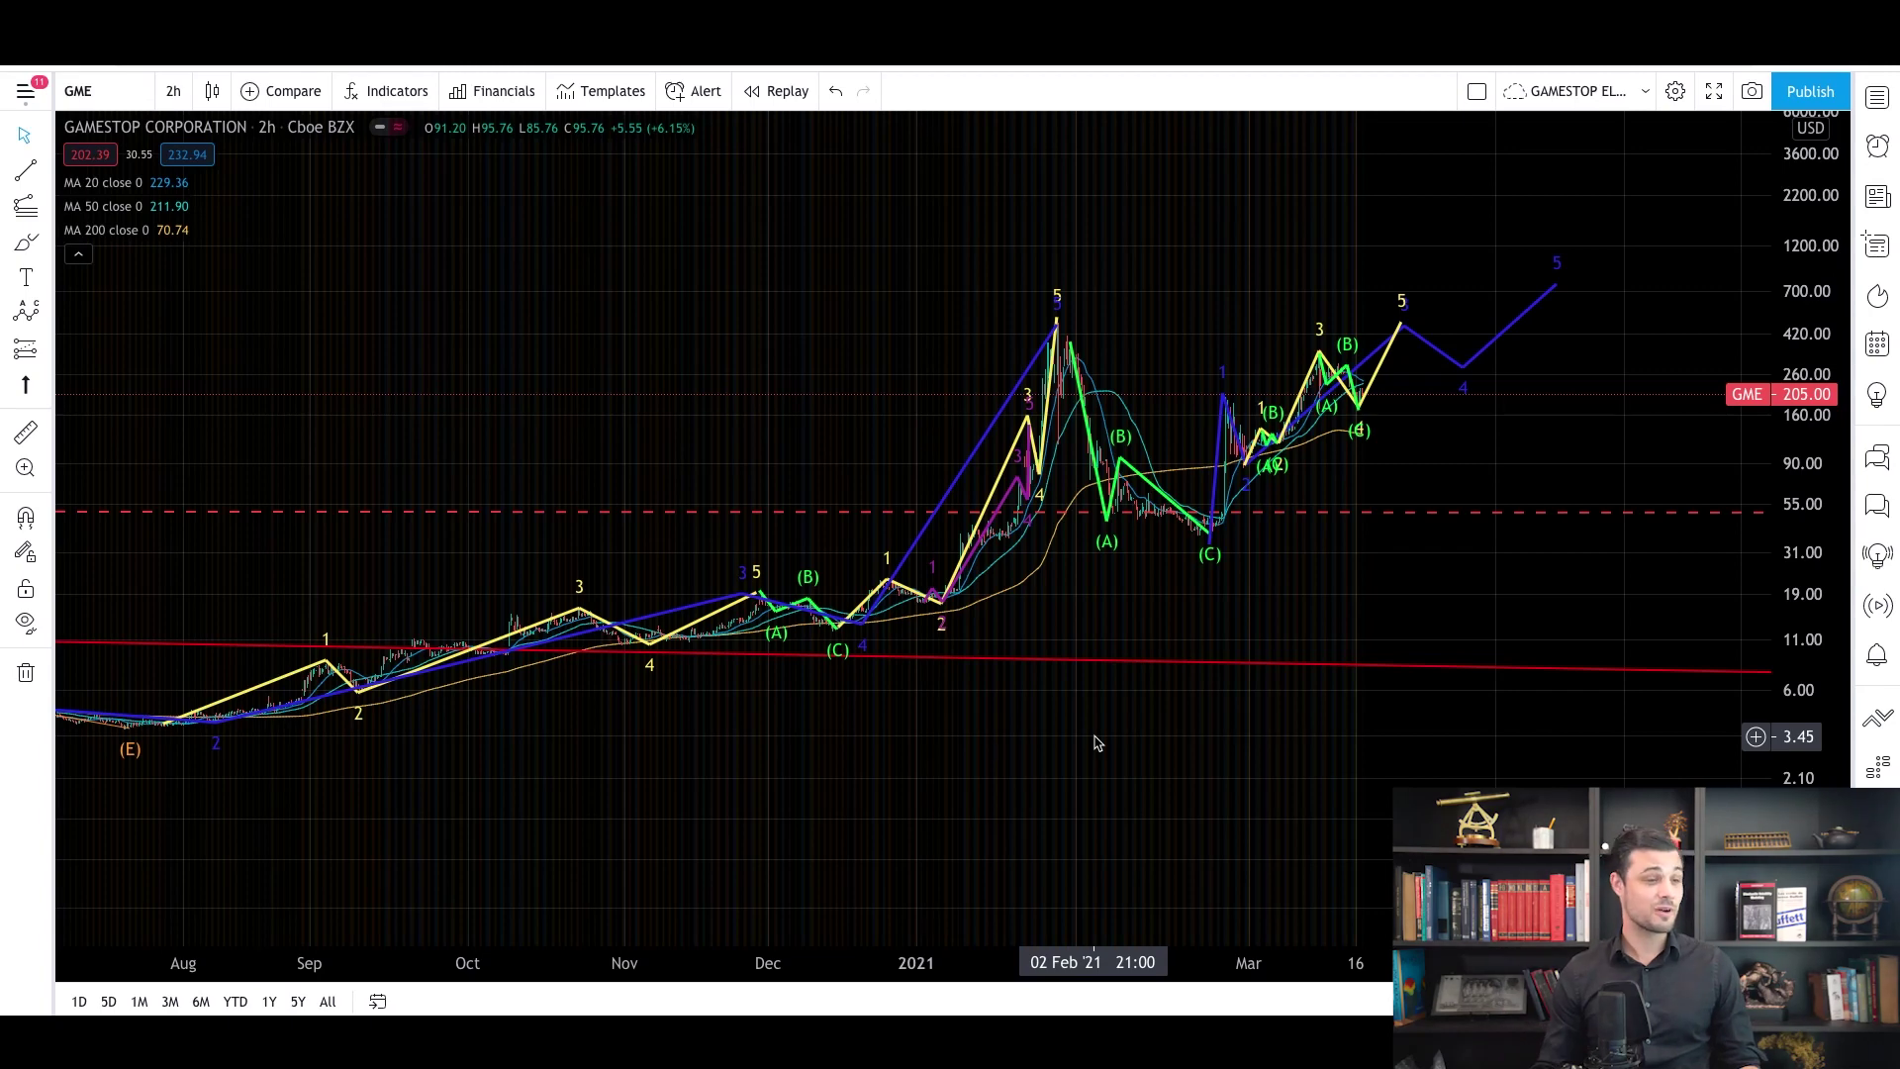
left_click_drag(1027, 962, 1235, 962)
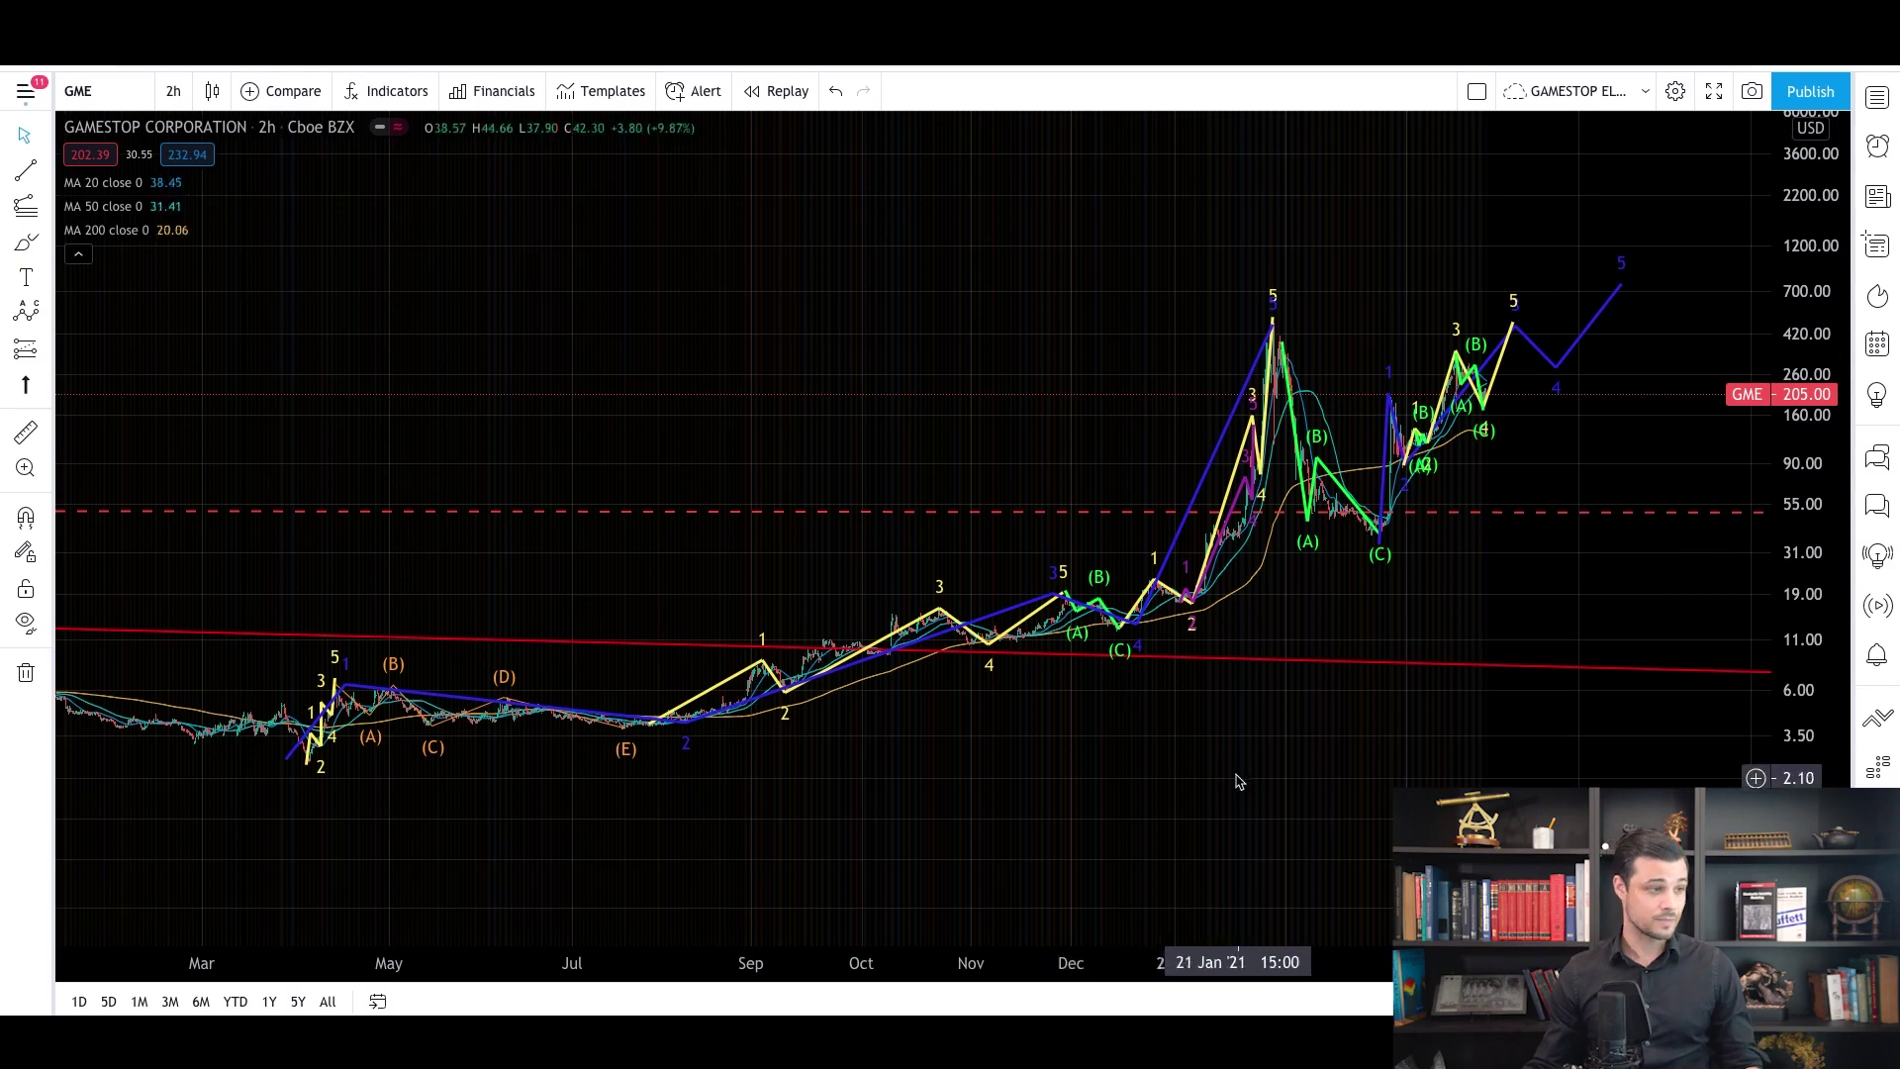
scroll(1146, 768, "right", 2)
scroll(857, 940, "down", 5)
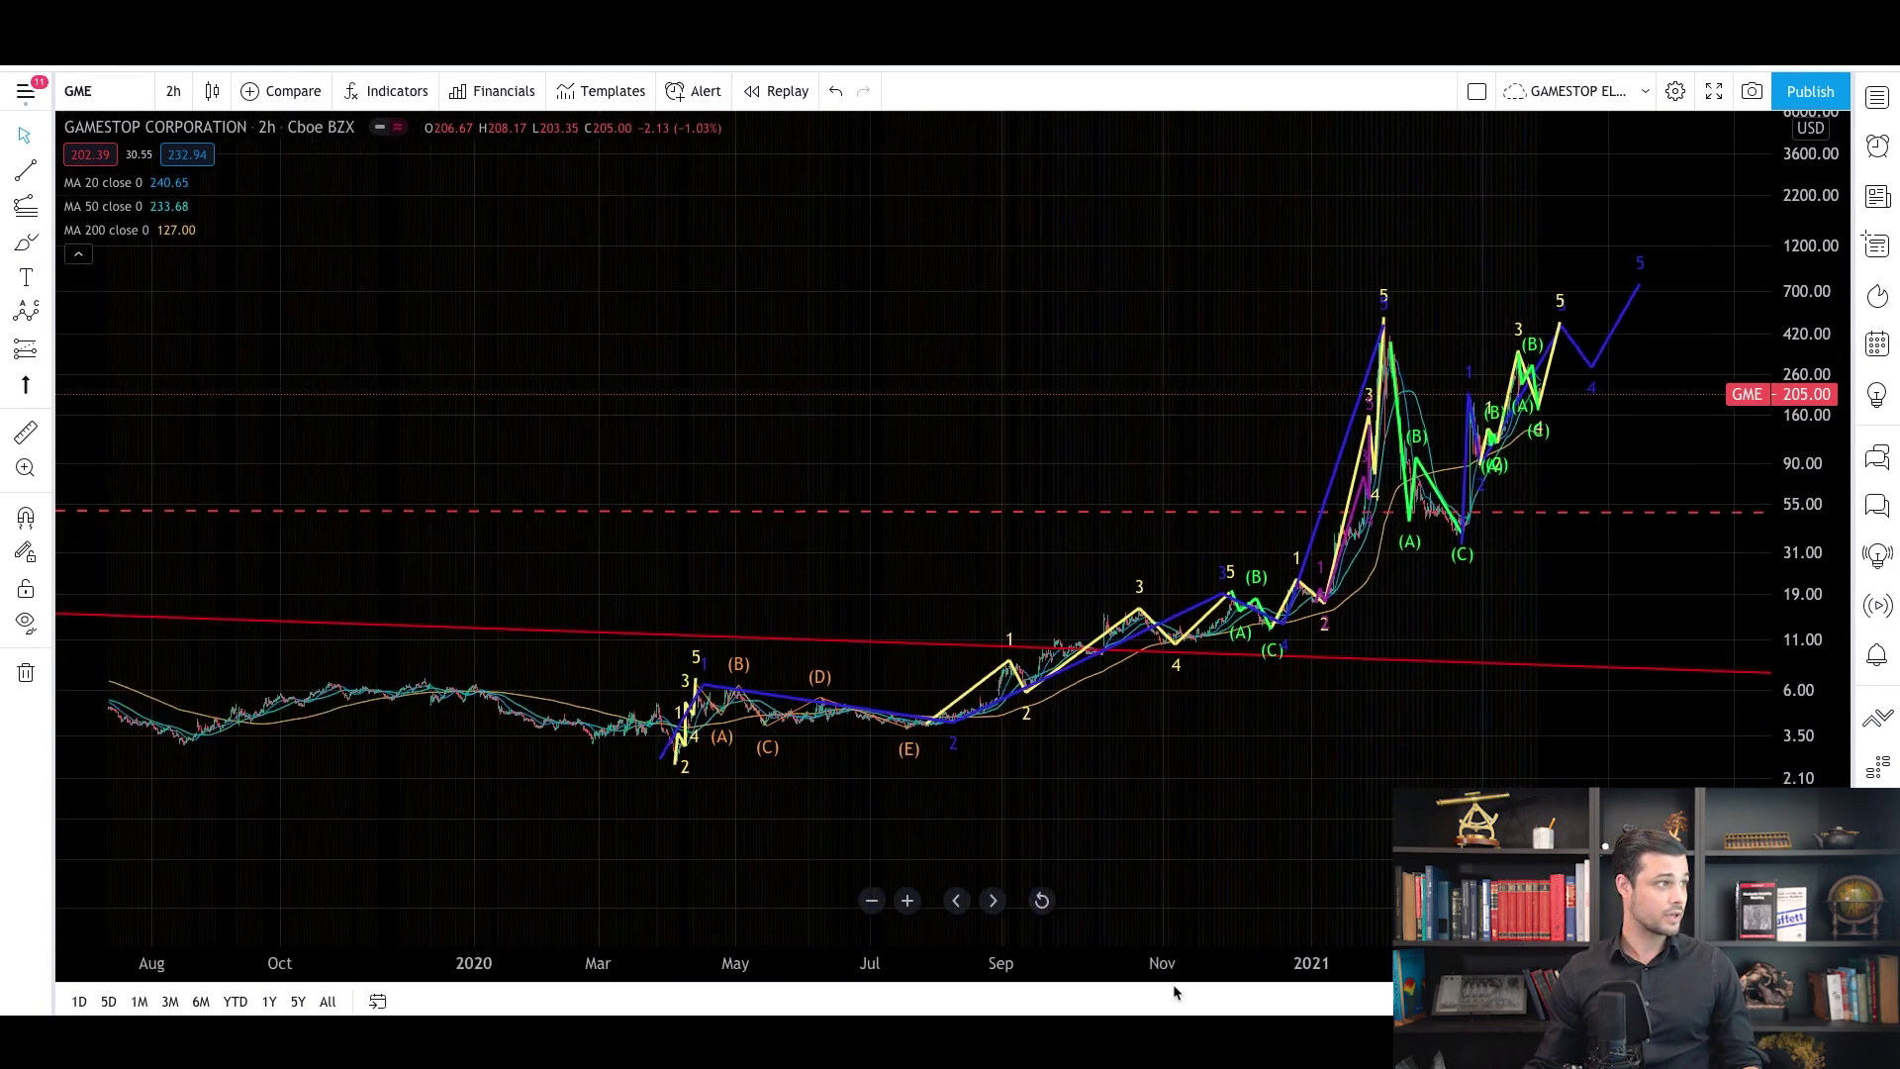
left_click(173, 91)
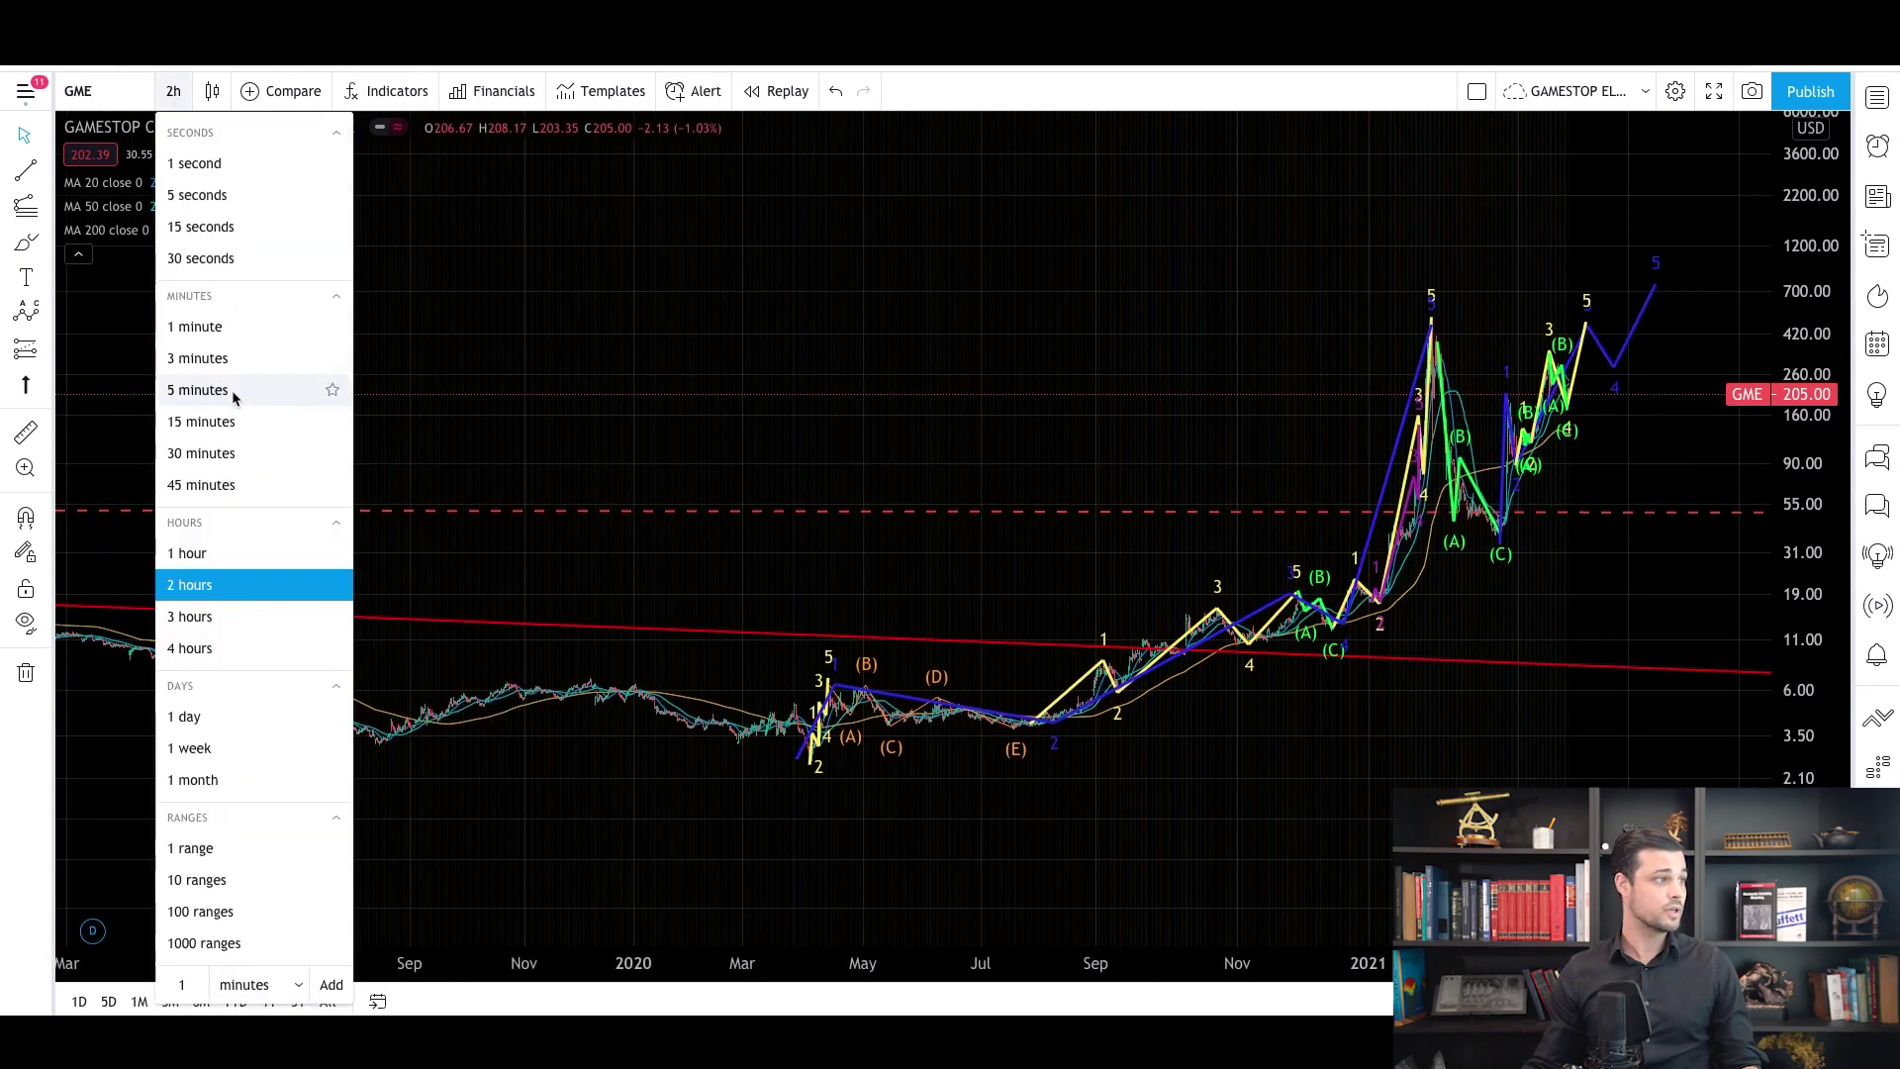
left_click(241, 644)
right_click(958, 427)
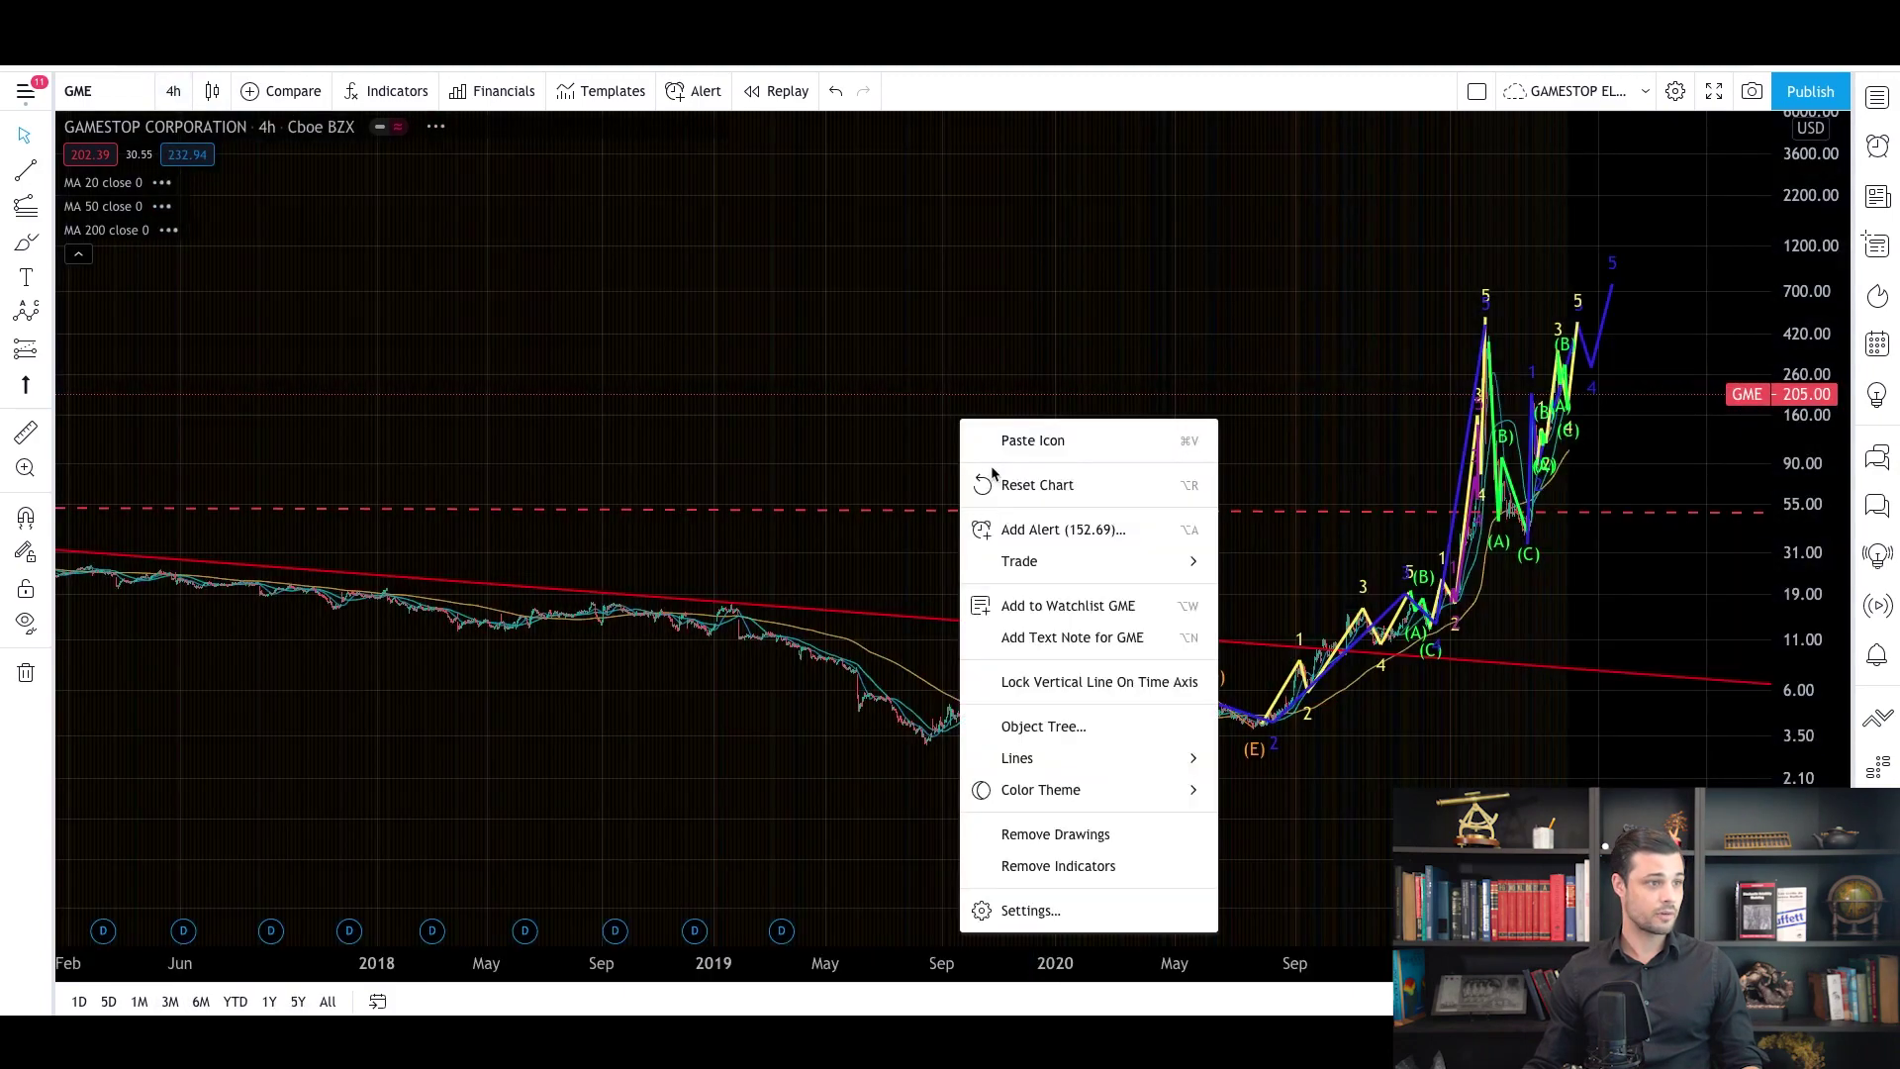
left_click(989, 469)
Step: Pan toward recent dates and compress the price scale so the 2020–2021 wave count fits
scroll(1782, 485, "down", 5)
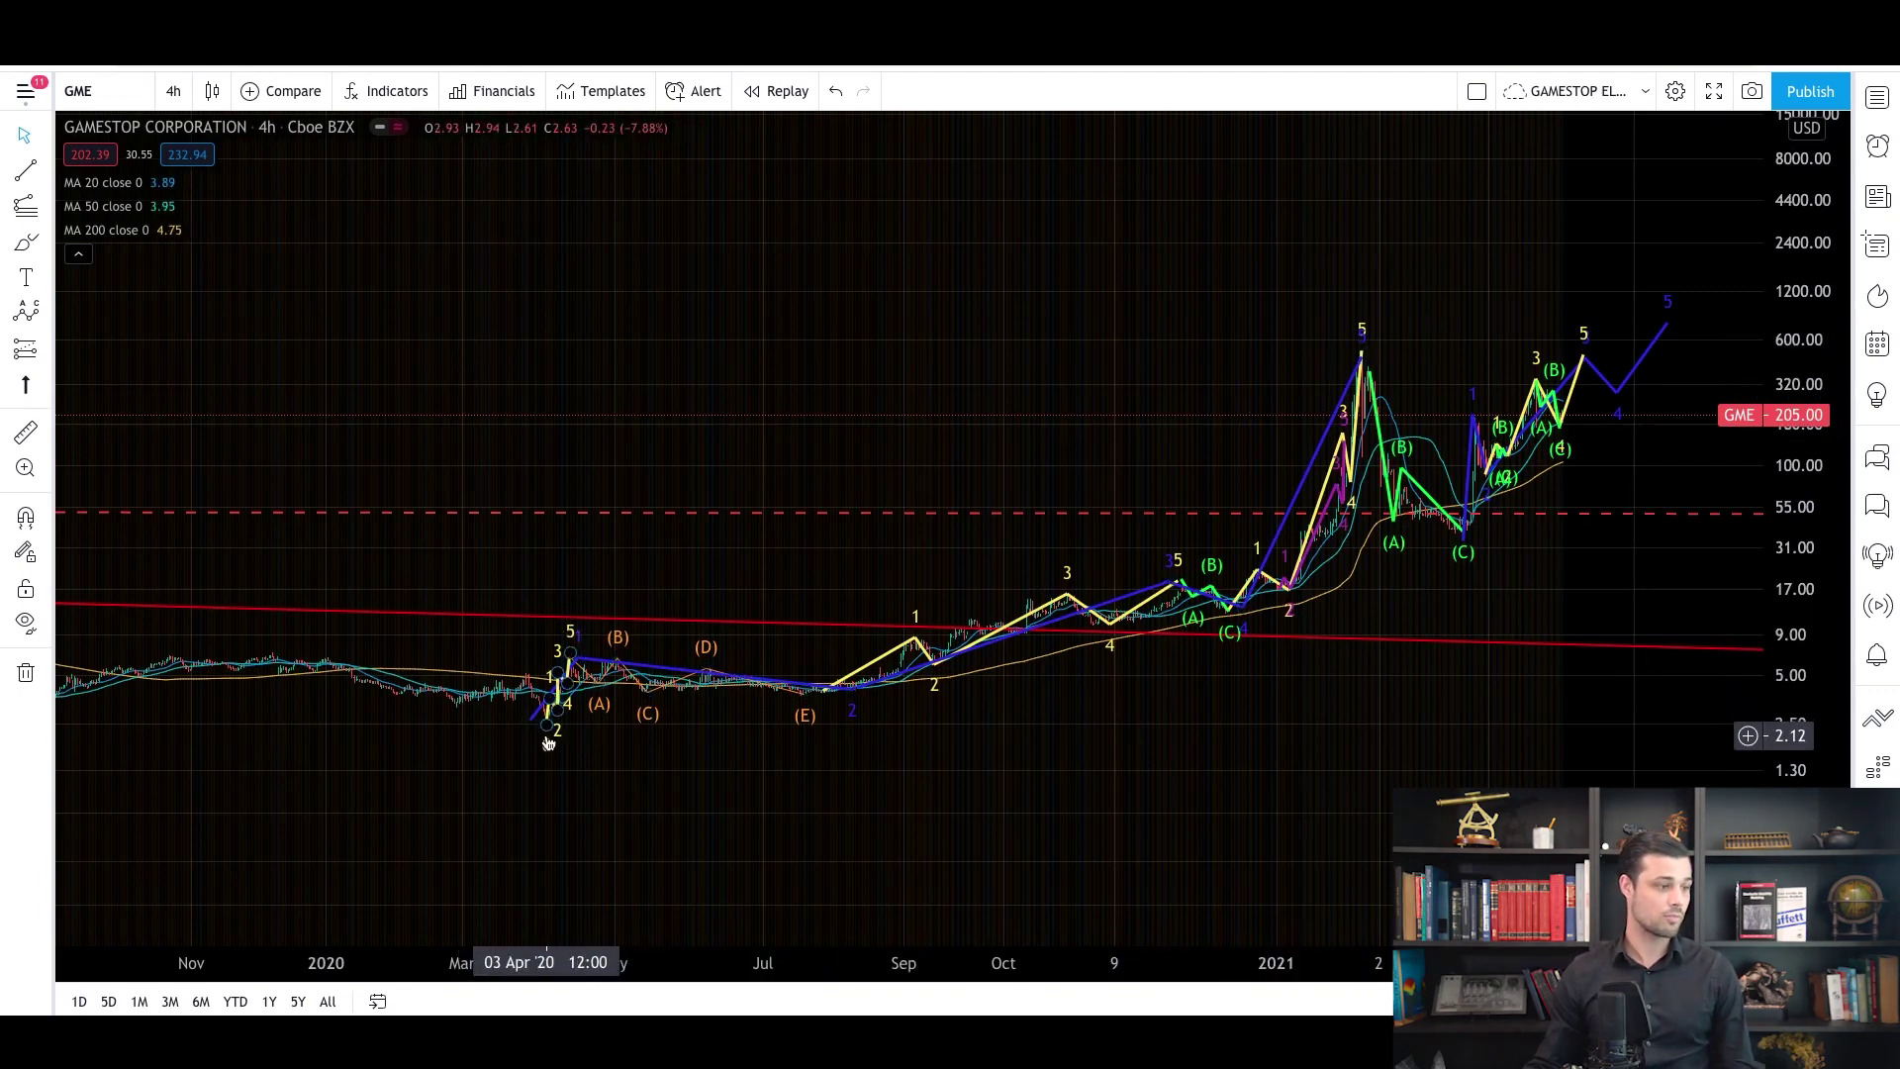
left_click_drag(984, 768, 861, 768)
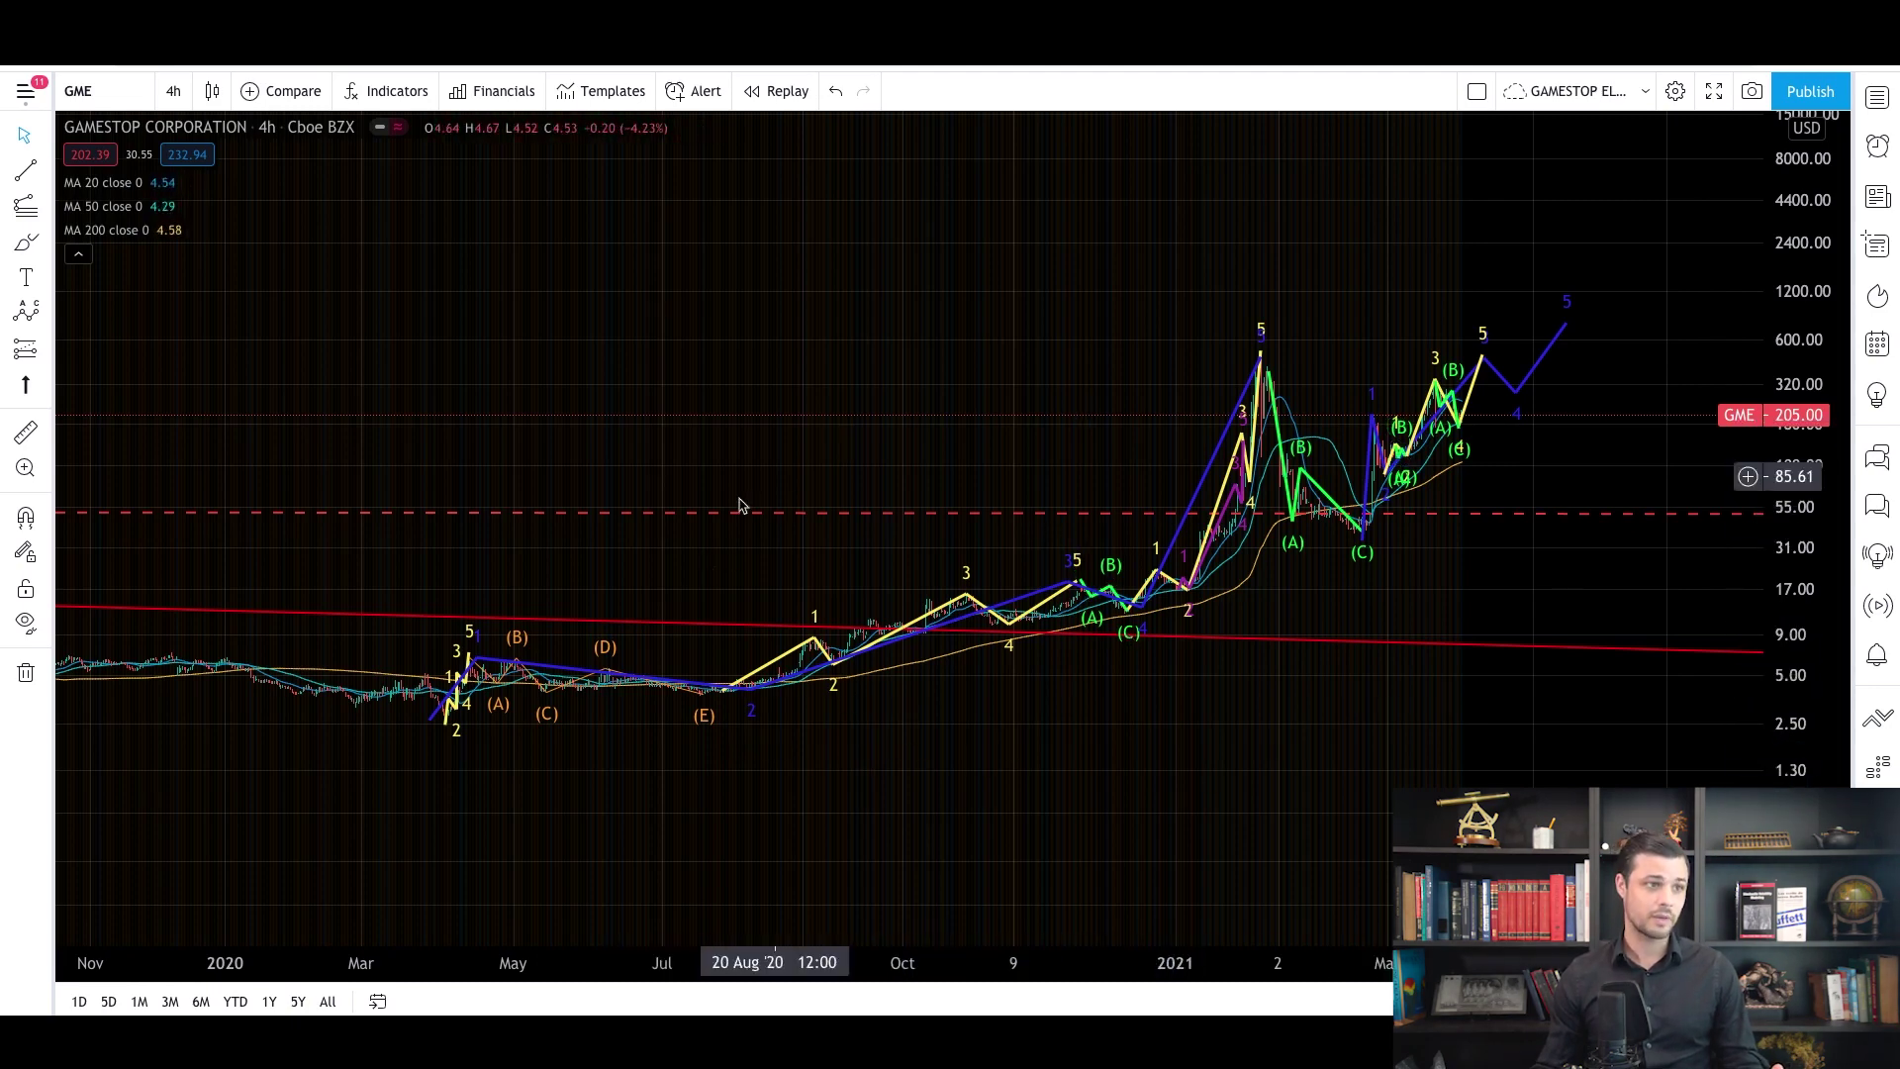
left_click_drag(1184, 781, 1125, 781)
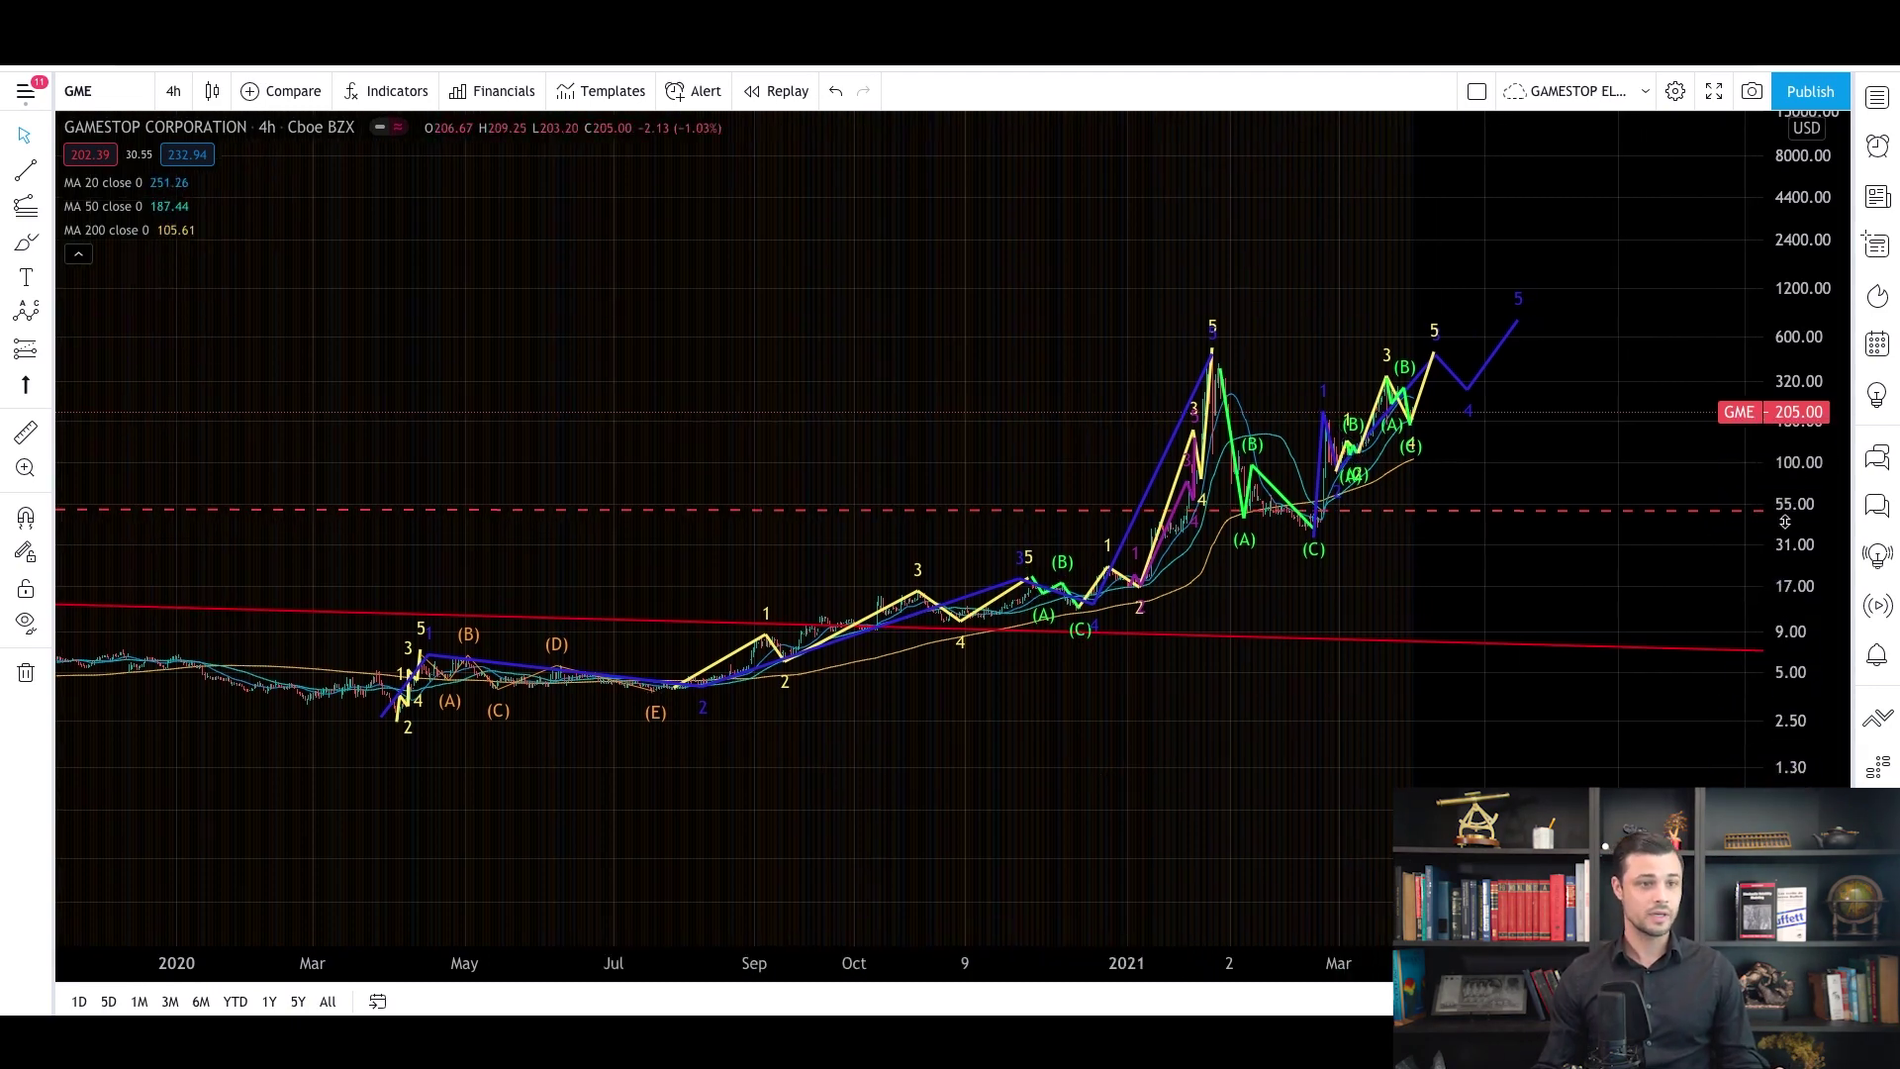
left_click_drag(1784, 521, 1791, 585)
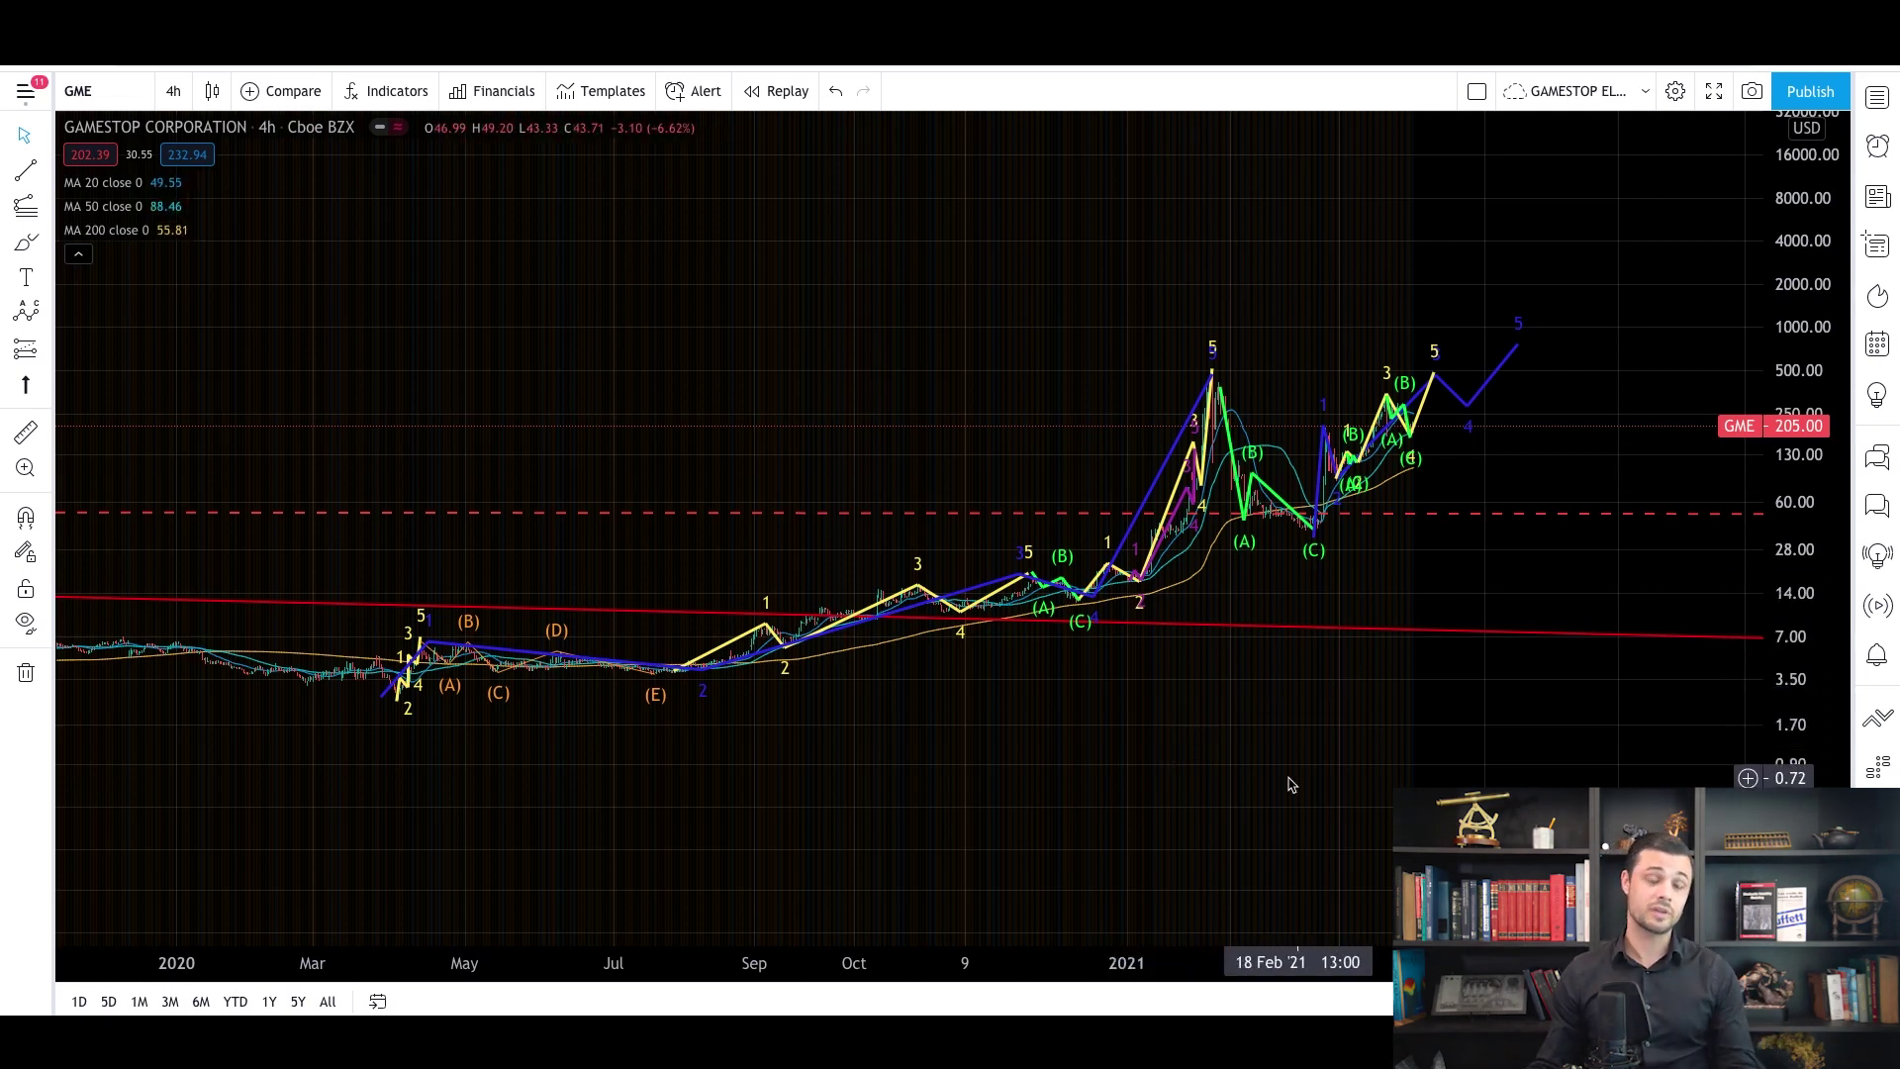
scroll(1128, 963, "down", 2)
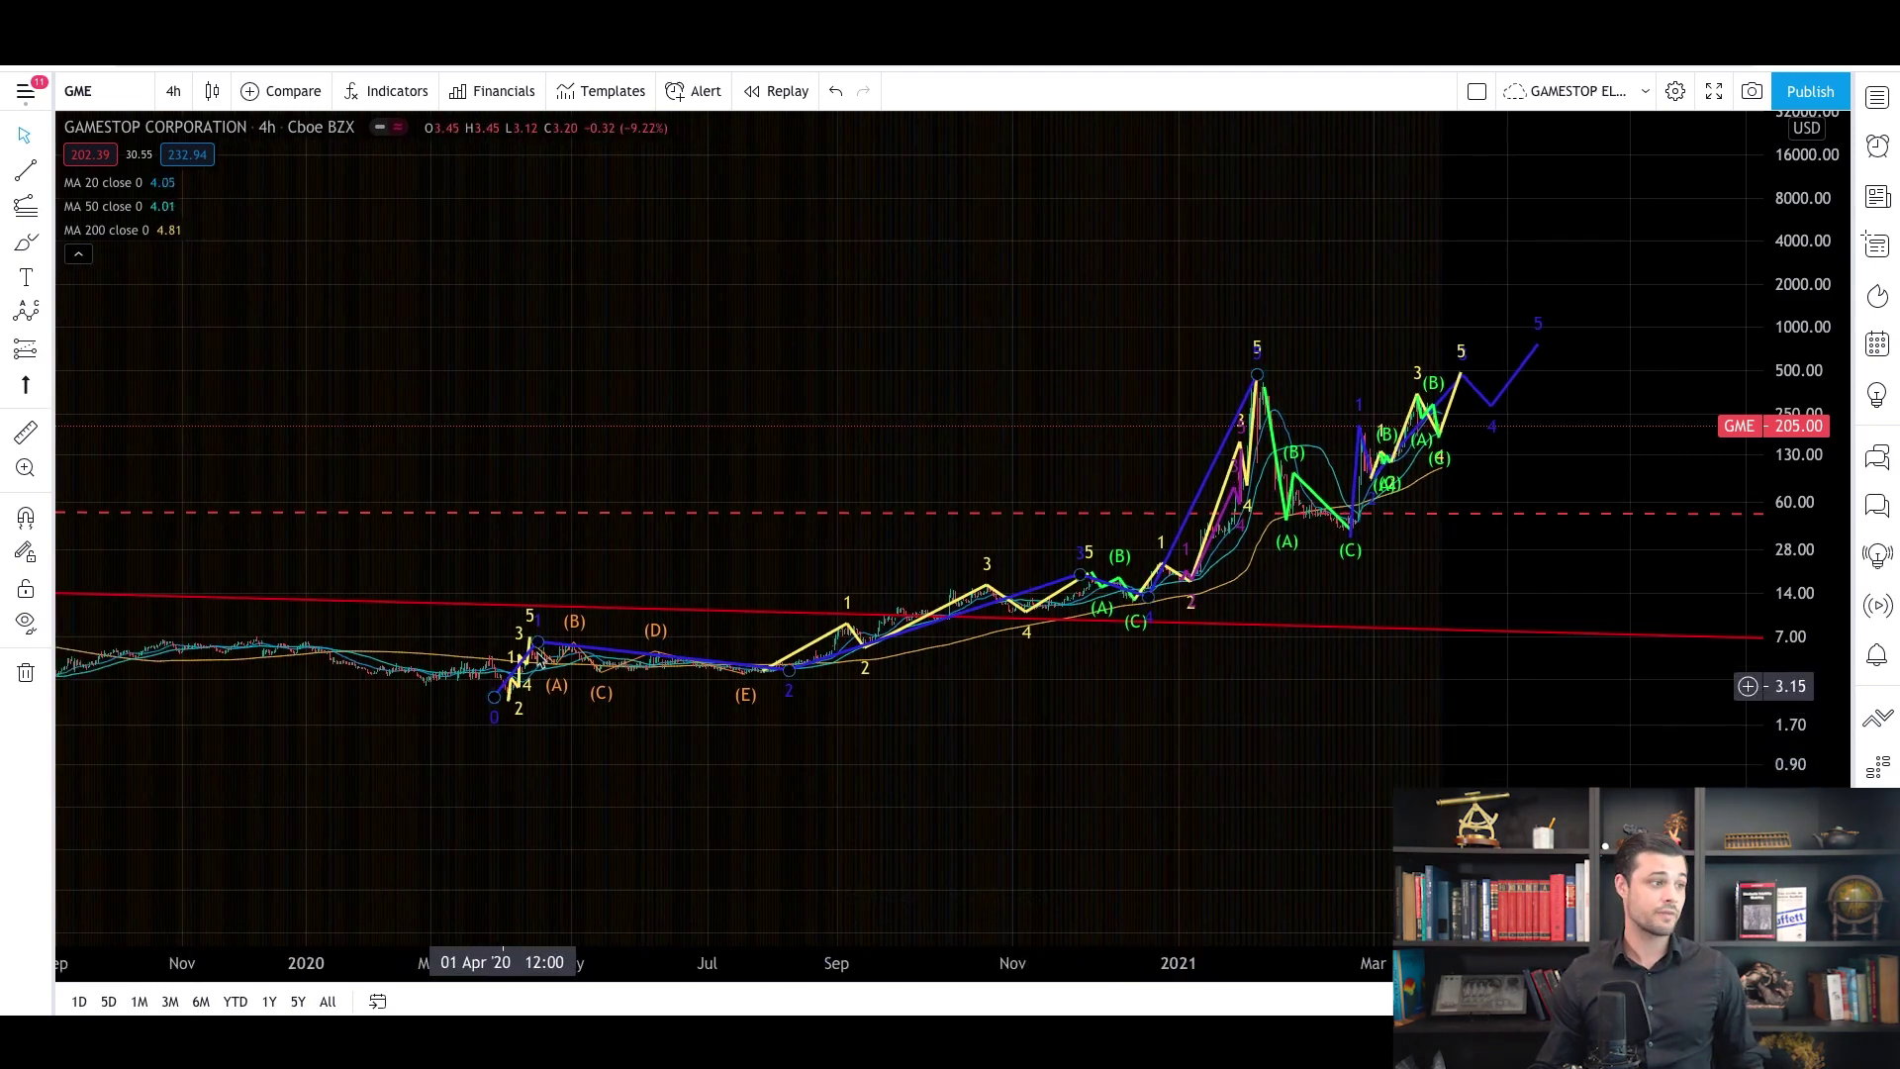
Step: Delete the blue wave count over the first cycle and select the red five-wave count
left_click(539, 642)
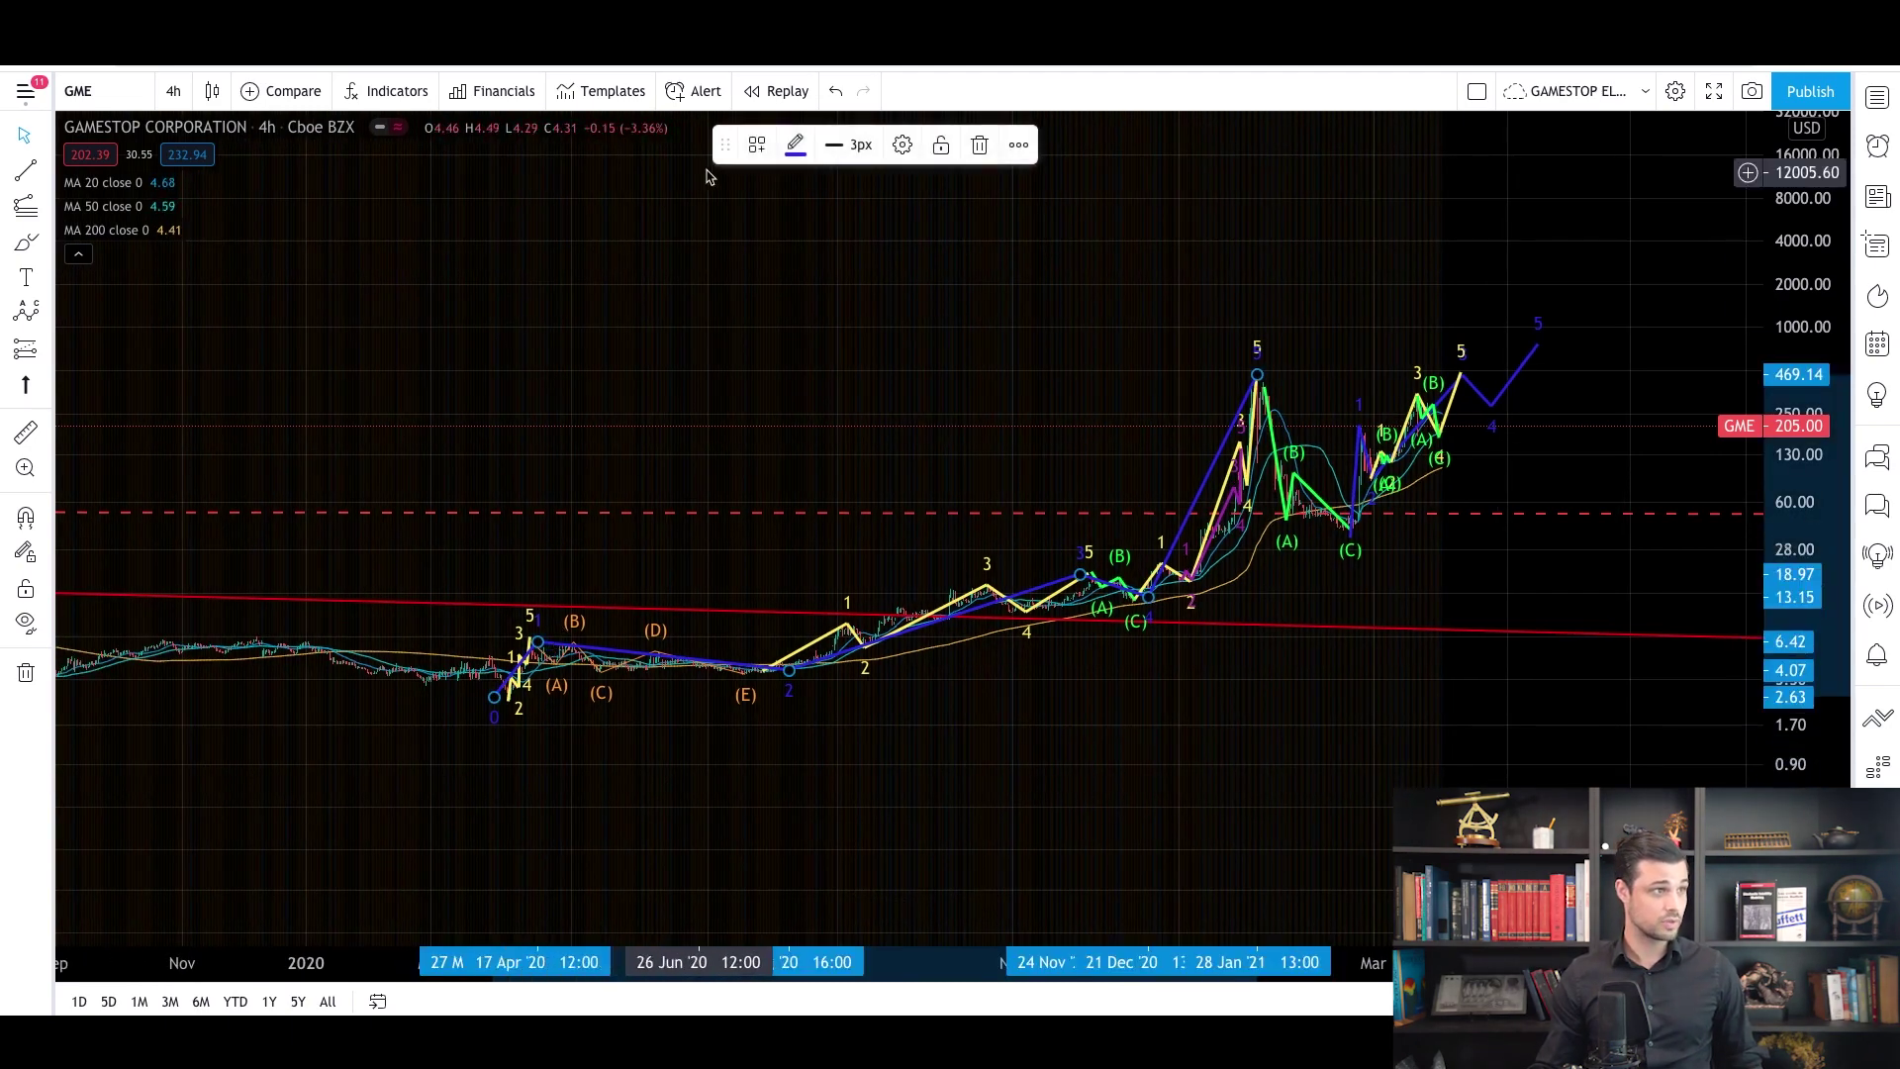
key("Delete")
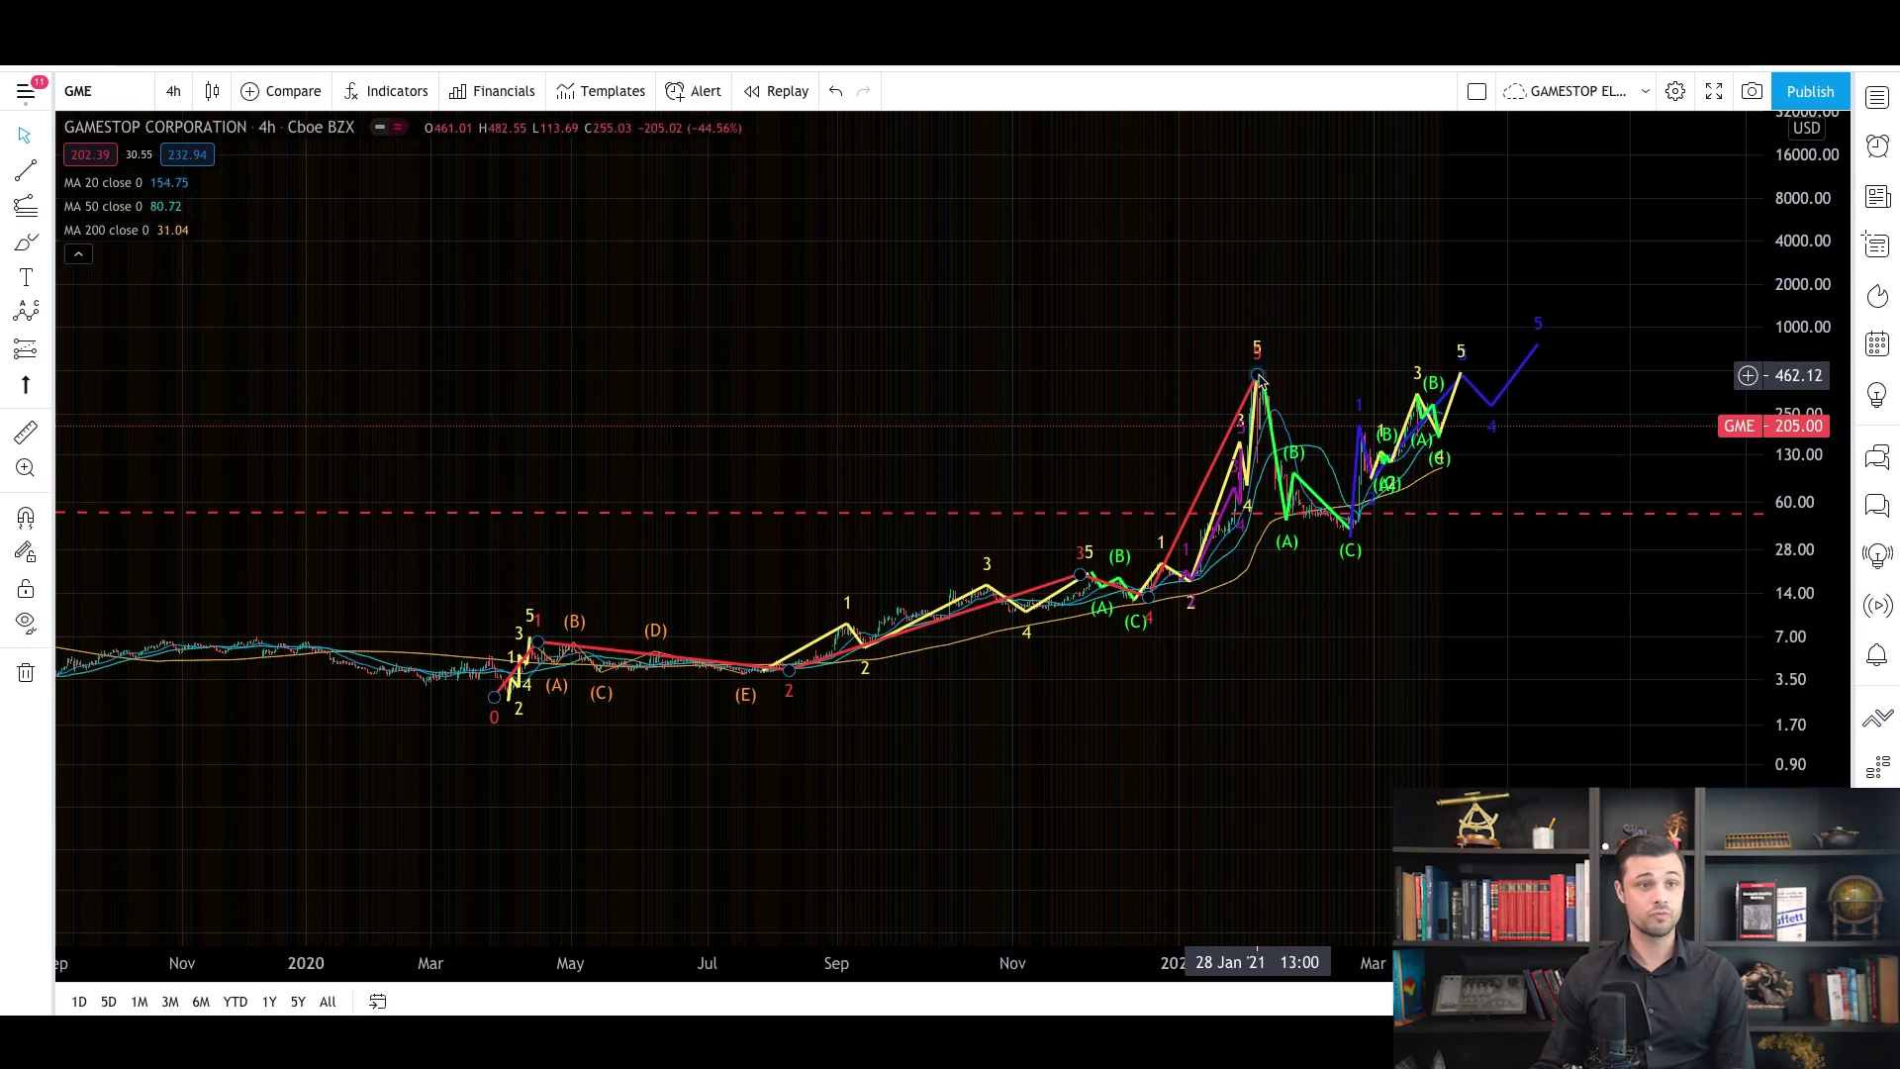
left_click_drag(1301, 685, 1340, 679)
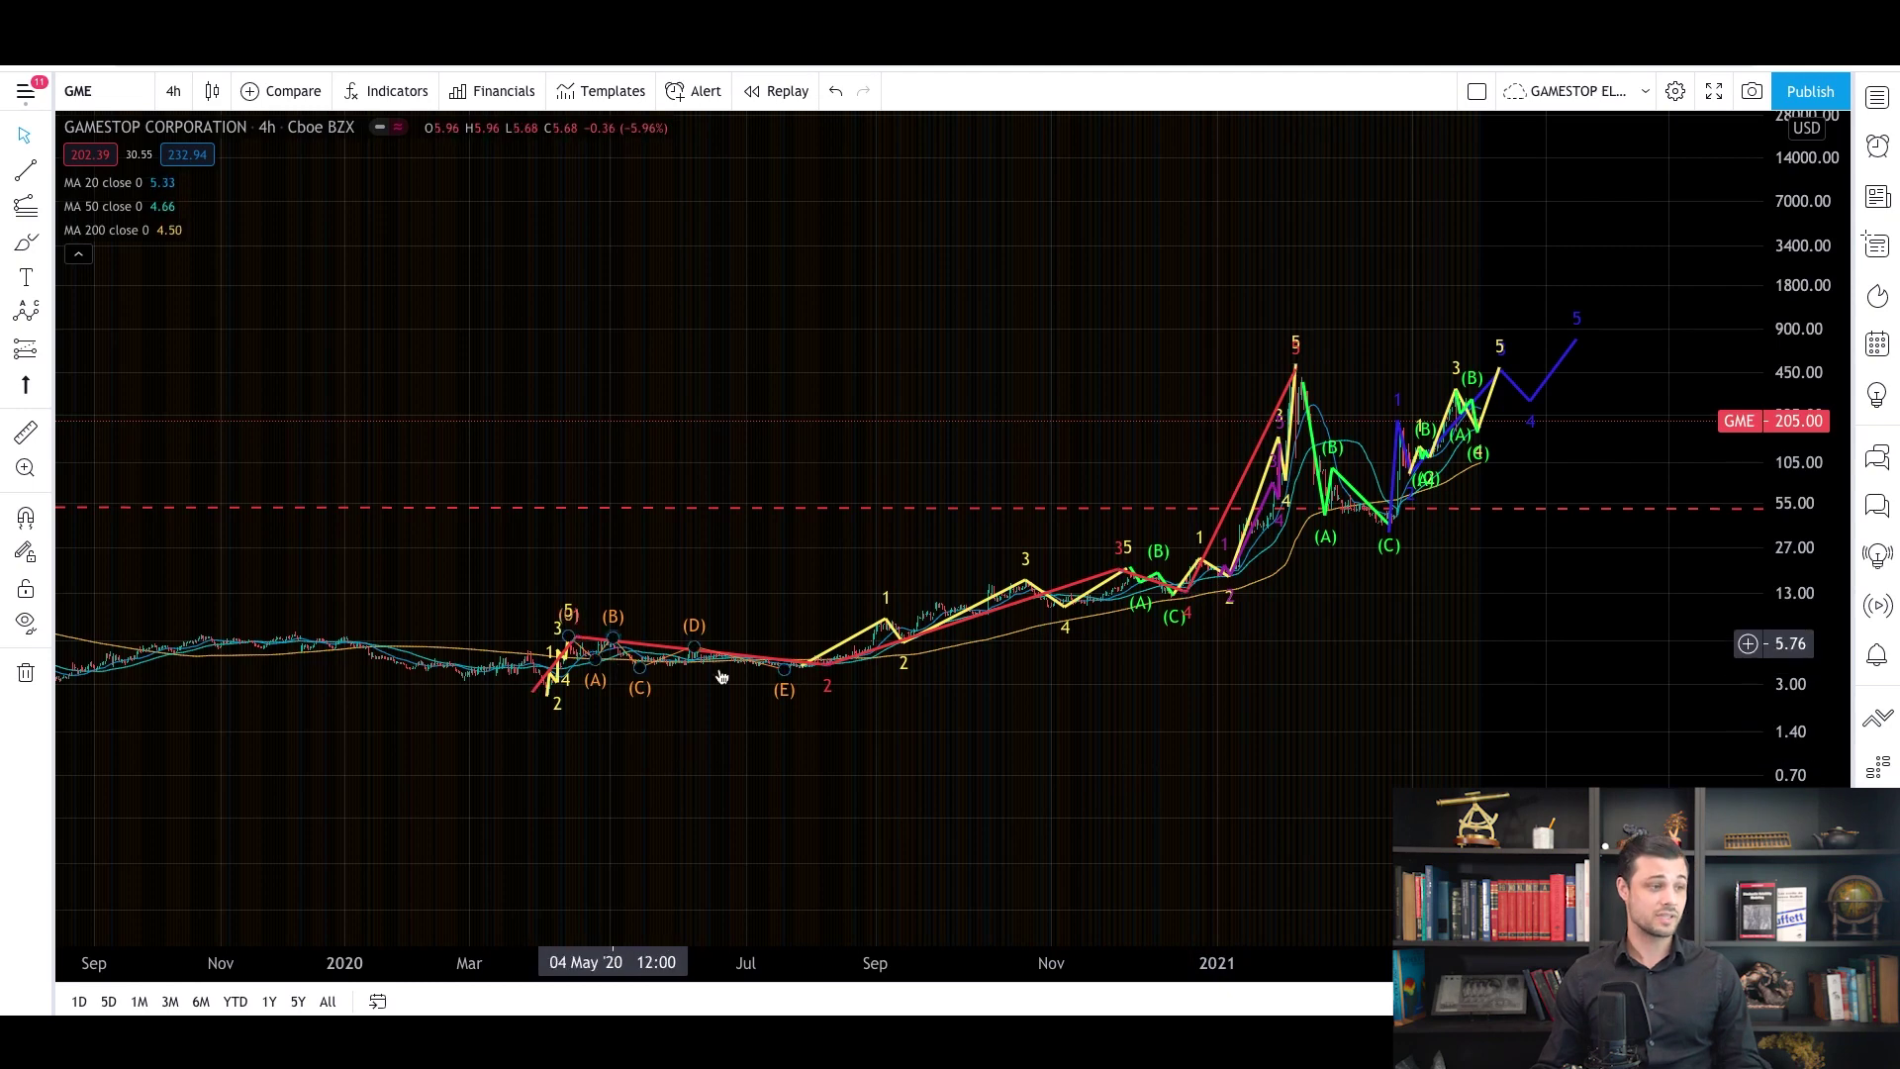
left_click(642, 674)
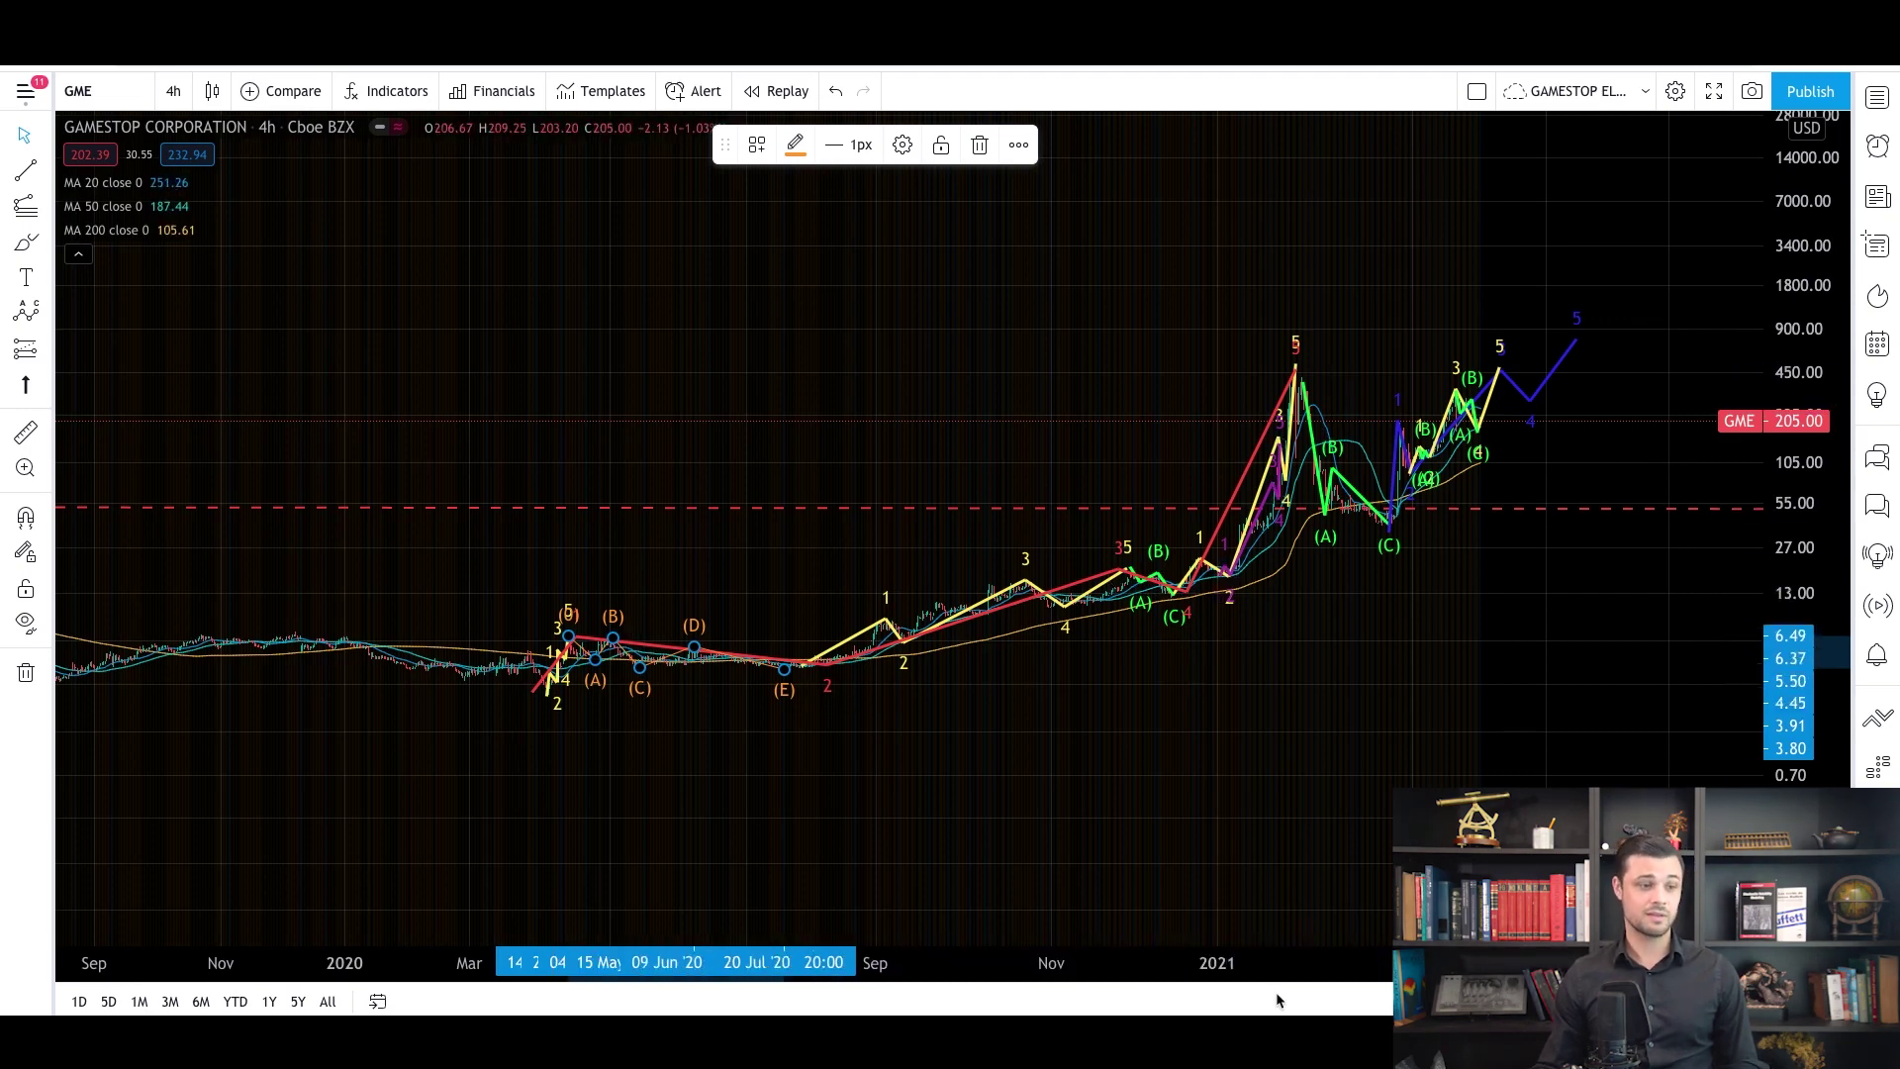
scroll(1281, 969, "up", 5)
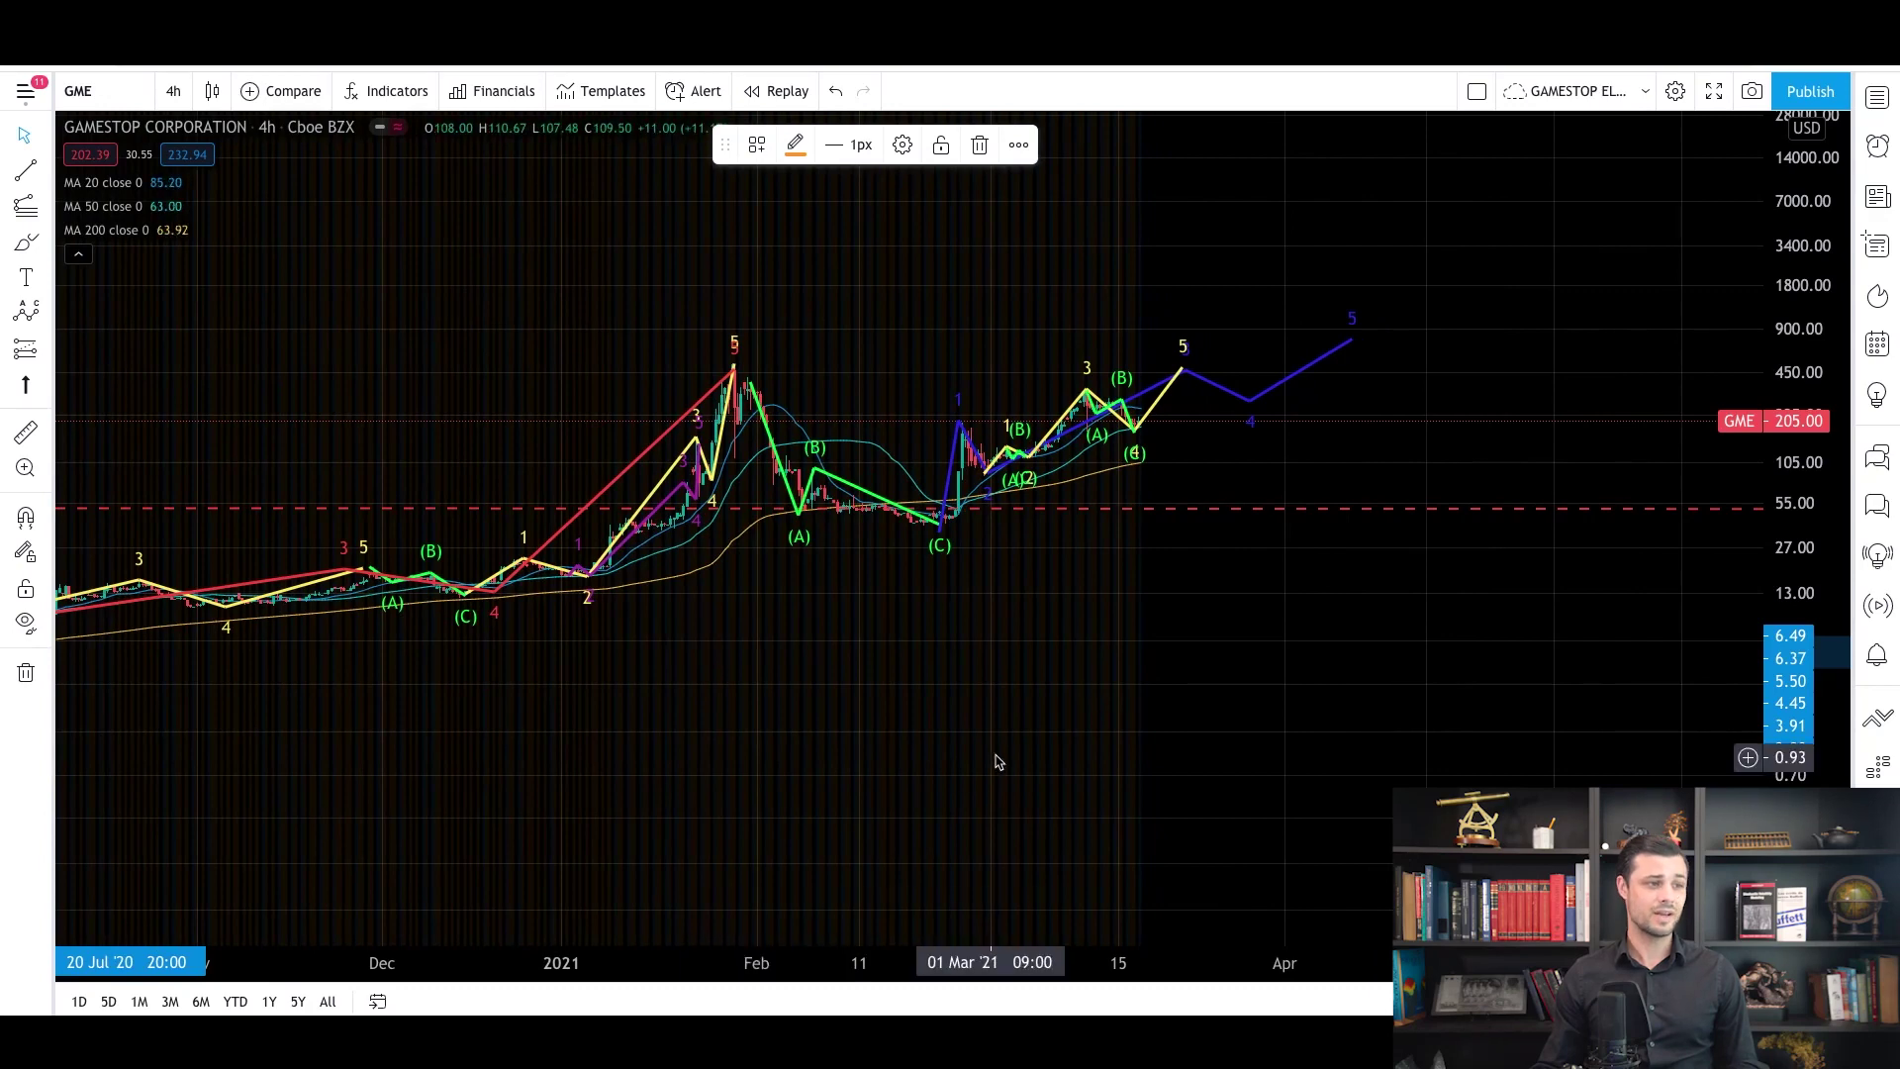
left_click_drag(993, 759, 1312, 767)
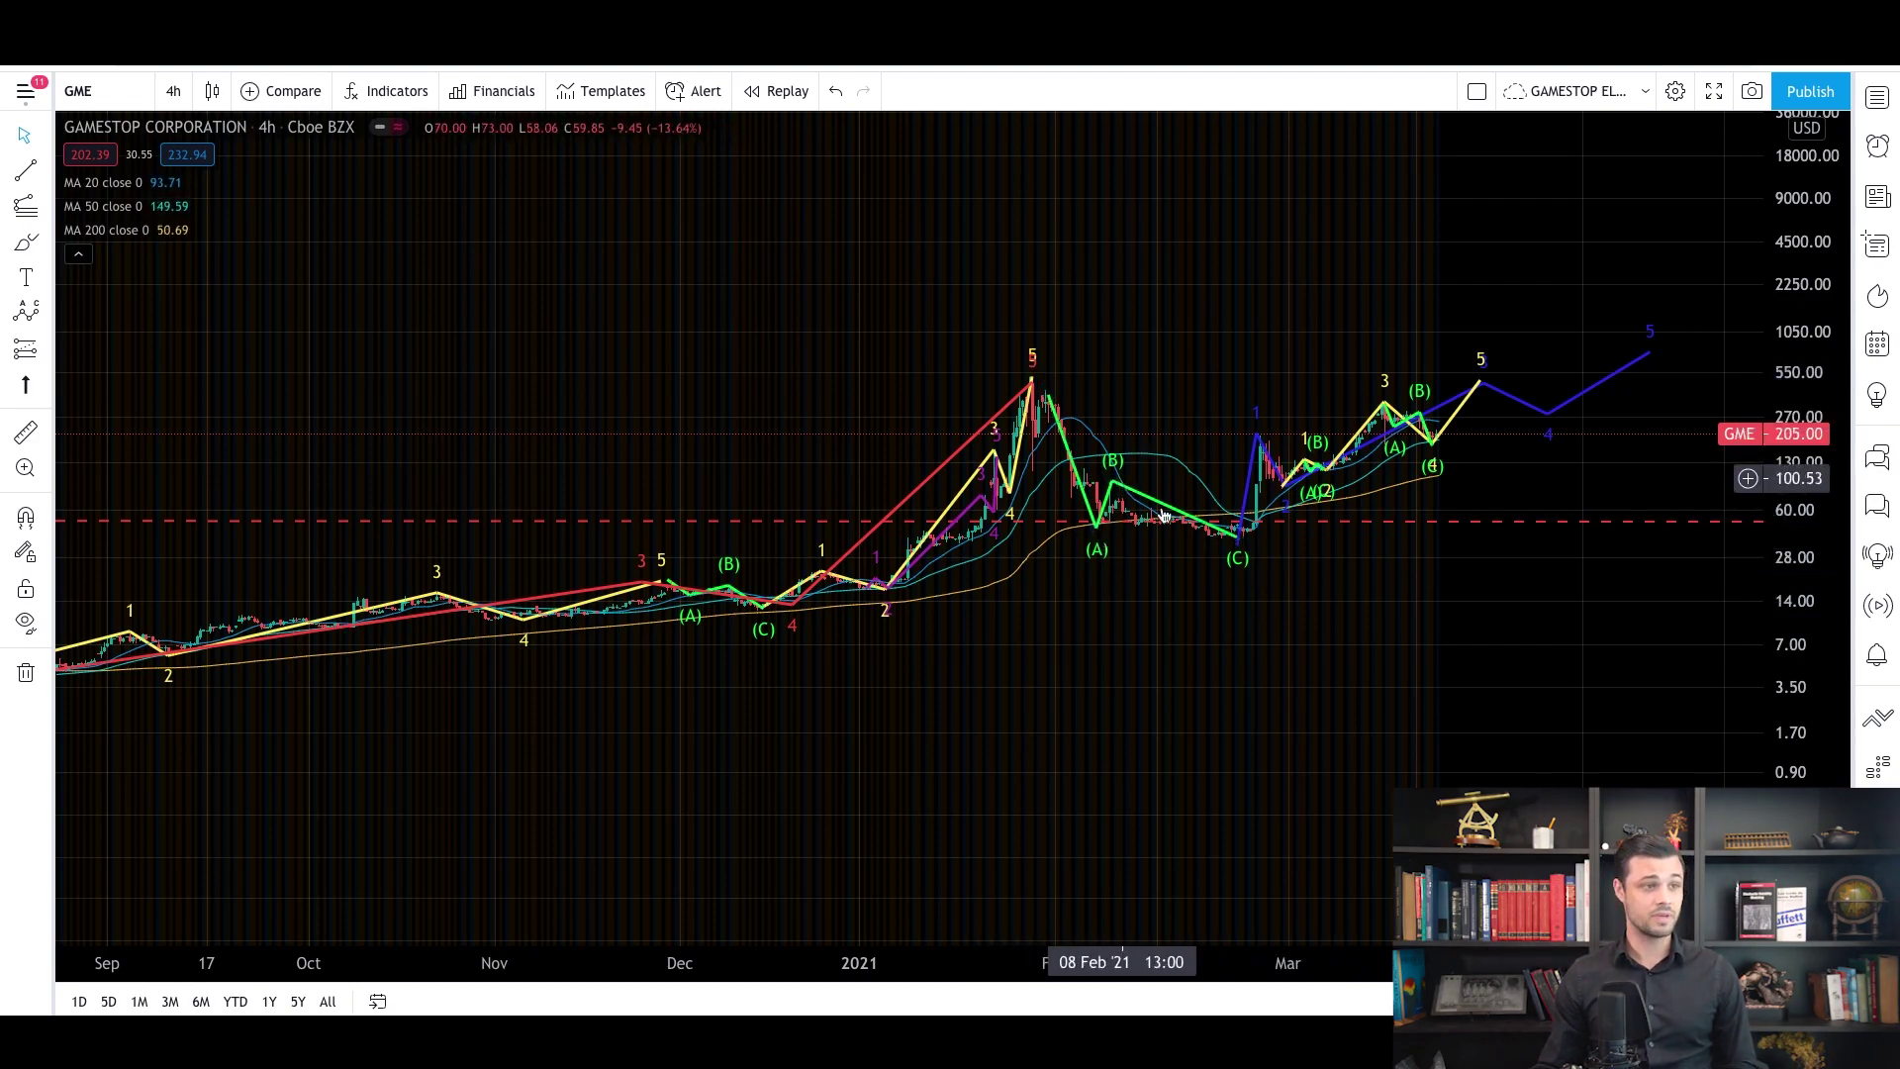
left_click_drag(712, 972, 699, 904)
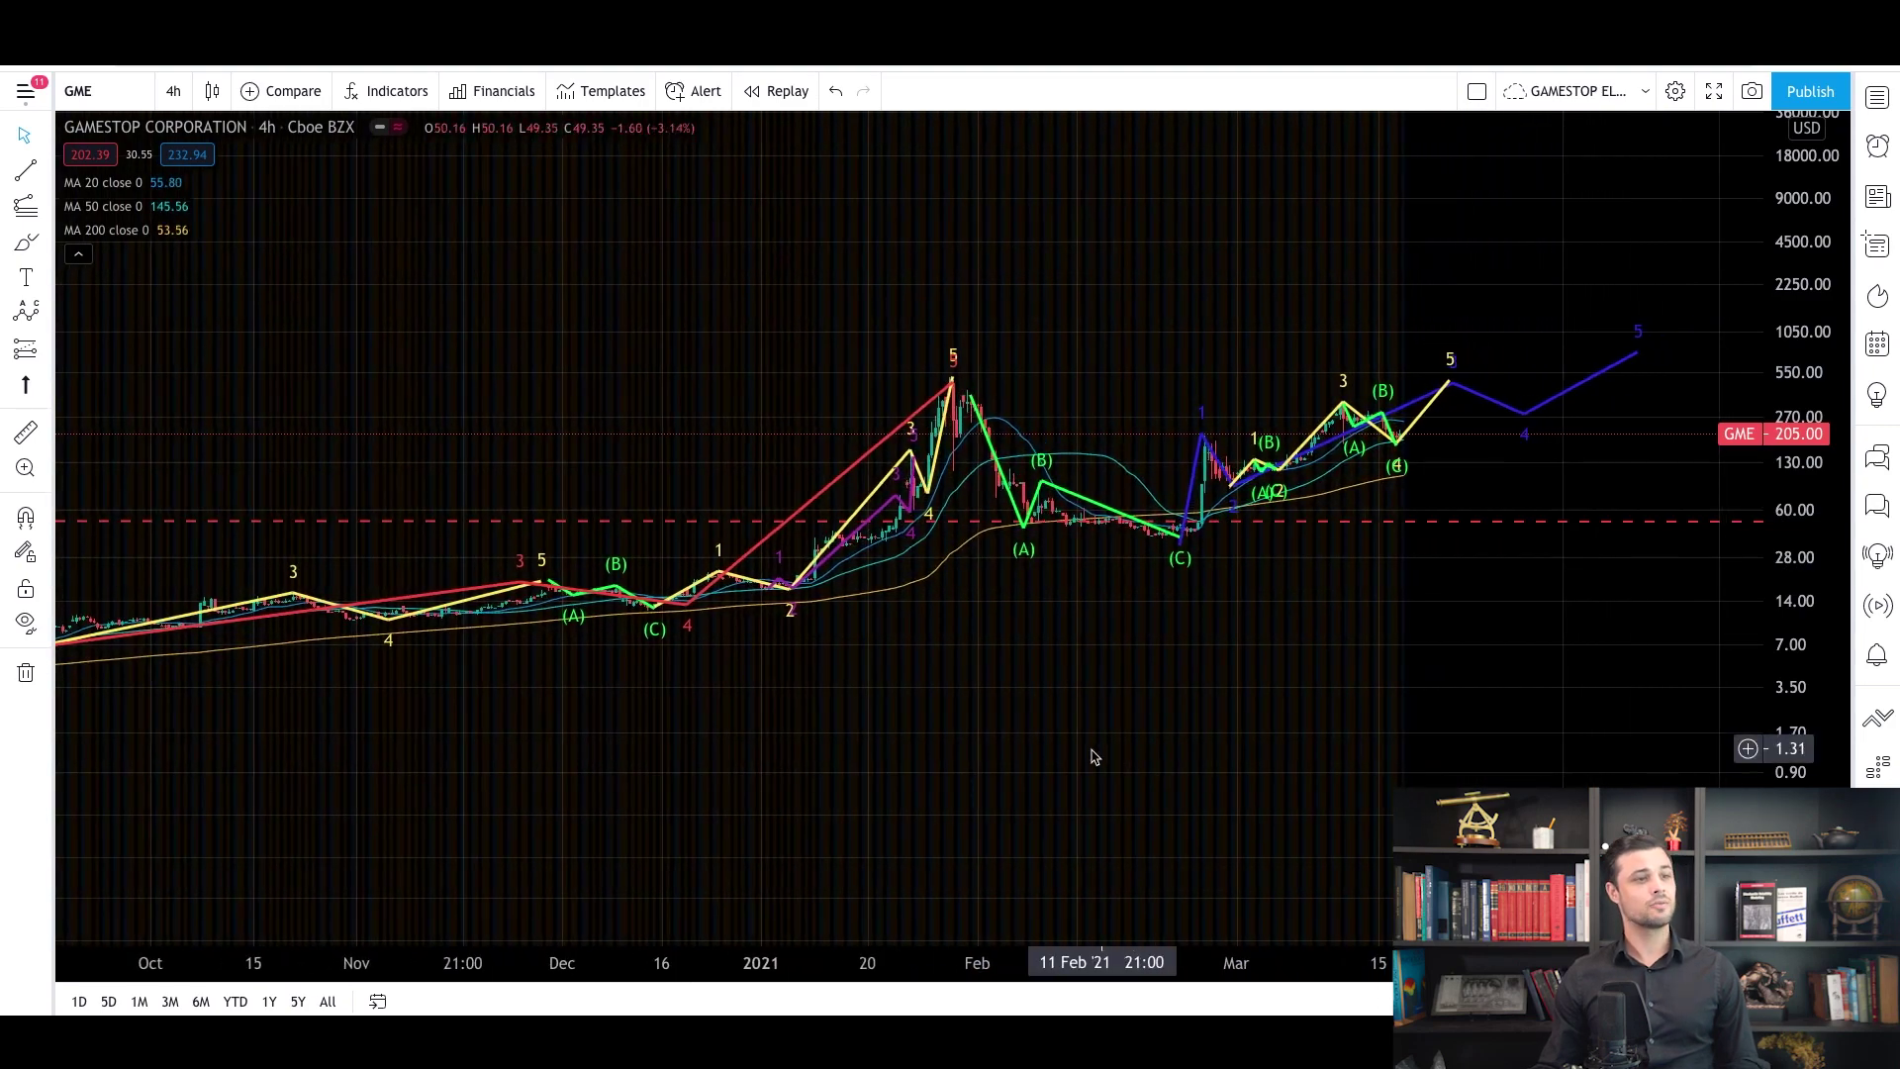
left_click_drag(1095, 755, 1043, 615)
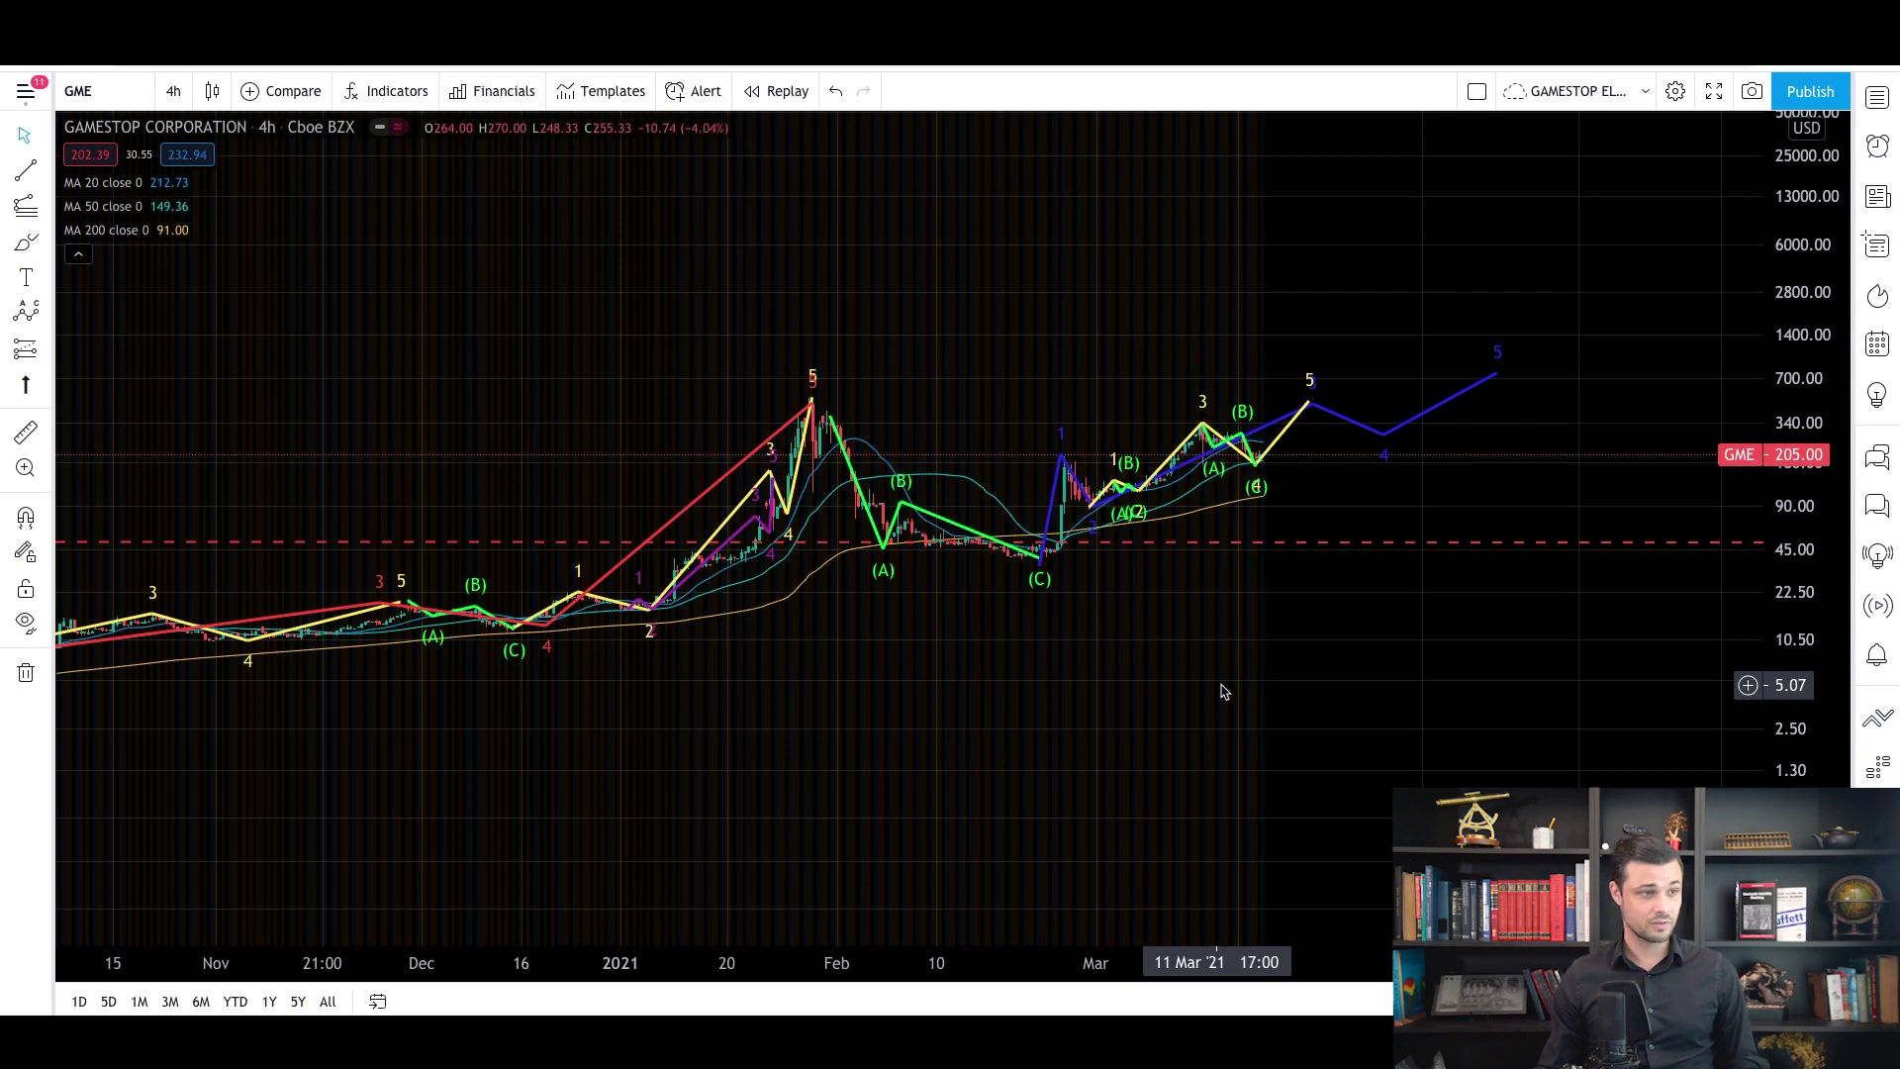
left_click(1044, 557)
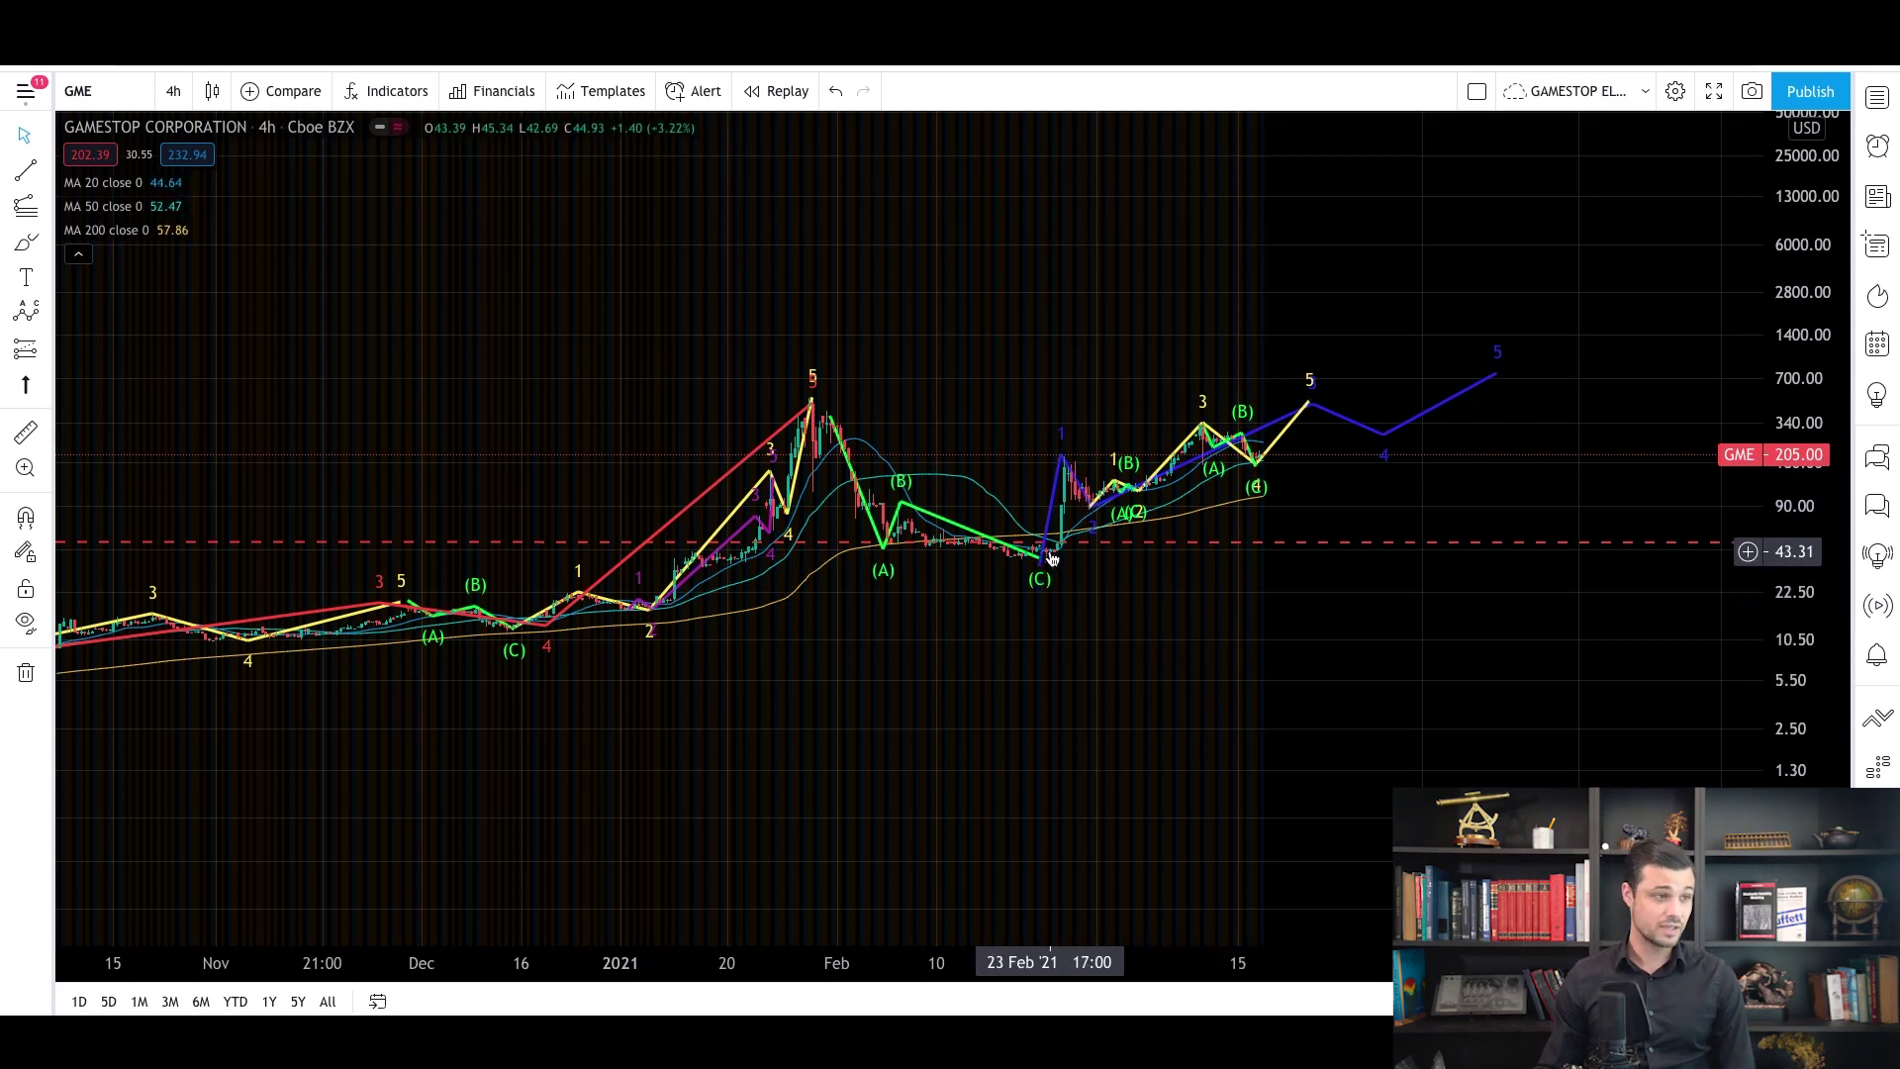
left_click(921, 592)
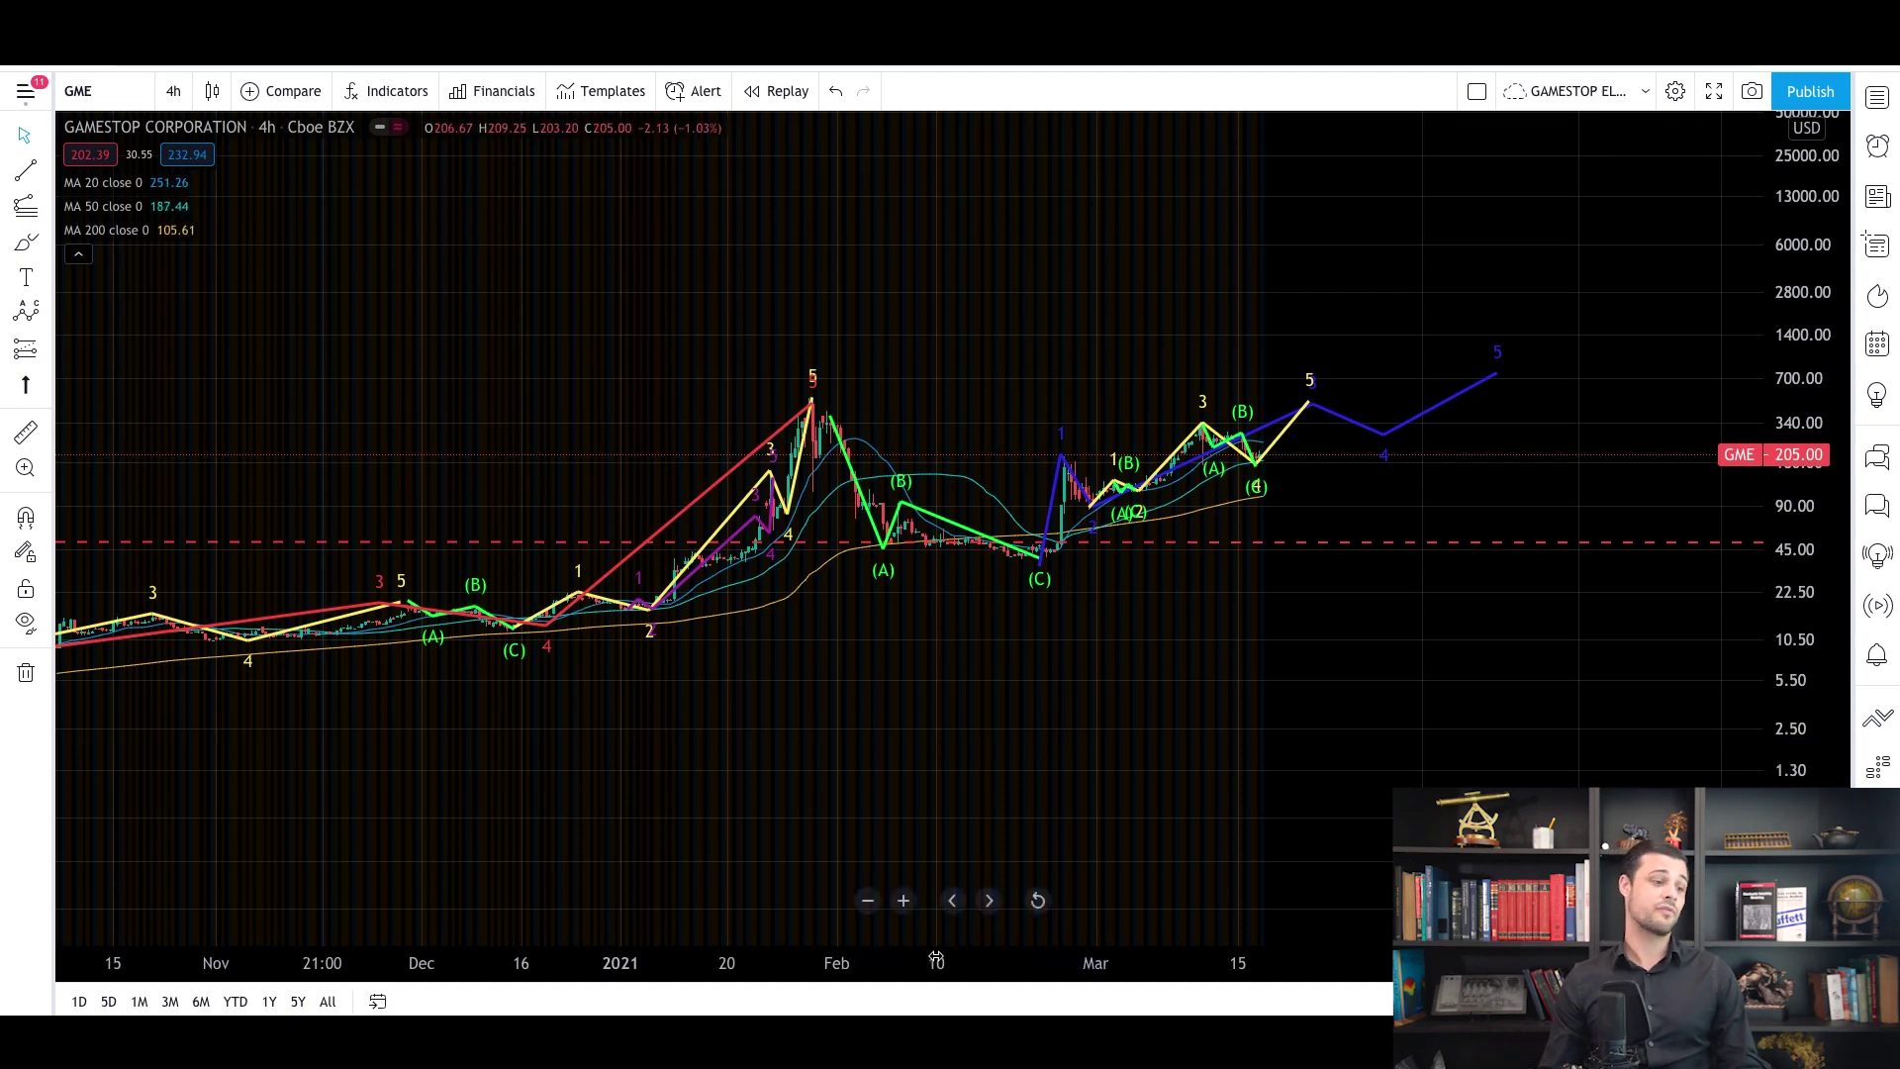
left_click_drag(937, 958, 1030, 960)
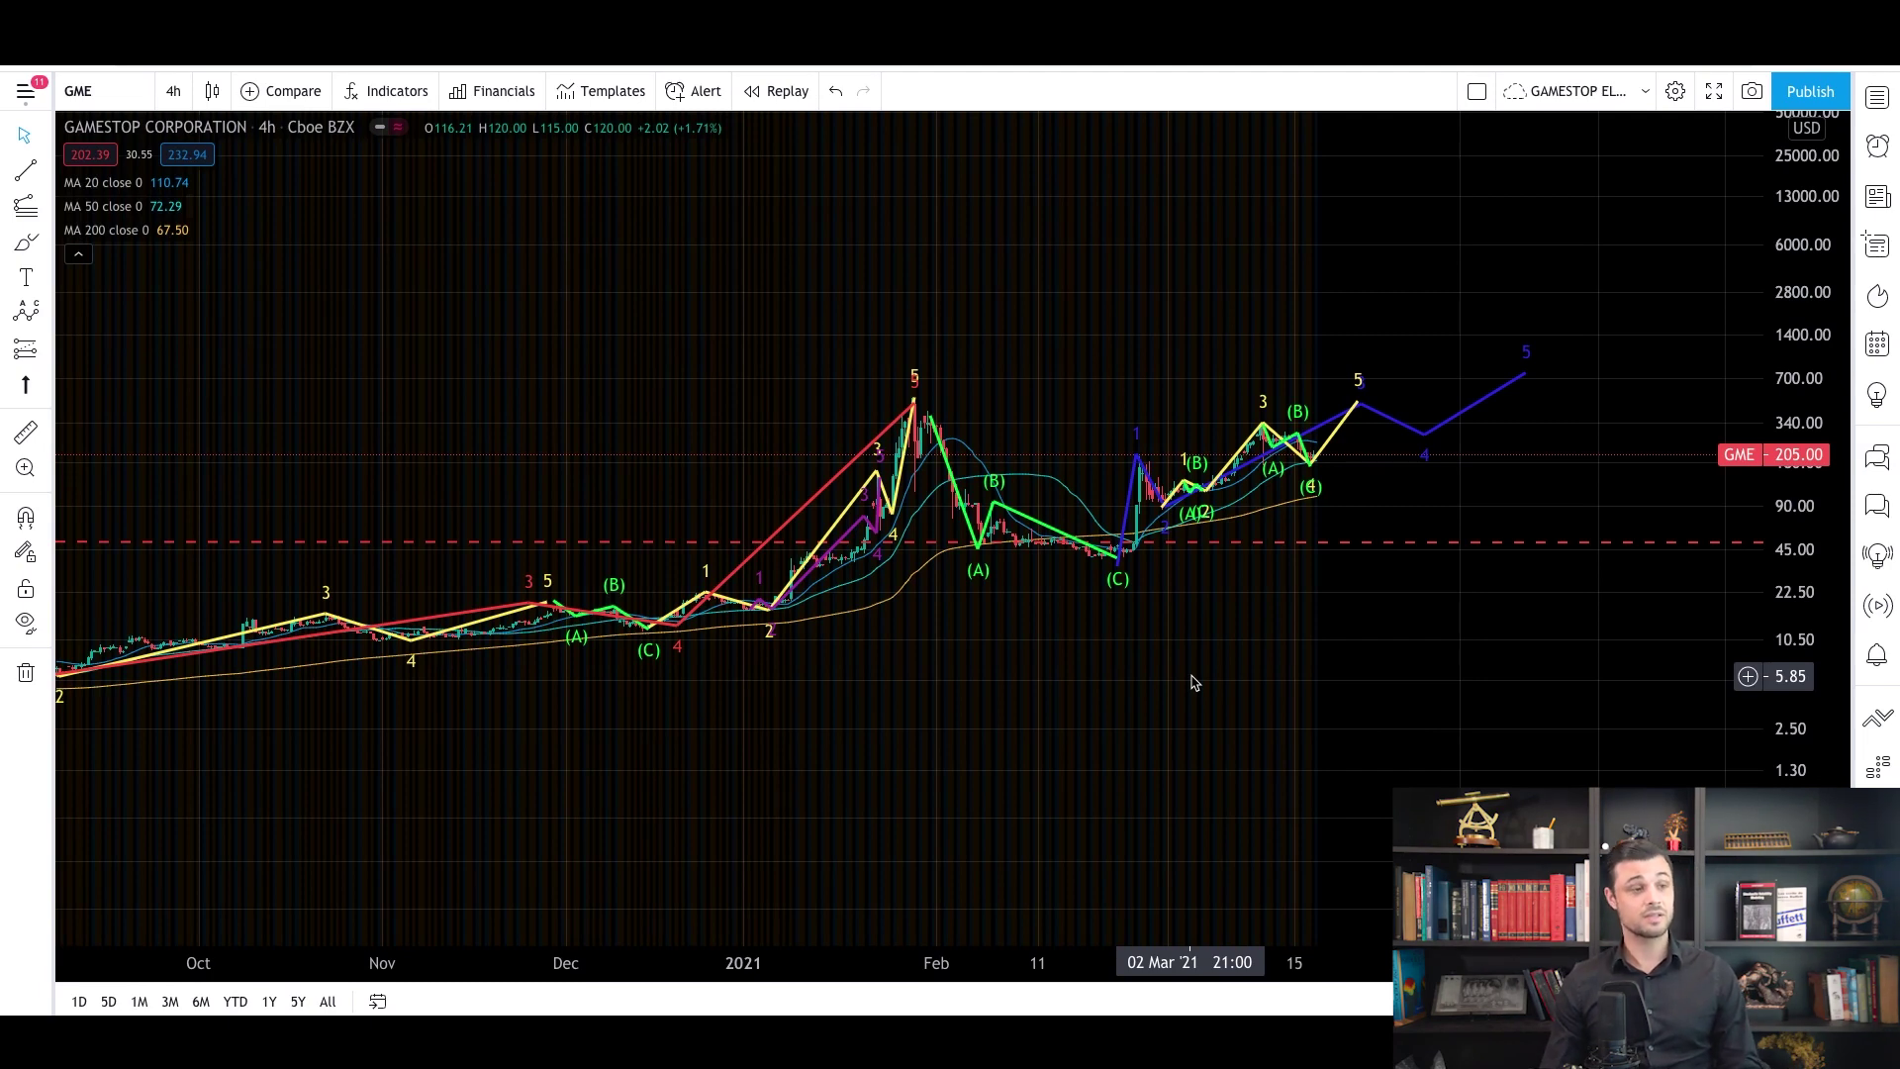
left_click_drag(1801, 752, 1801, 723)
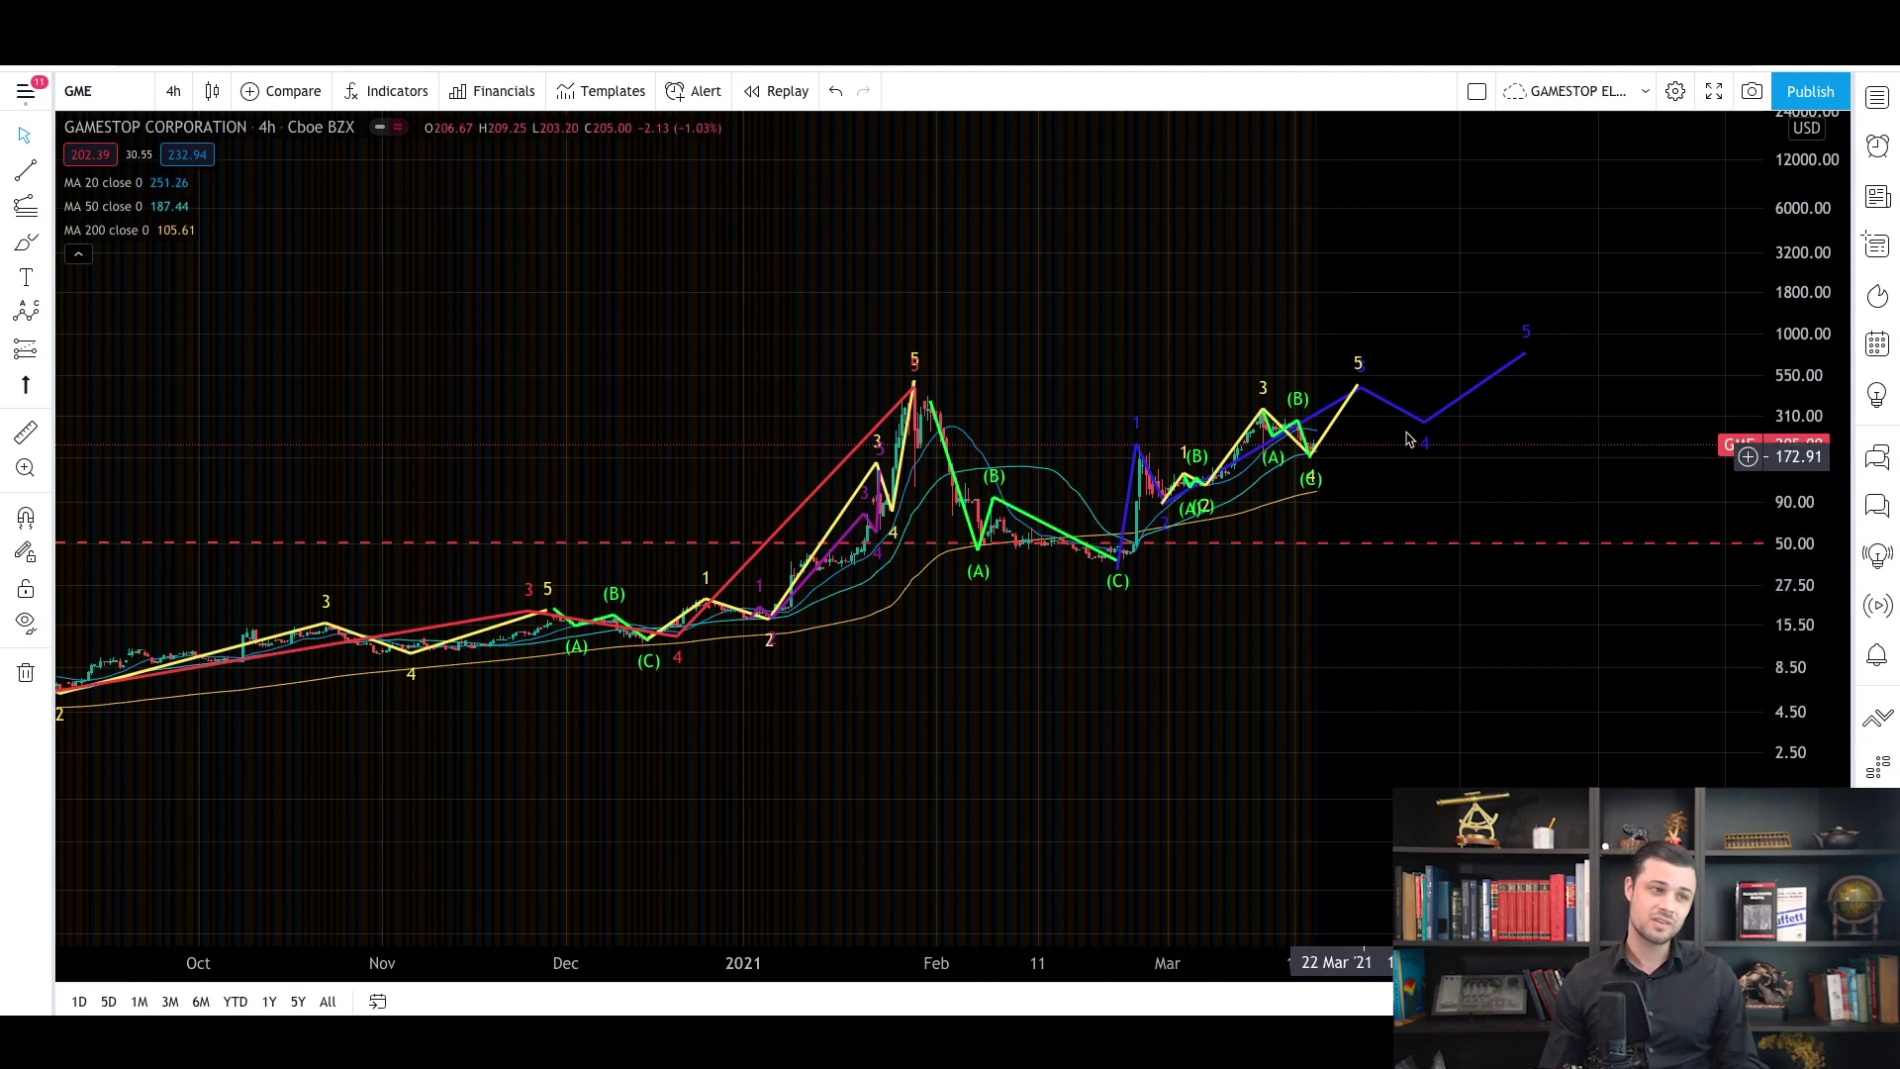
scroll(1351, 788, "left", 2)
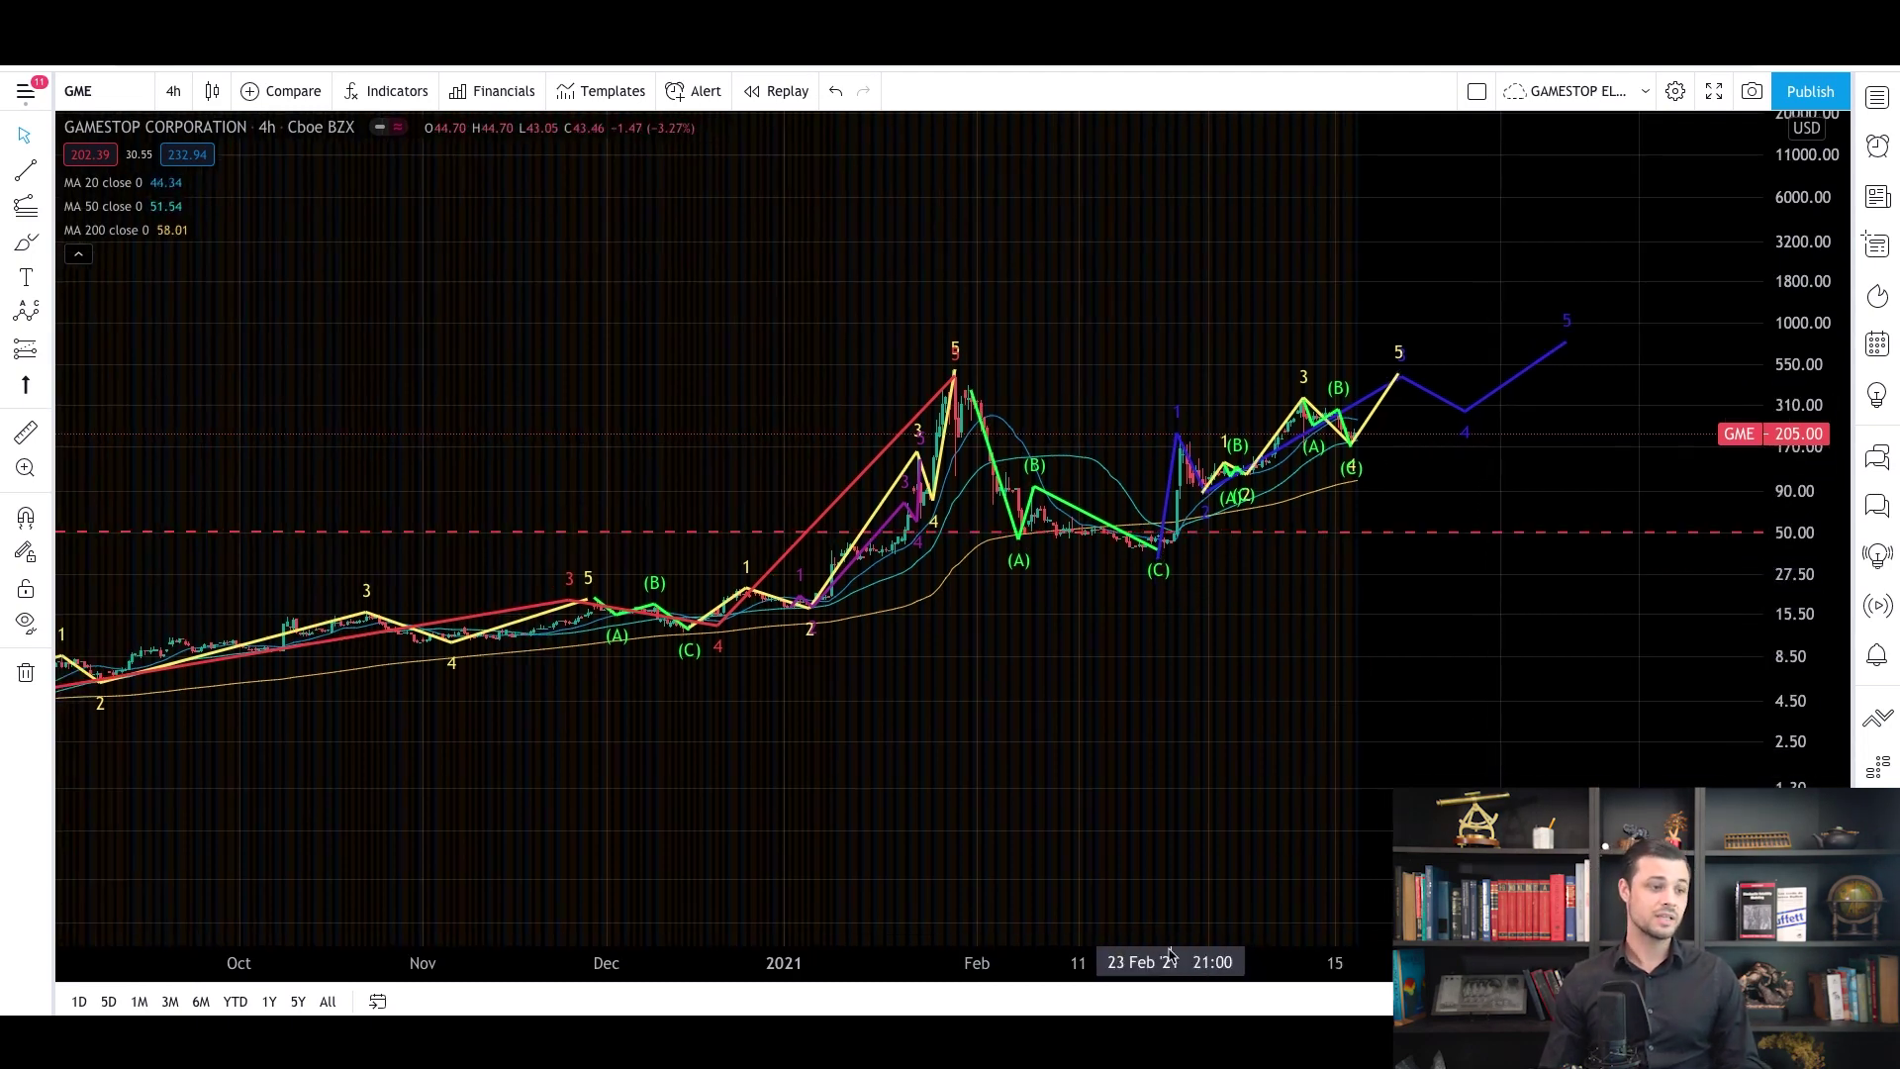
scroll(1168, 782, "down", 5)
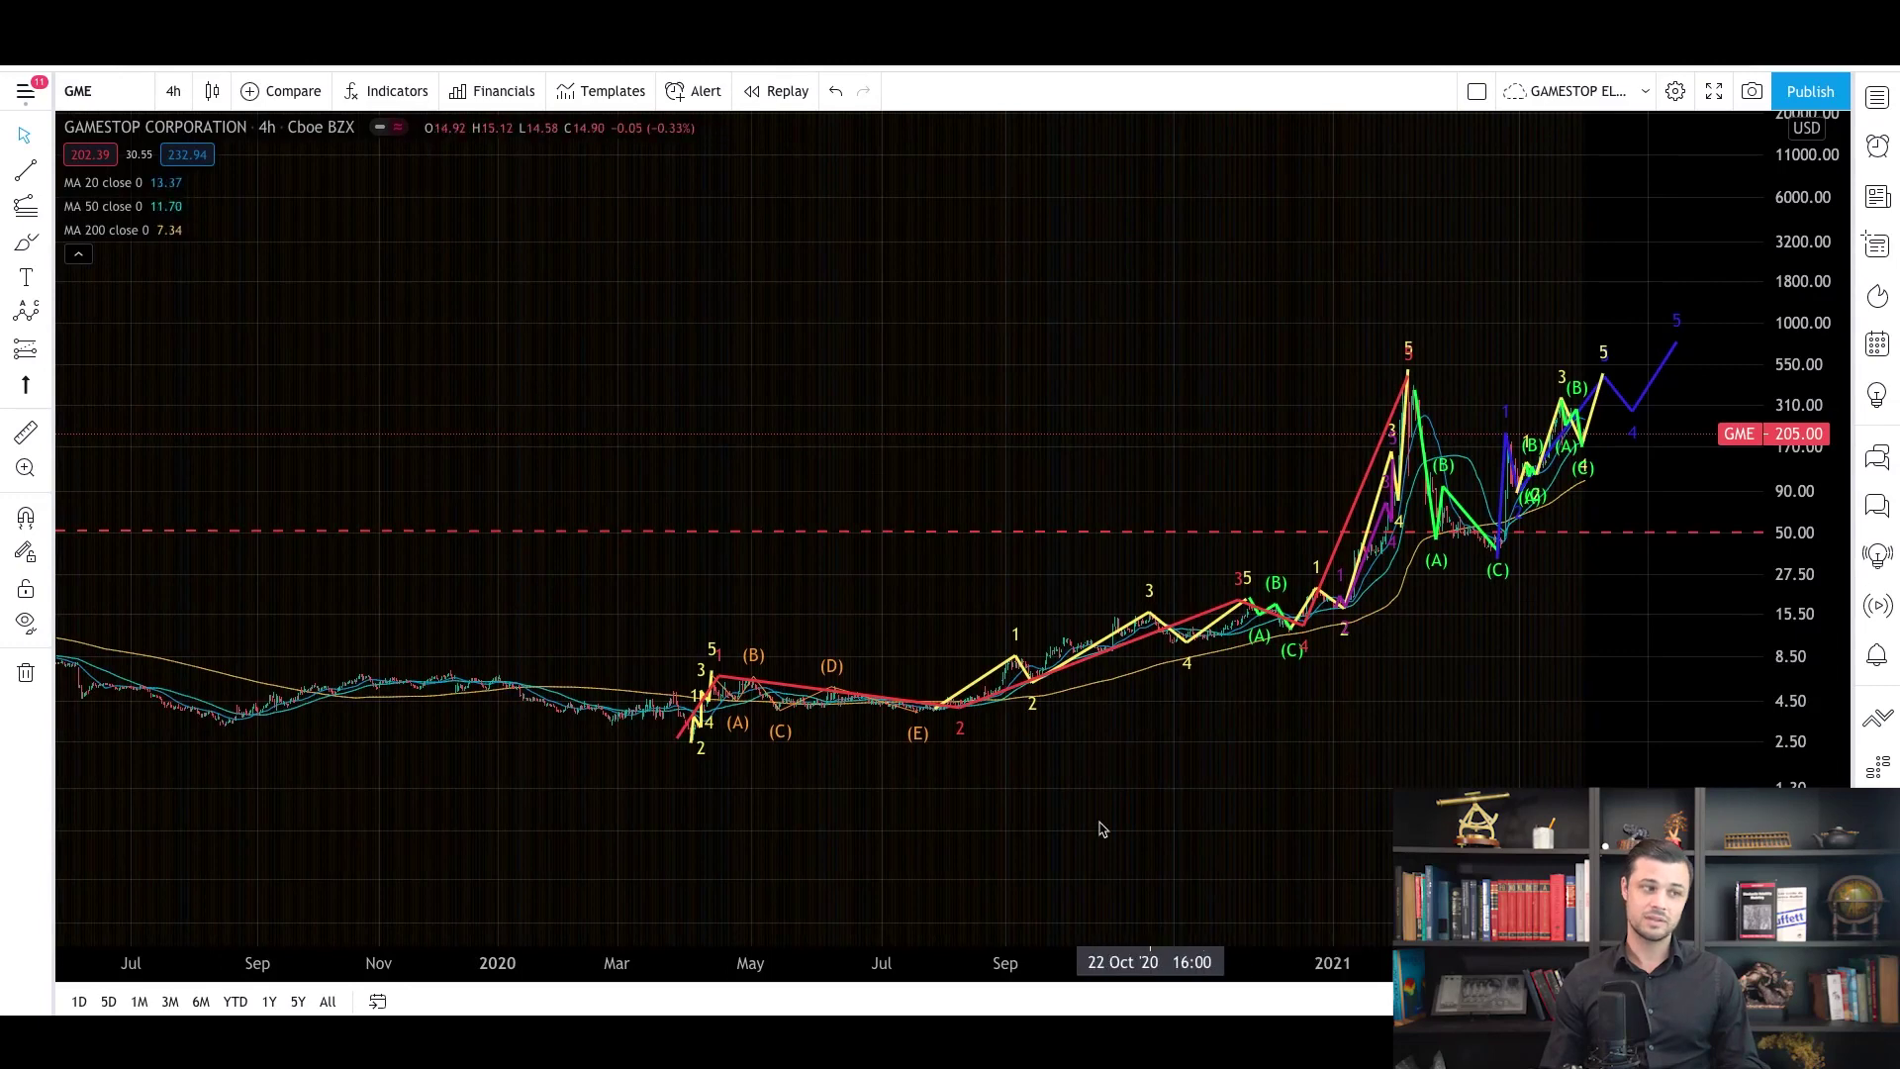
scroll(955, 634, "up", 7)
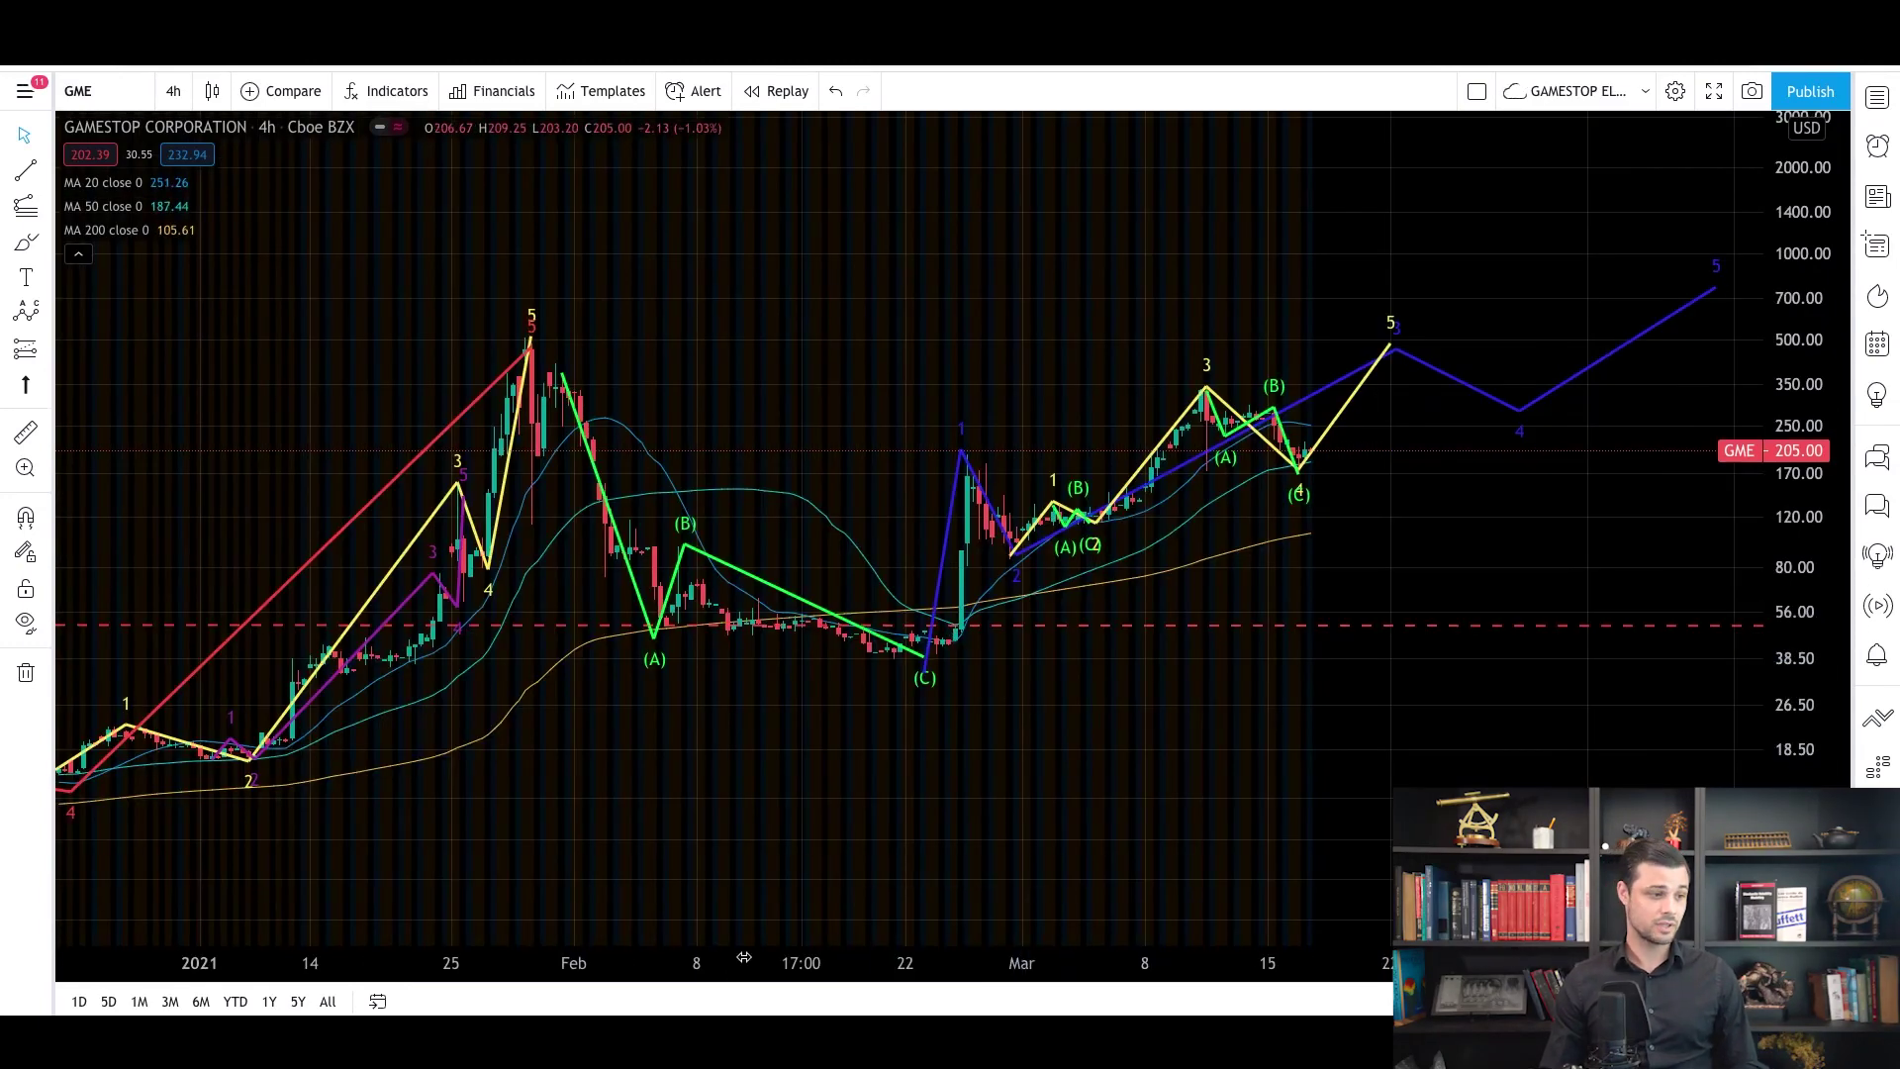
scroll(740, 963, "down", 6)
scroll(740, 963, "up", 4)
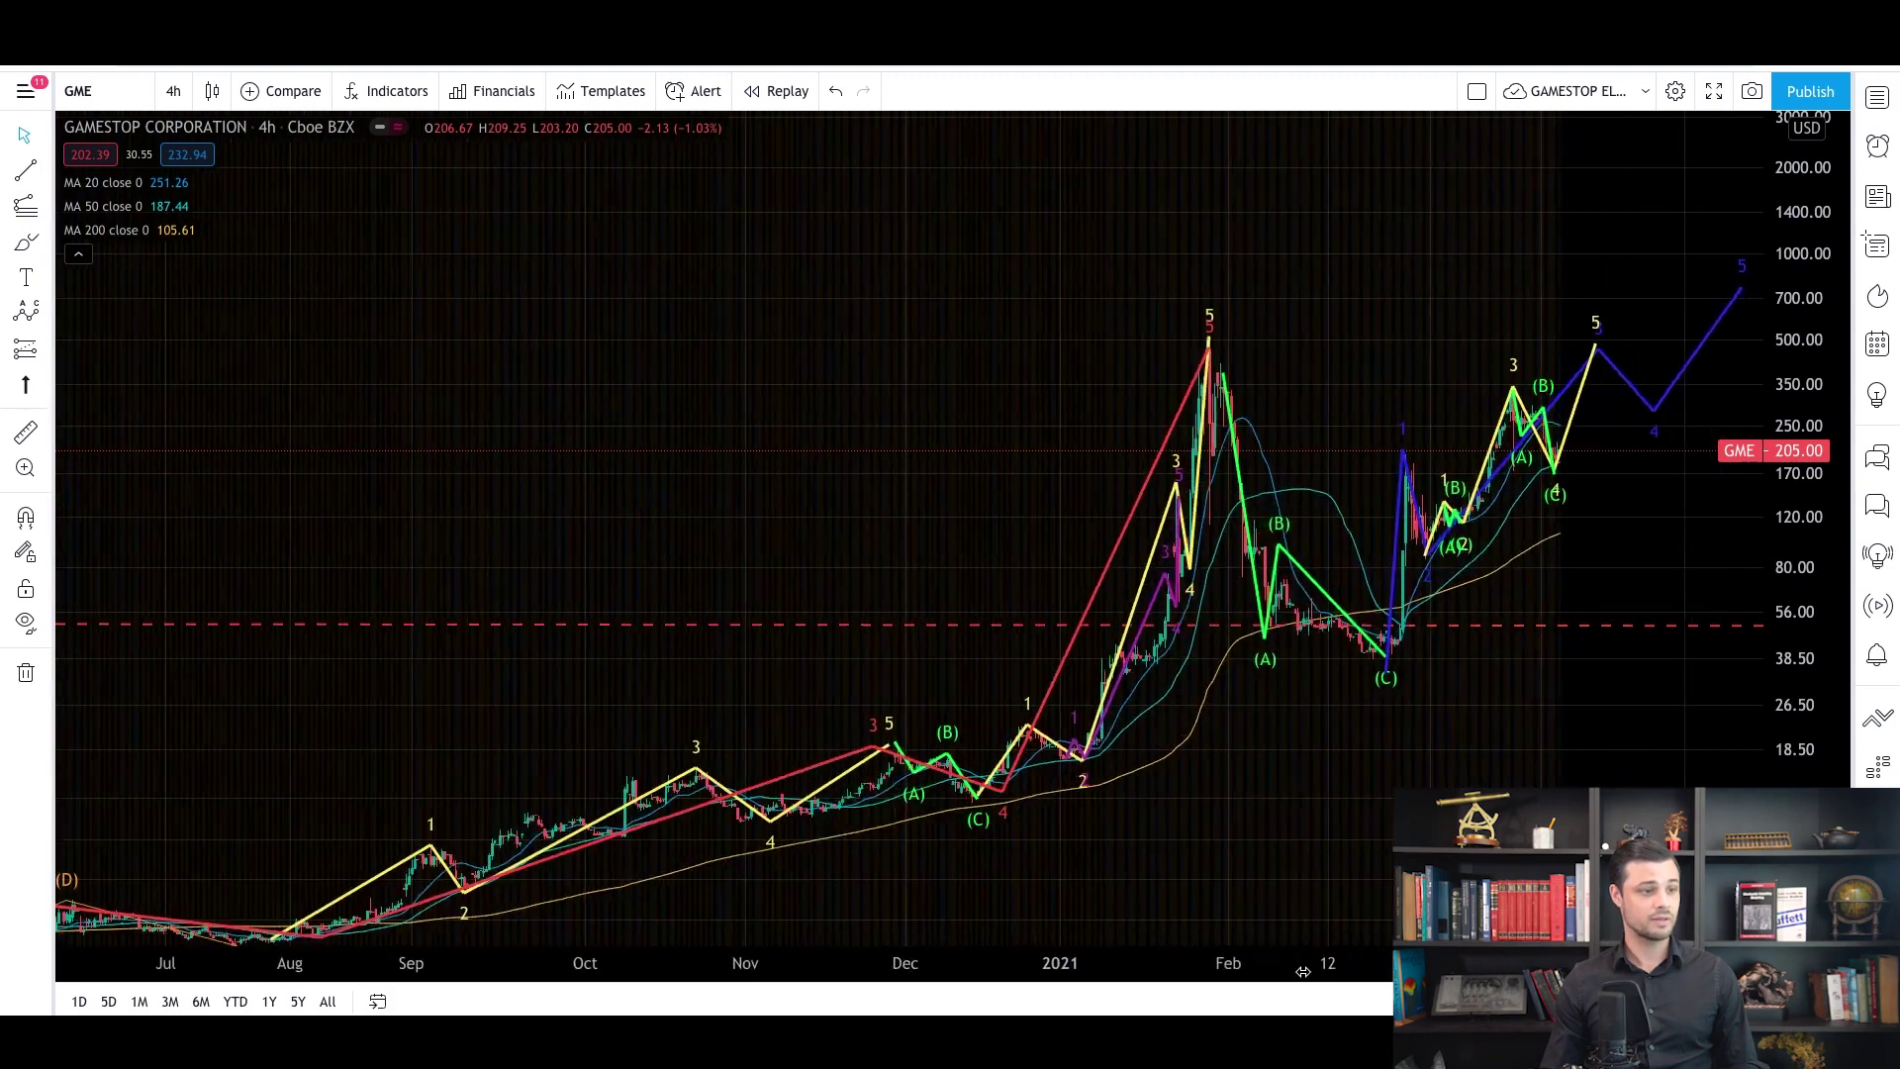
Step: Switch to weekly candles, reset the view, and zoom to October 2019 through early 2021
left_click(184, 96)
left_click(283, 749)
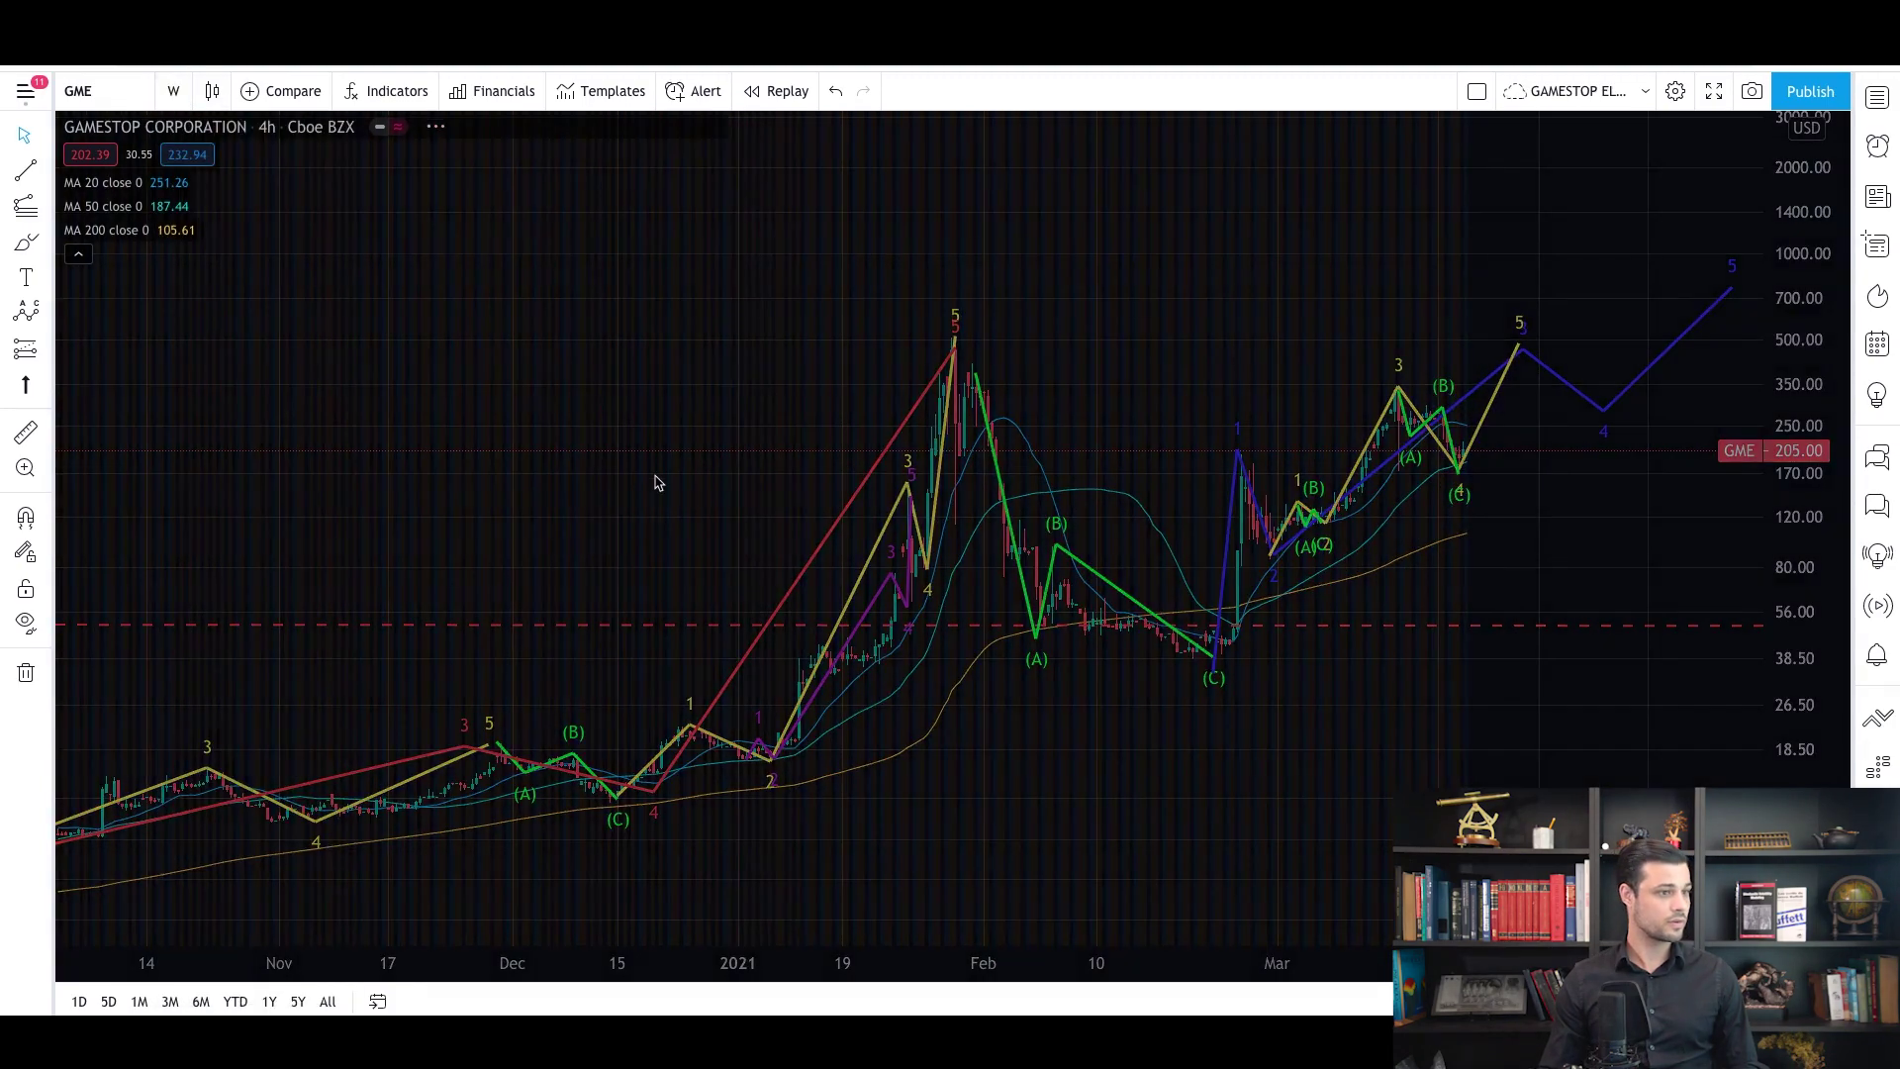
right_click(618, 416)
left_click(678, 475)
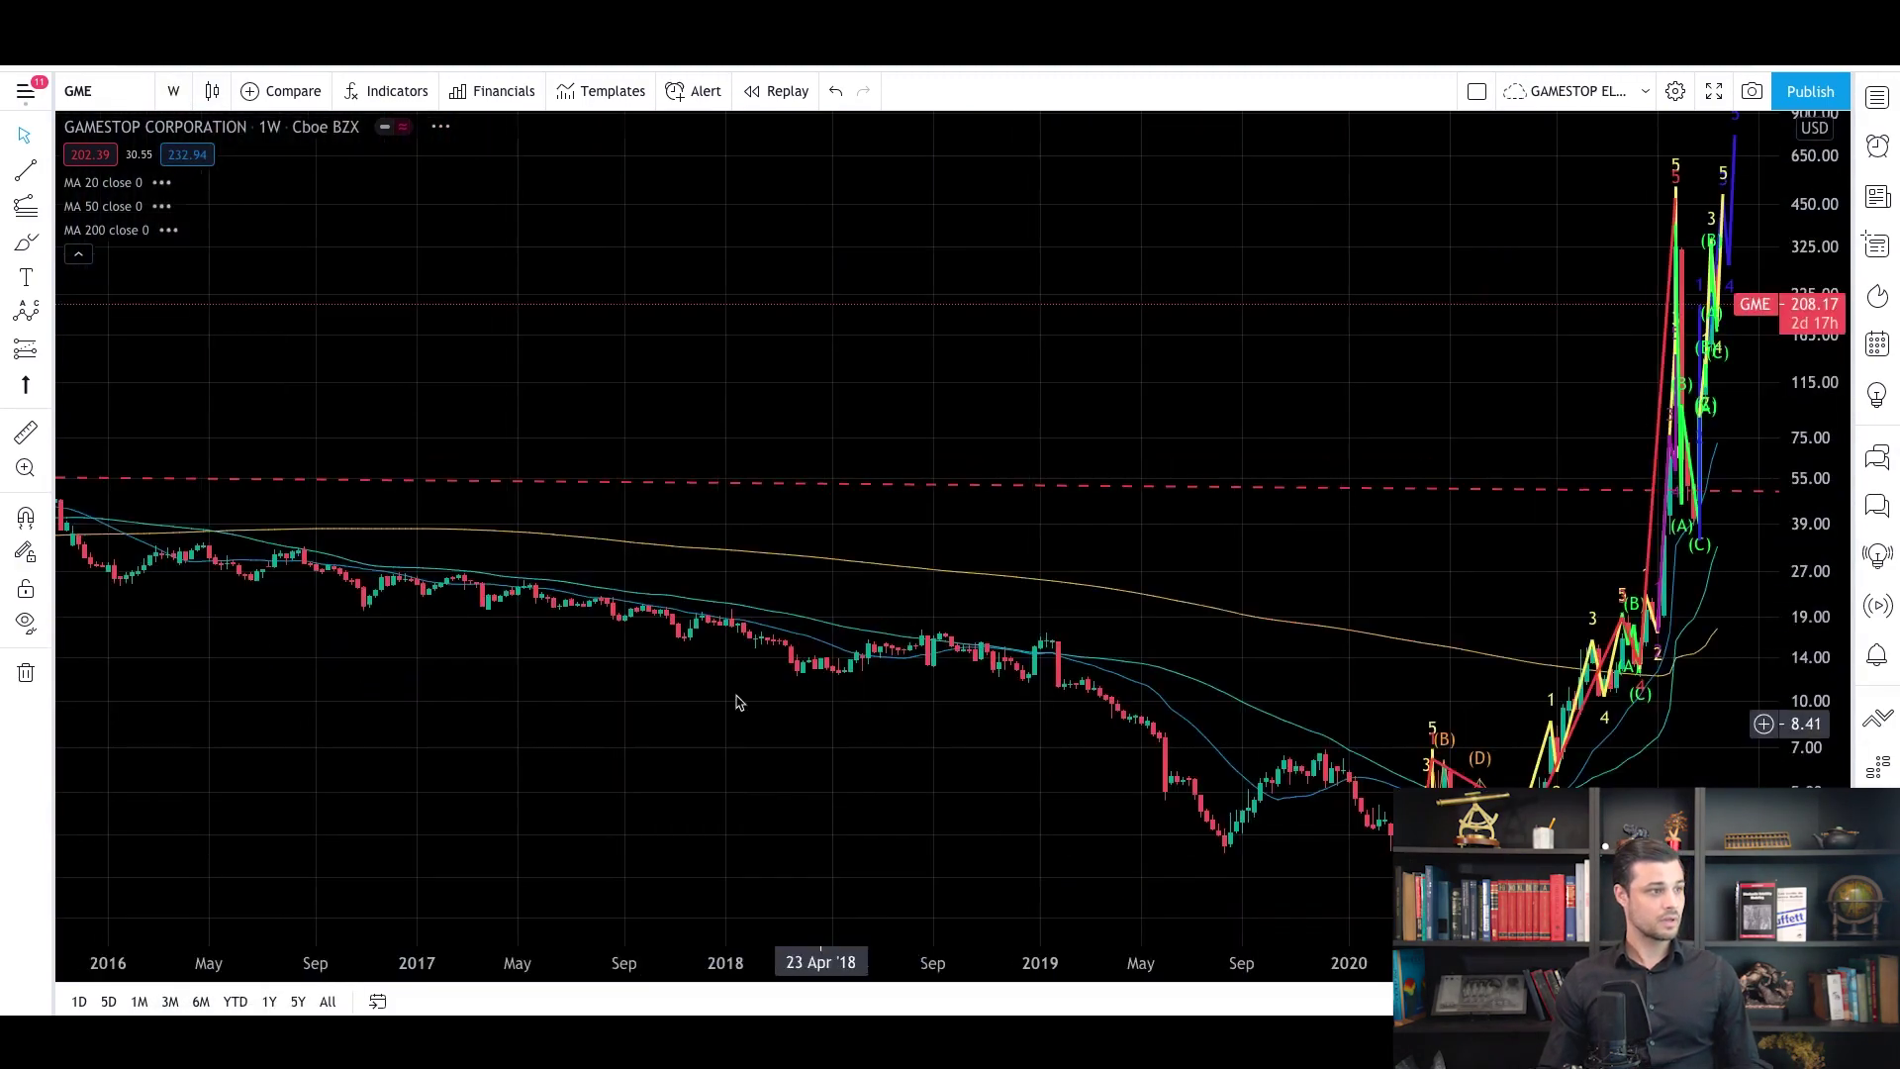
scroll(607, 886, "down", 5)
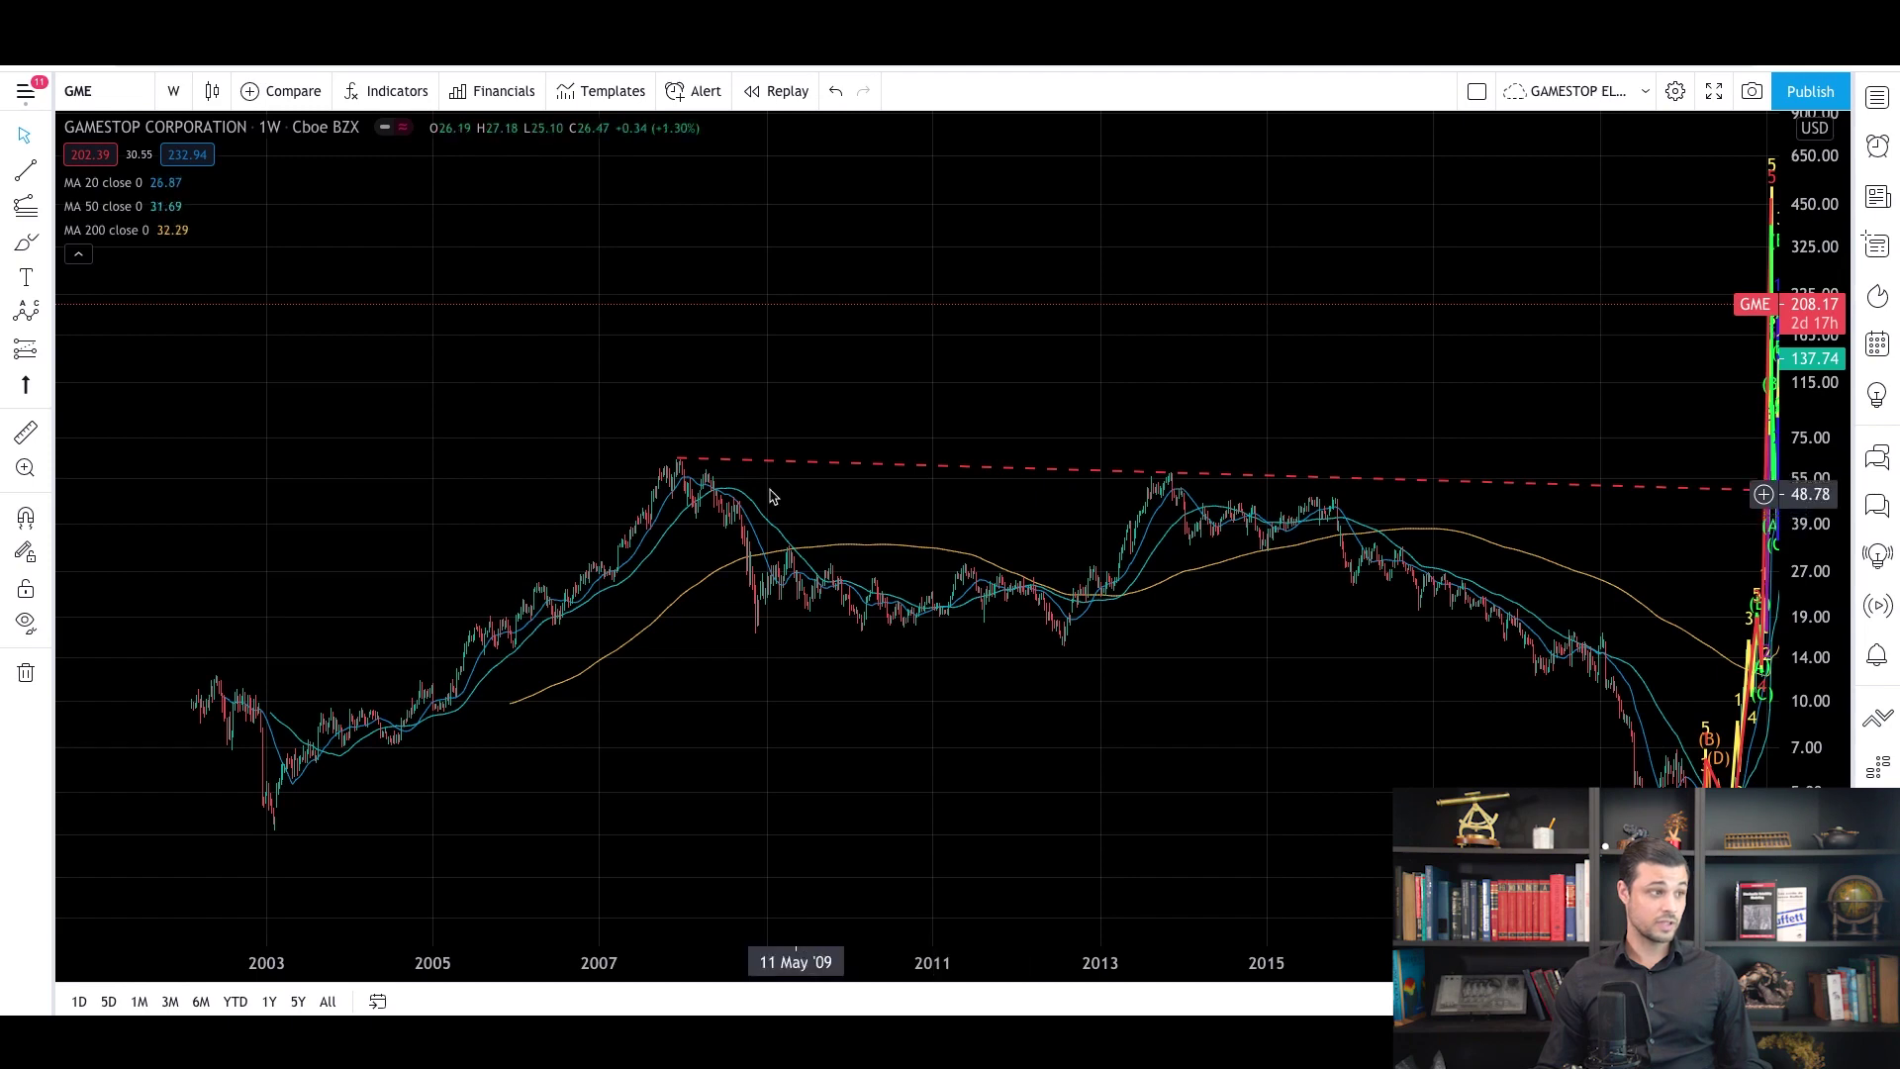
left_click_drag(1293, 776, 1200, 755)
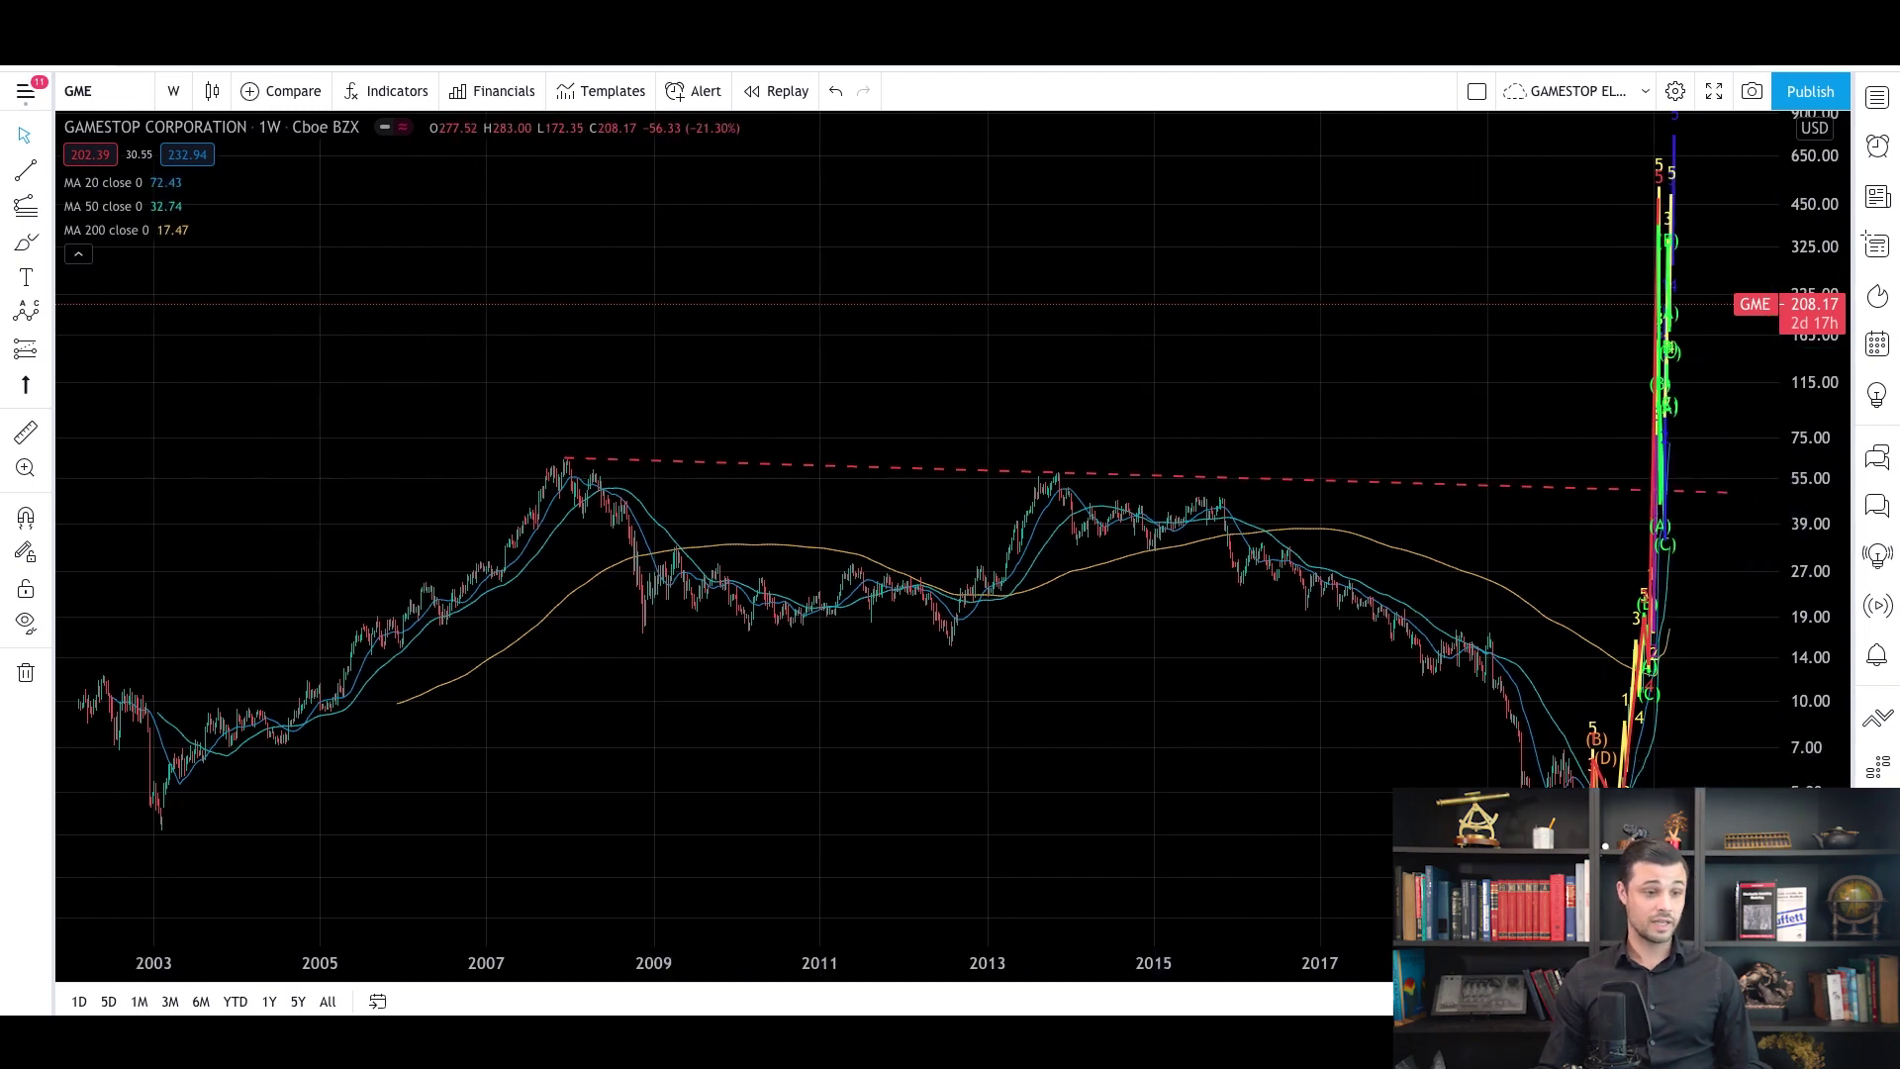
scroll(1154, 692, "up", 10)
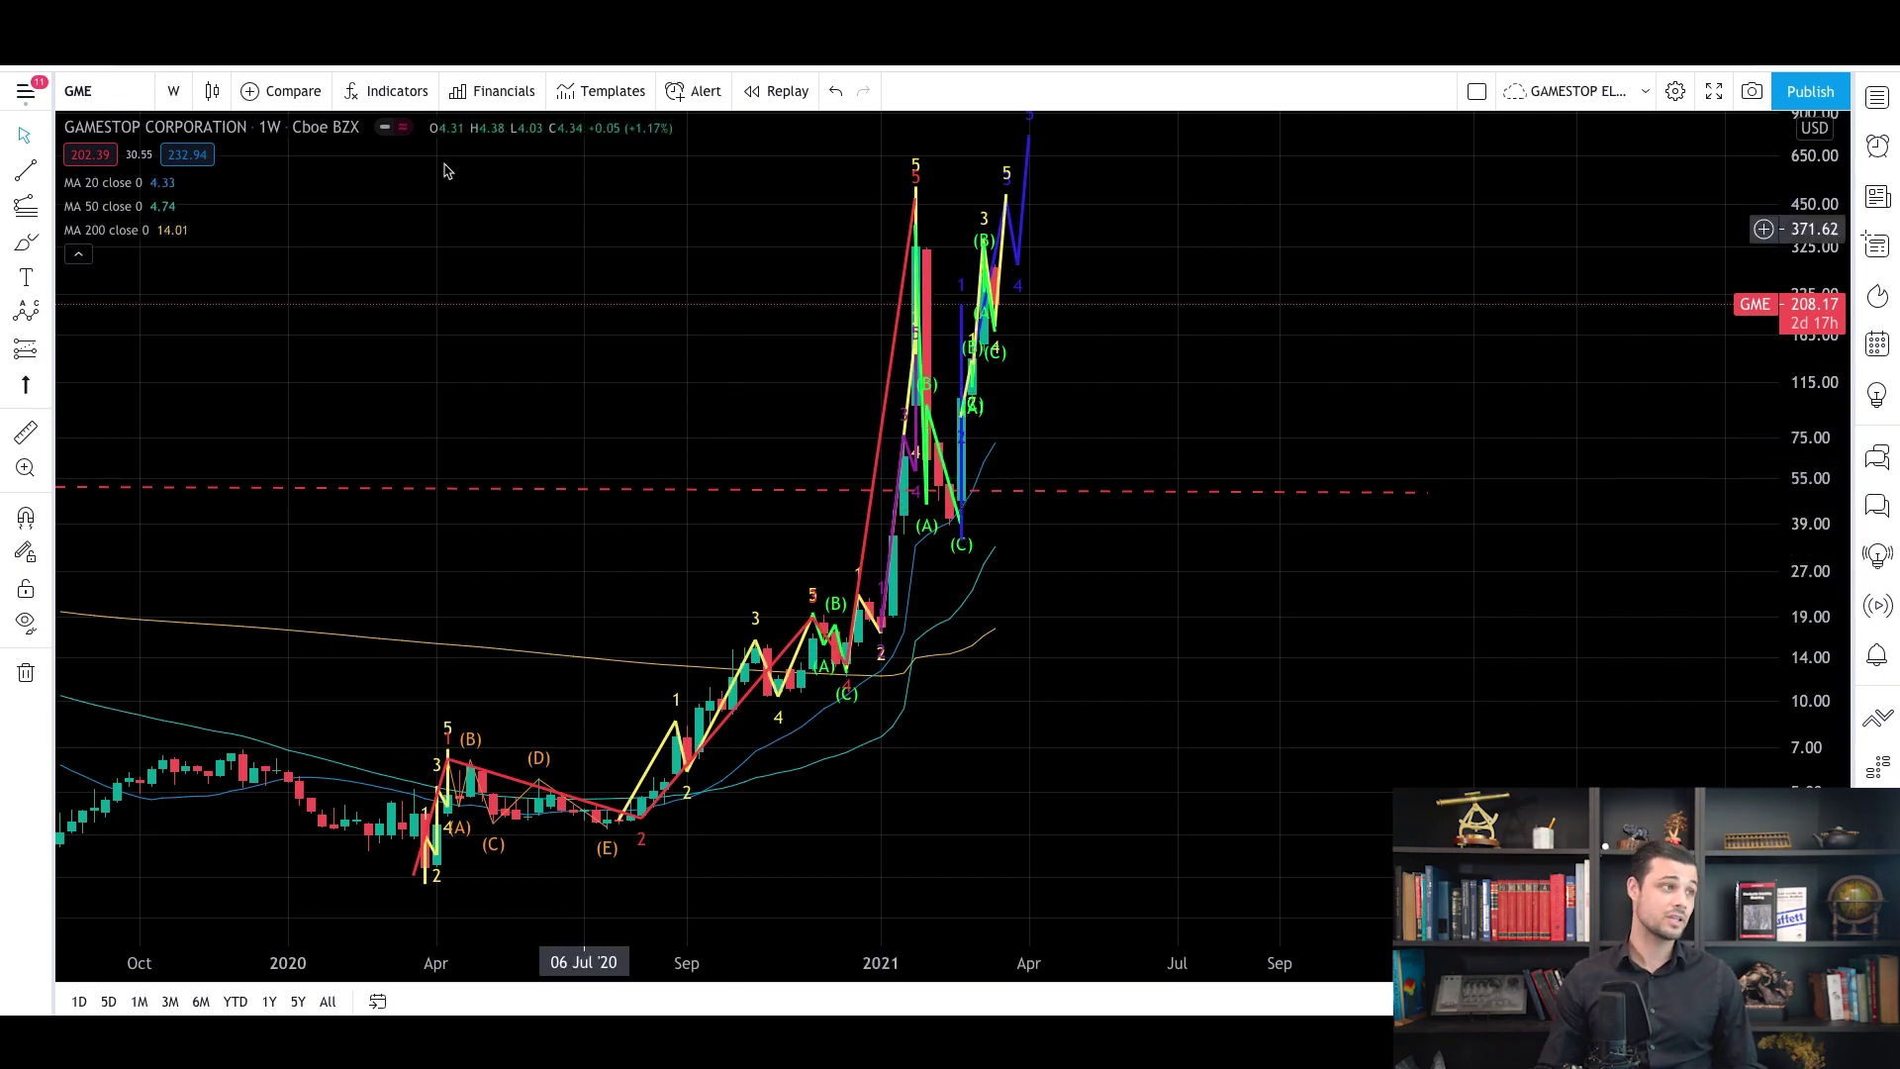
Step: Switch the chart back to 4-hour candles and reset the view
left_click(173, 90)
left_click(188, 553)
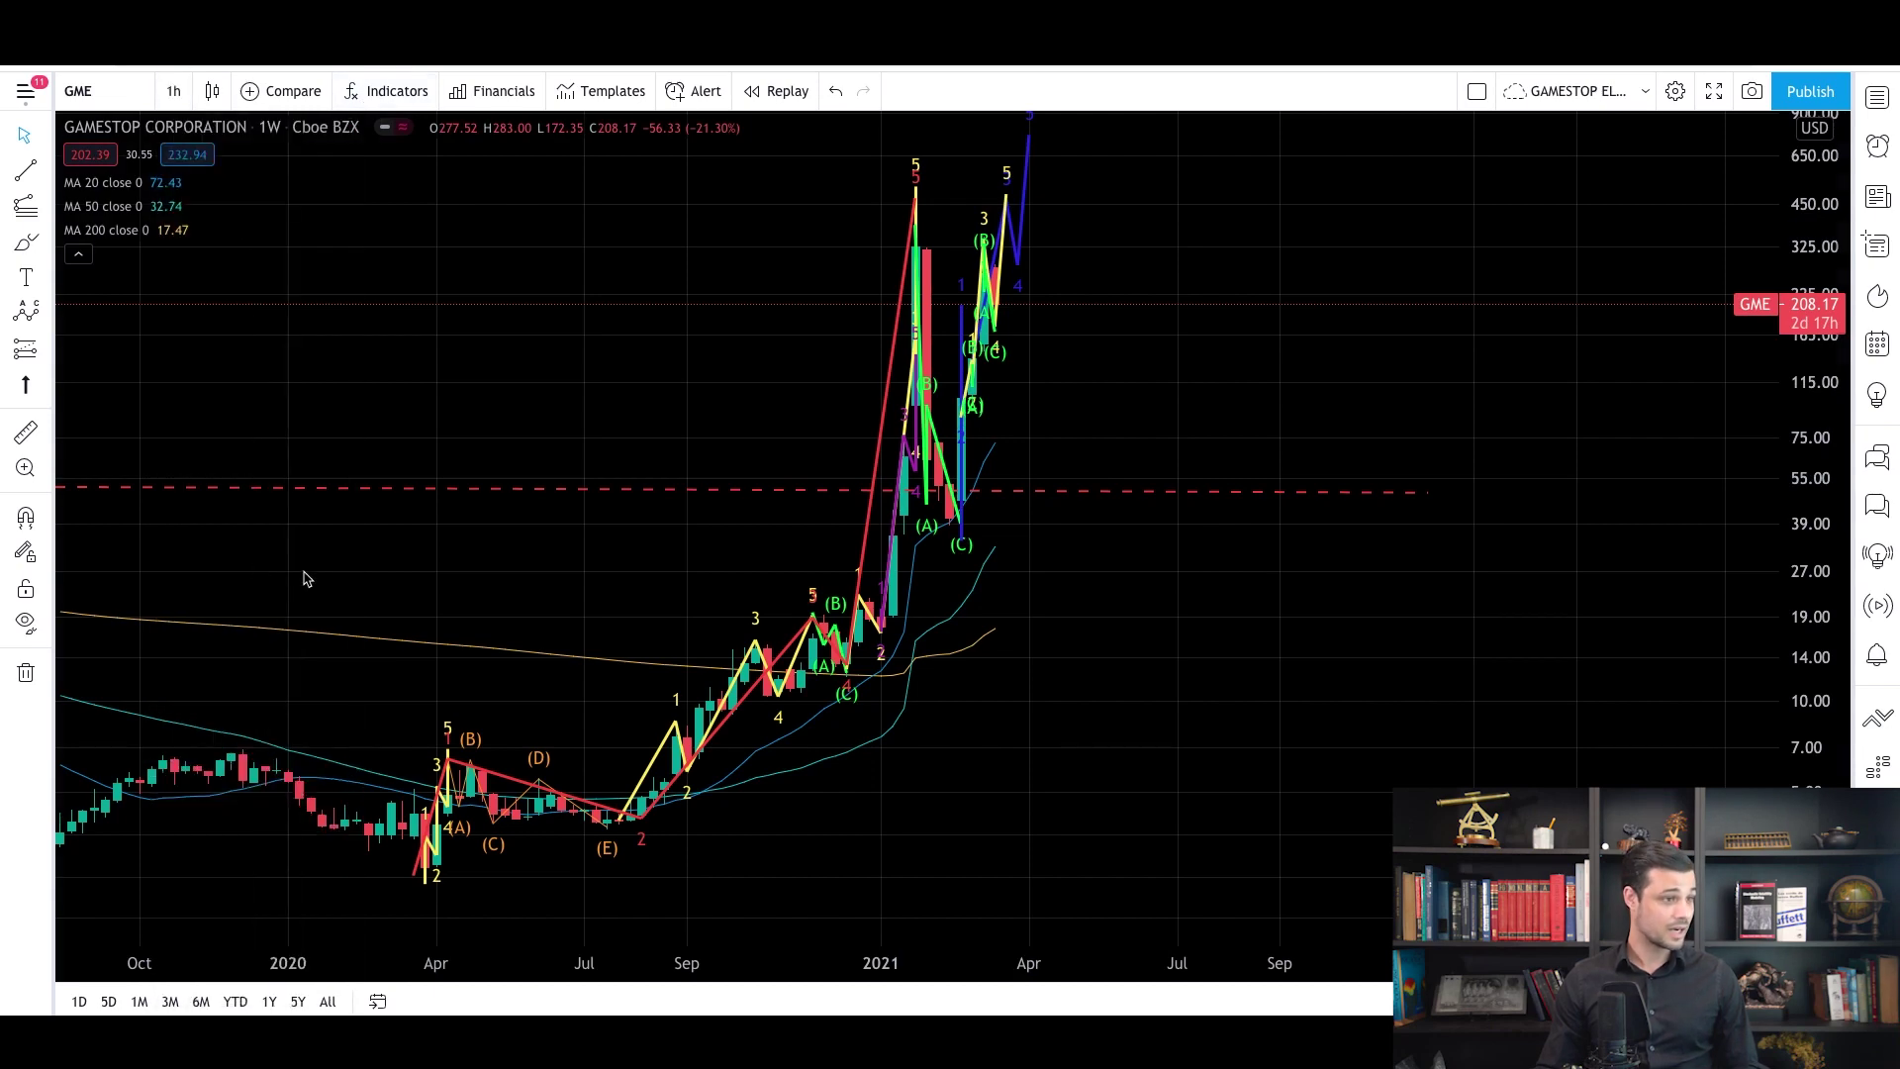
right_click(1255, 620)
left_click(173, 90)
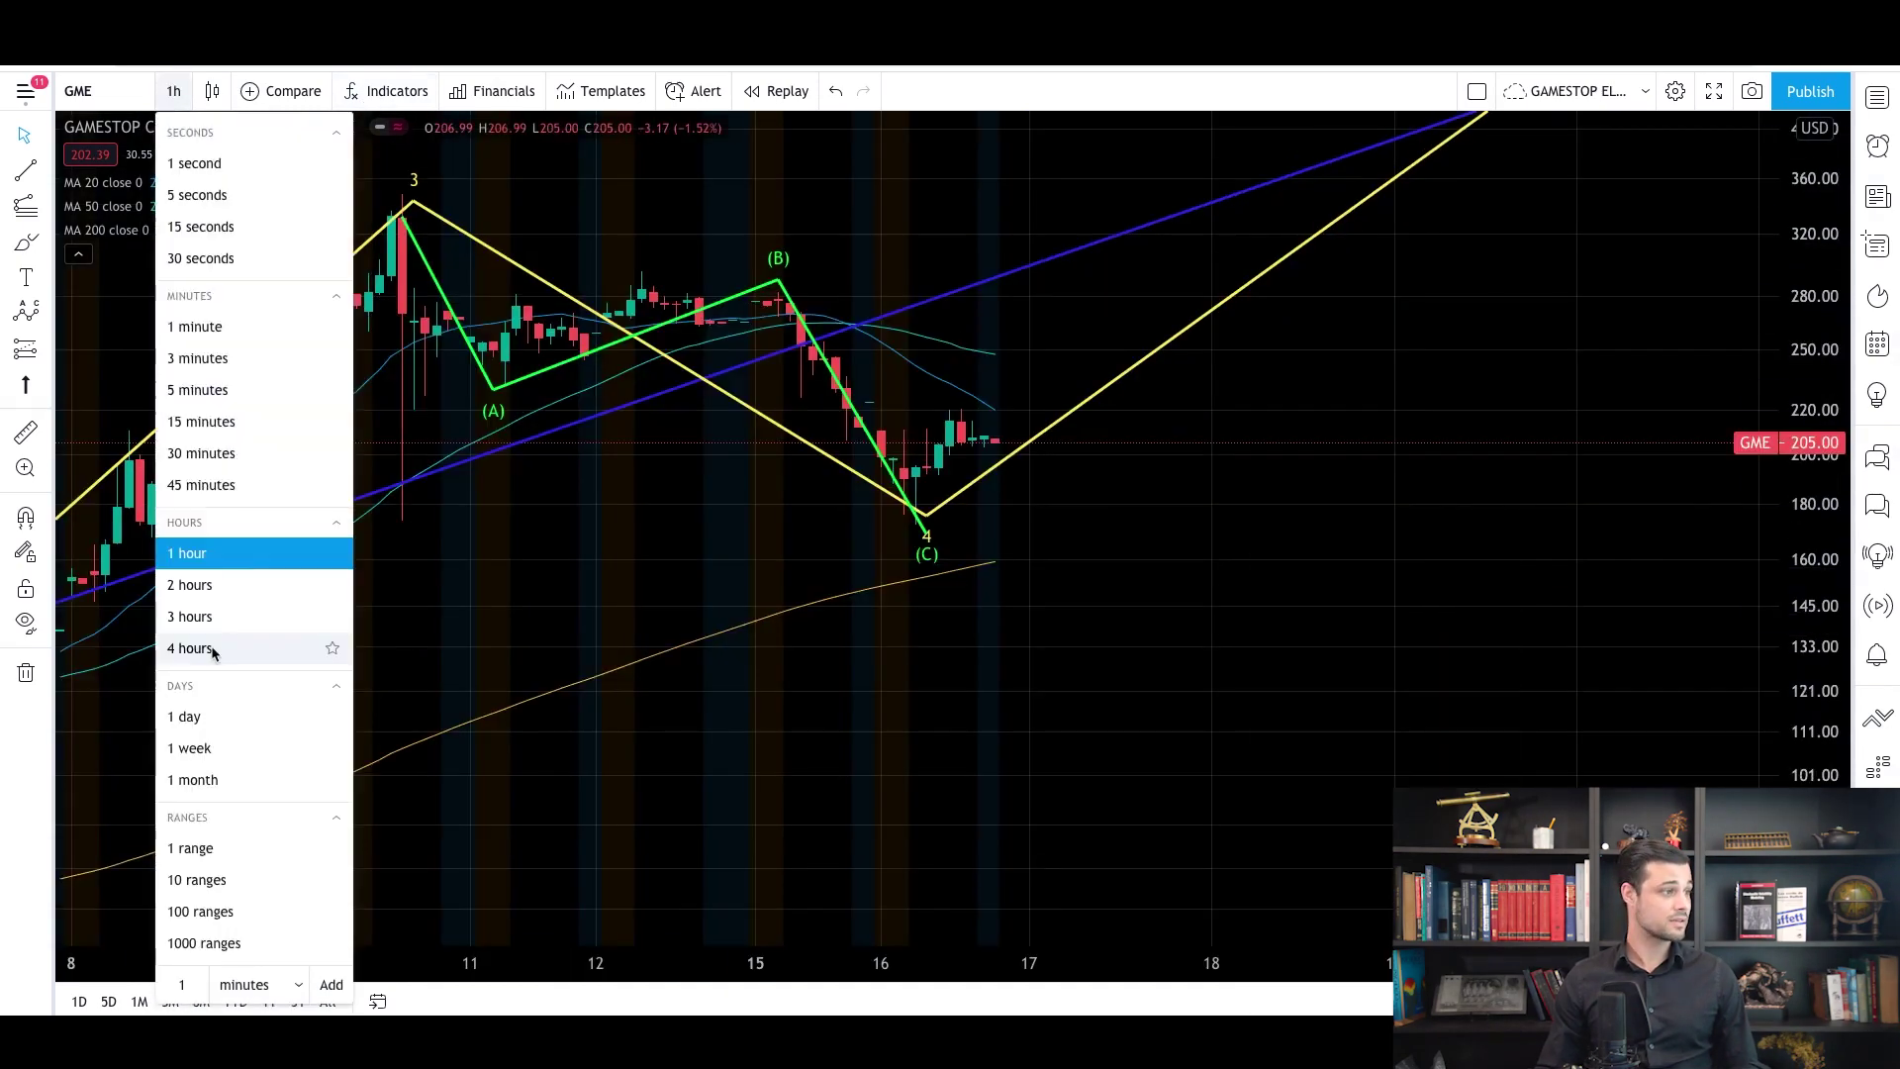
left_click(191, 645)
right_click(1148, 637)
left_click(1216, 618)
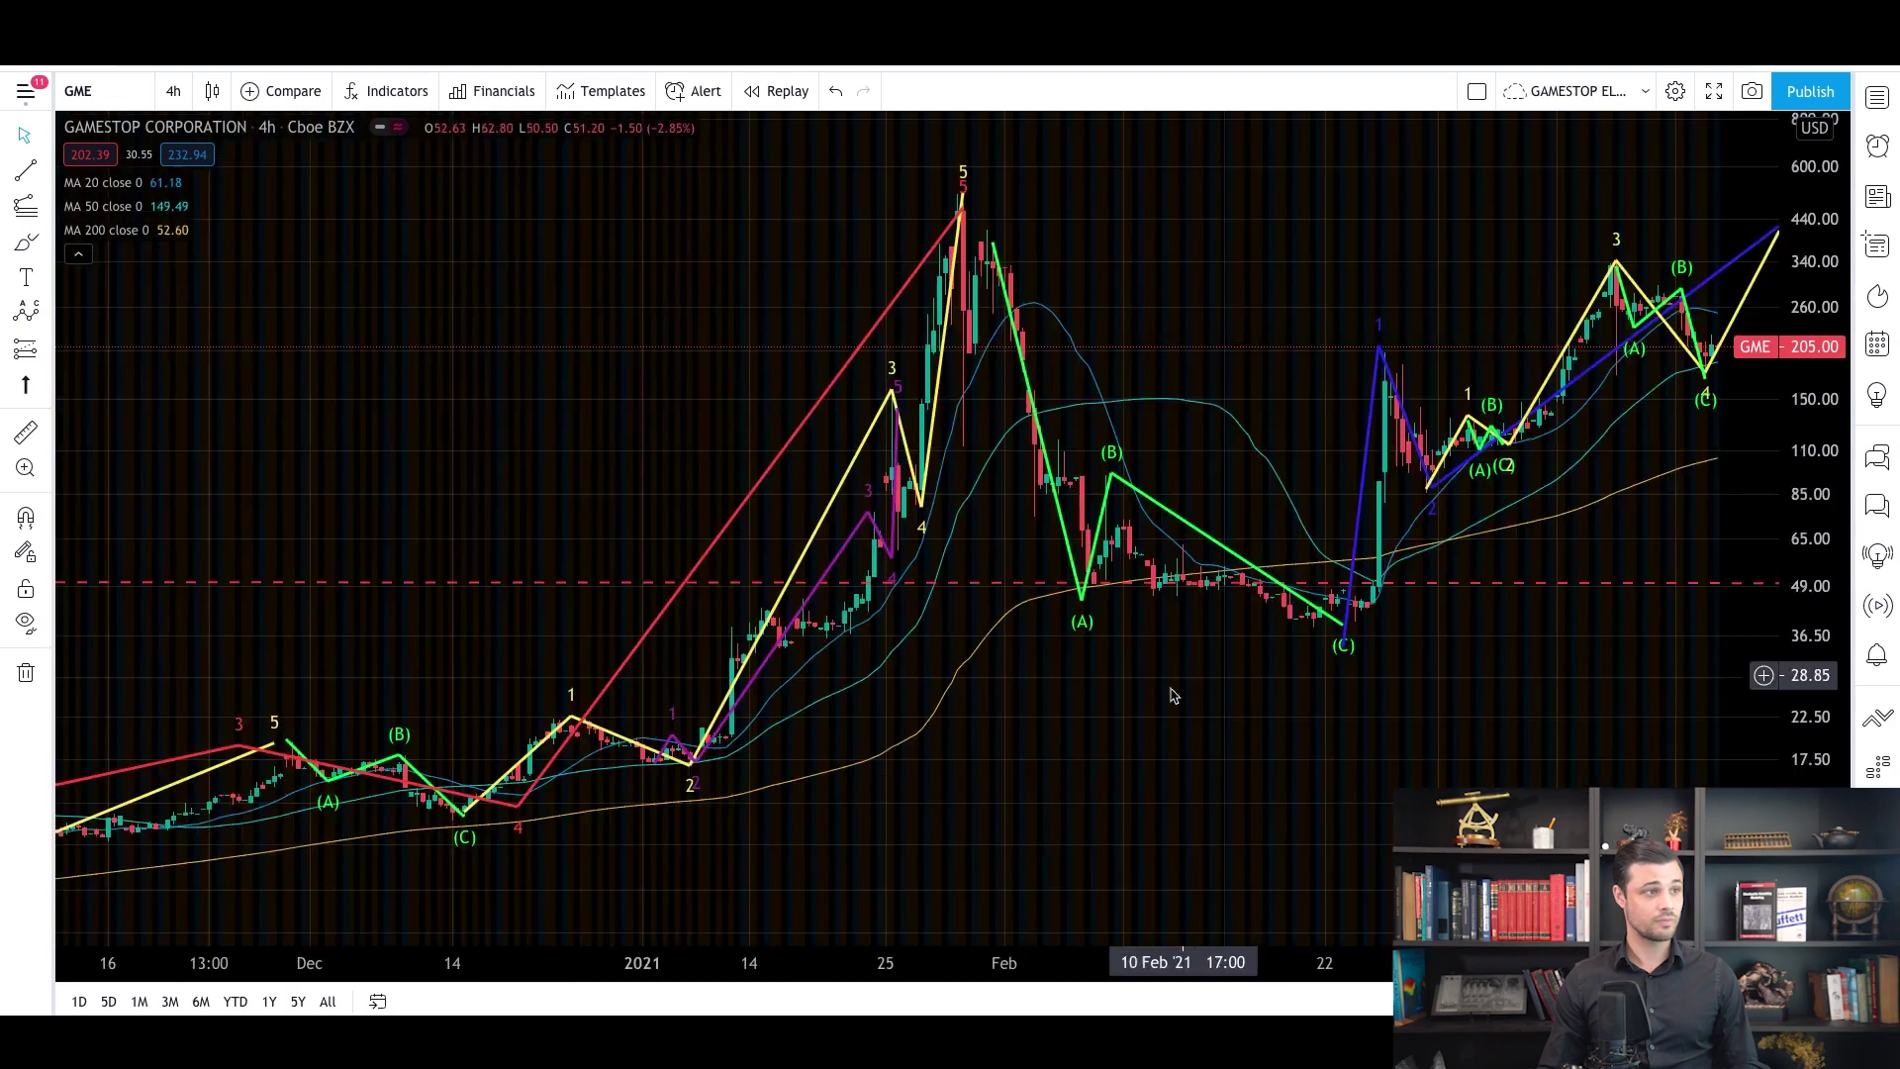
Step: Fit the time and price axes to late January through March and select the blue projected wave
left_click_drag(1389, 962, 1855, 577)
mouse_move(1840, 292)
left_mouse_down()
mouse_move(1590, 687)
mouse_move(1049, 700)
left_mouse_up()
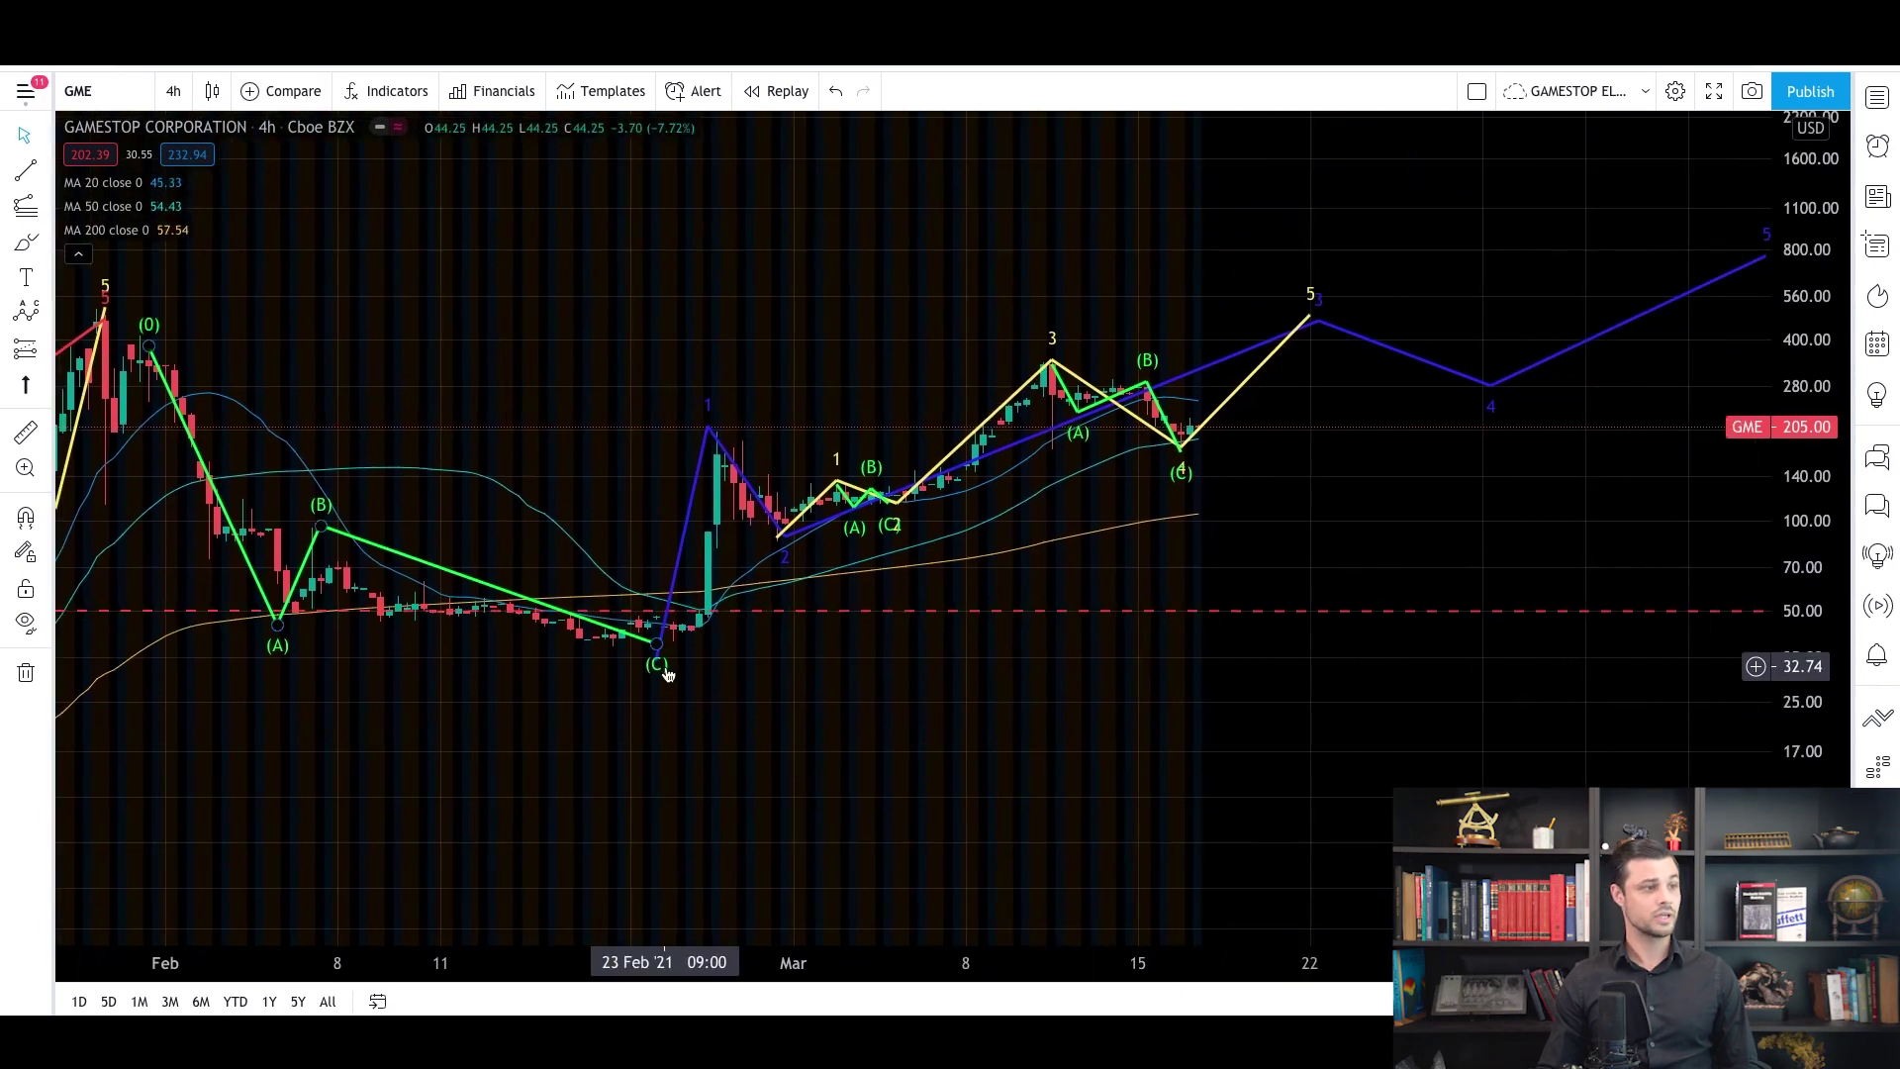
left_click(679, 564)
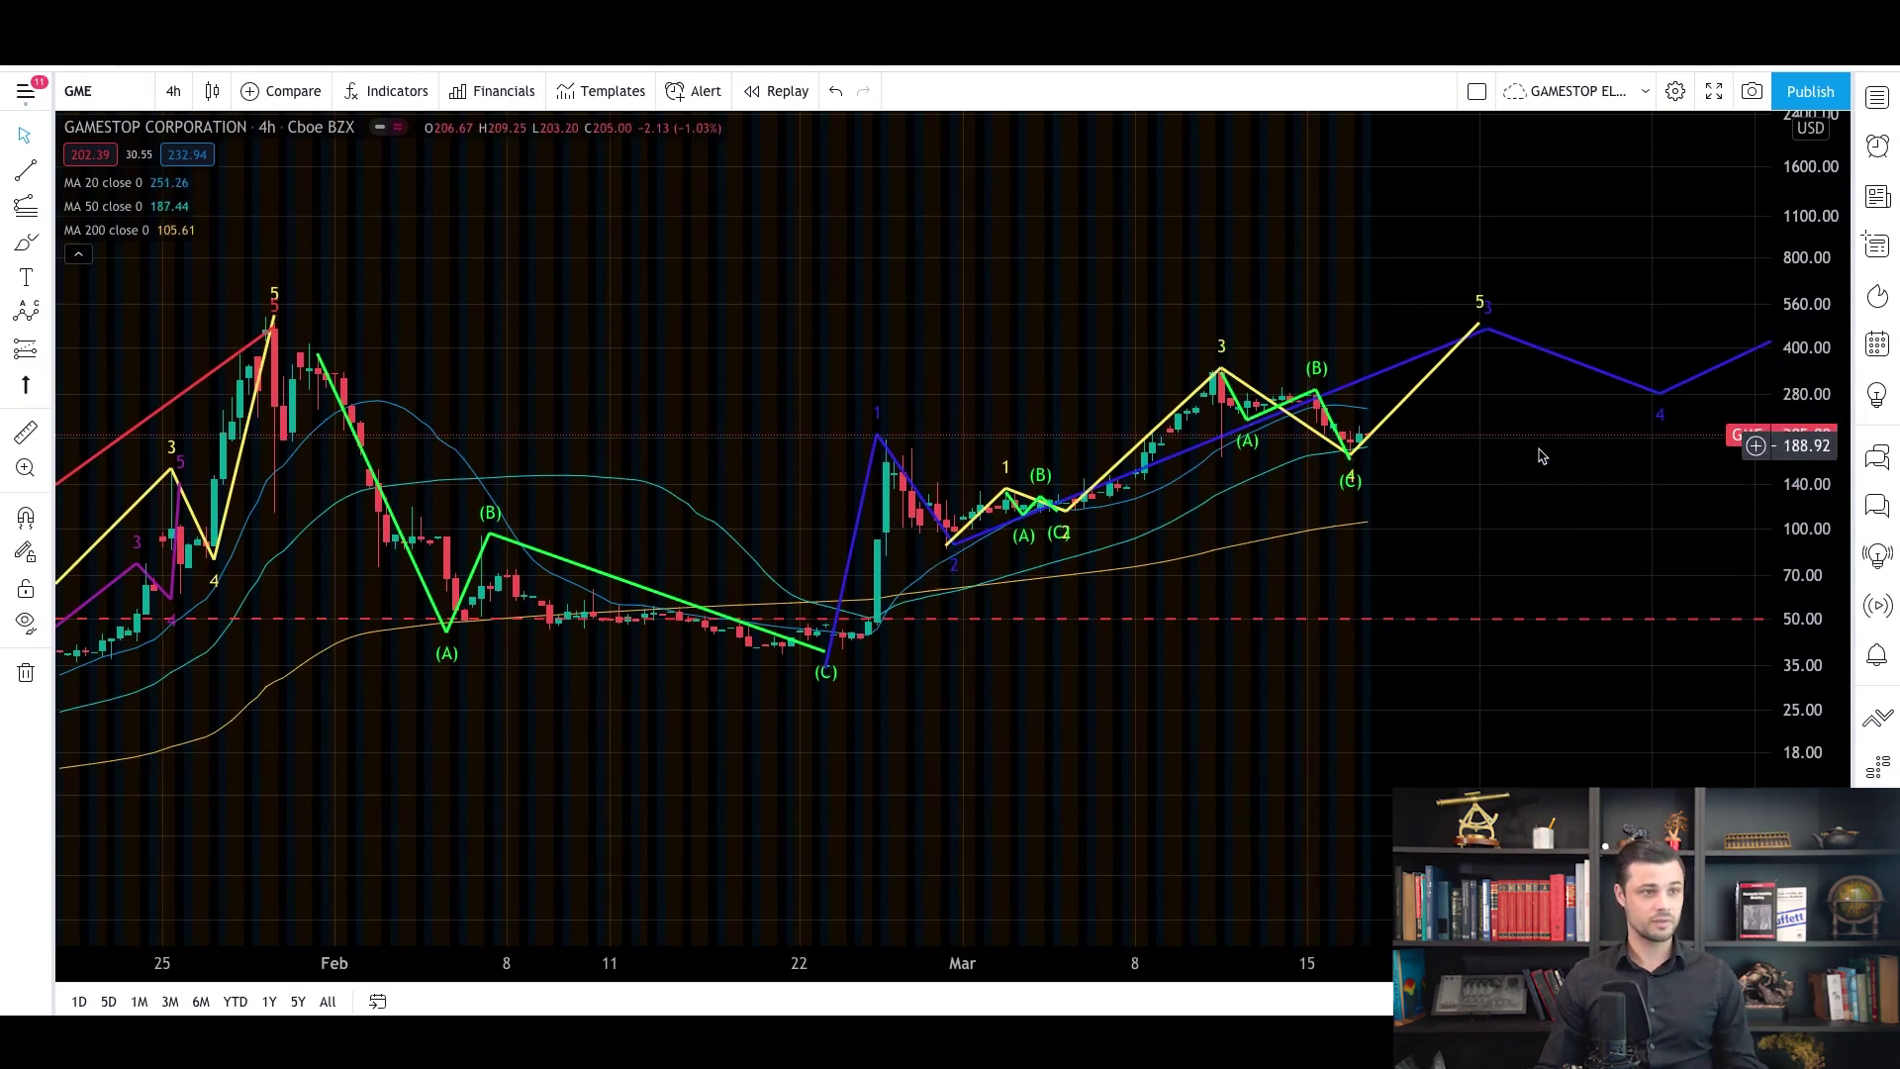
Step: Delete the yellow impulse and green ABC waves on the March rally, then rescale to November–March
left_click(1298, 438)
key("Delete")
left_click(1298, 438)
key("Delete")
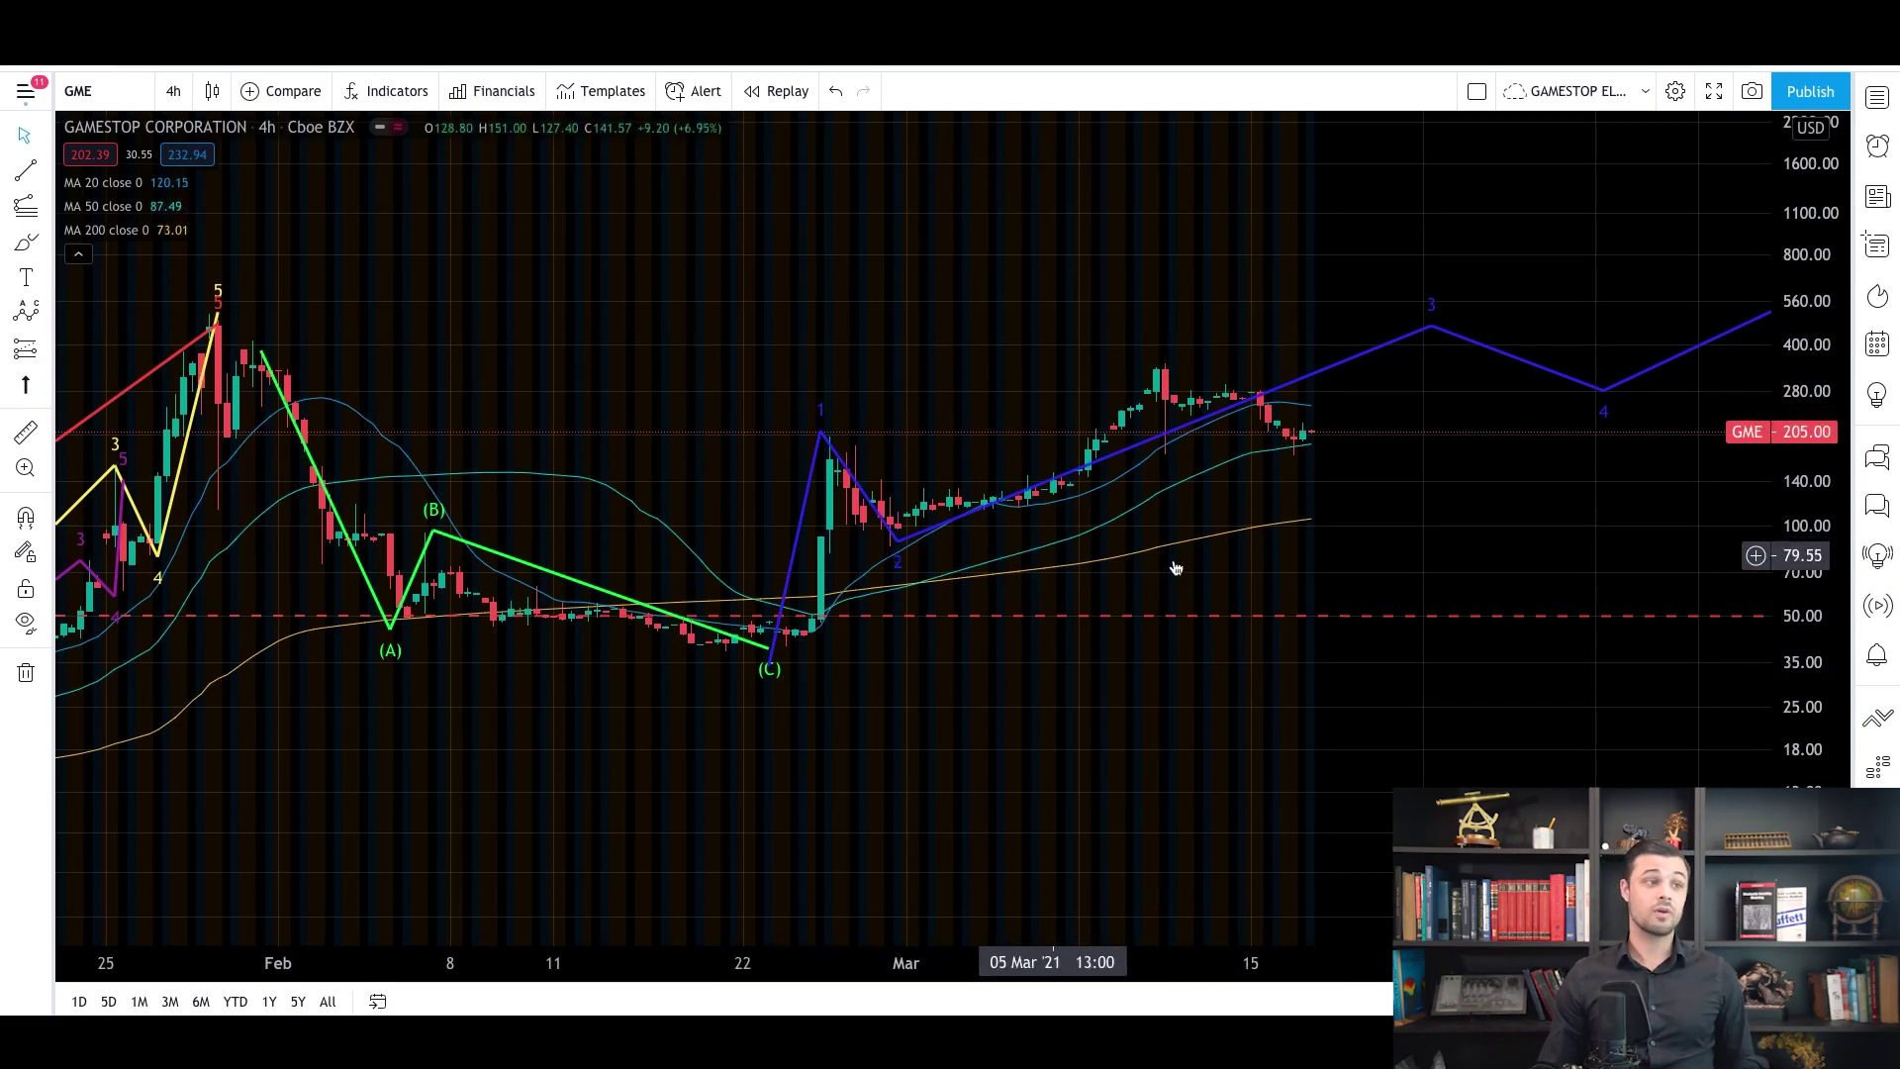
left_click_drag(1044, 963, 1287, 963)
left_click_drag(1826, 431, 1826, 455)
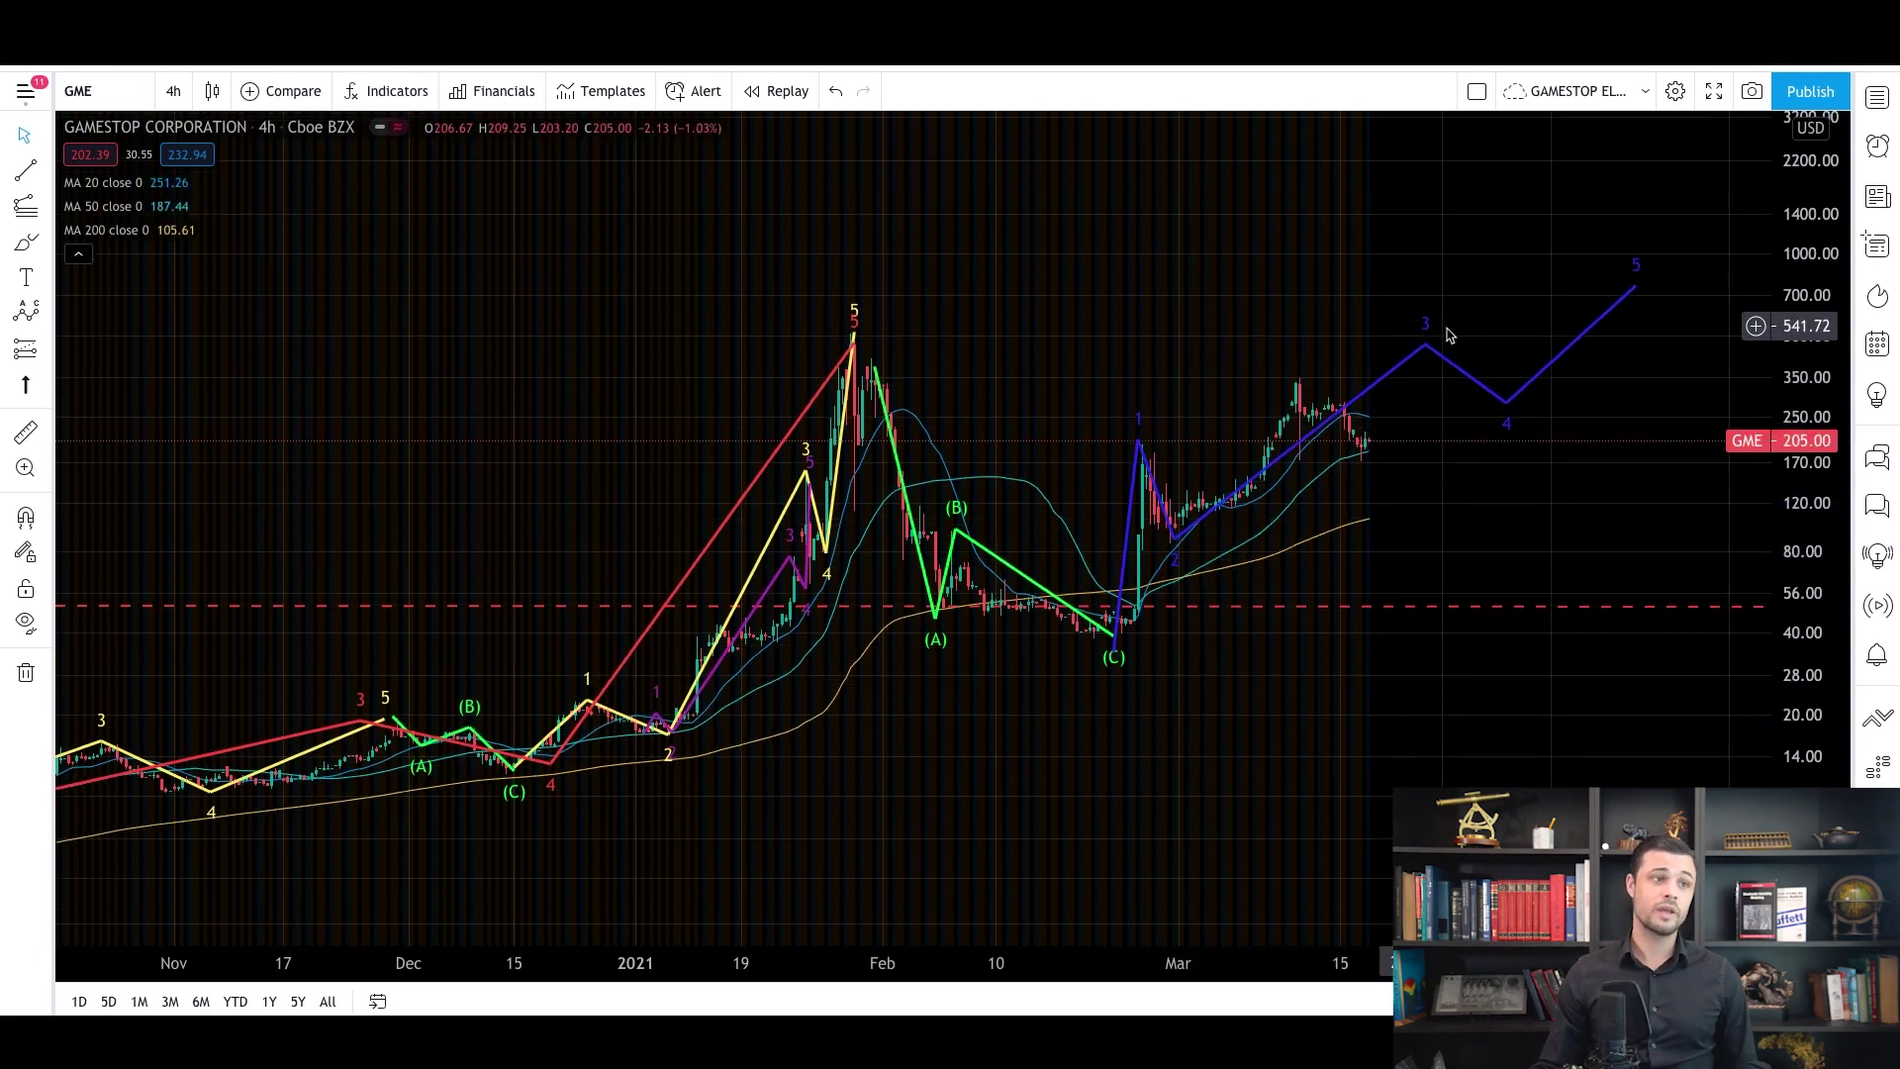
Step: Draw a yellow Elliott impulse wave 0–5 on the March rally, with wave 5 near 560
left_click(45, 317)
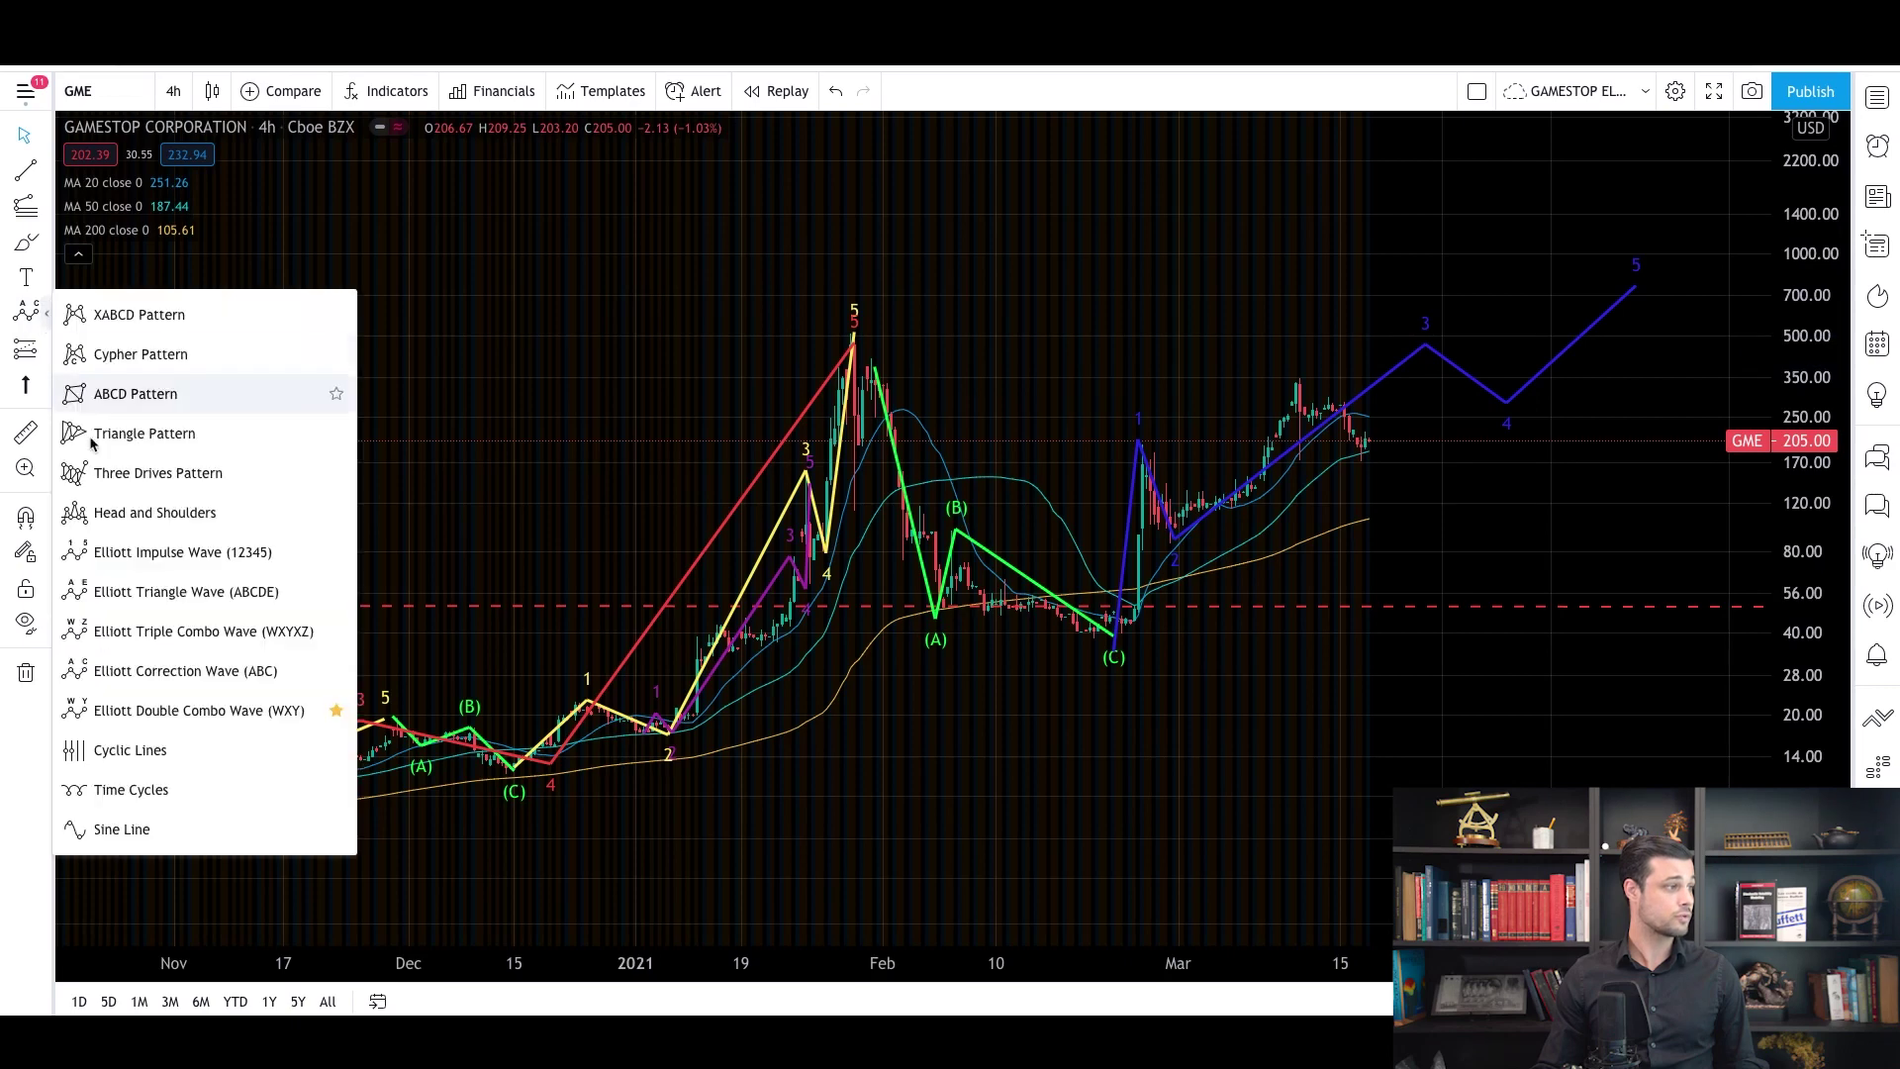
left_click(148, 670)
left_click(1178, 532)
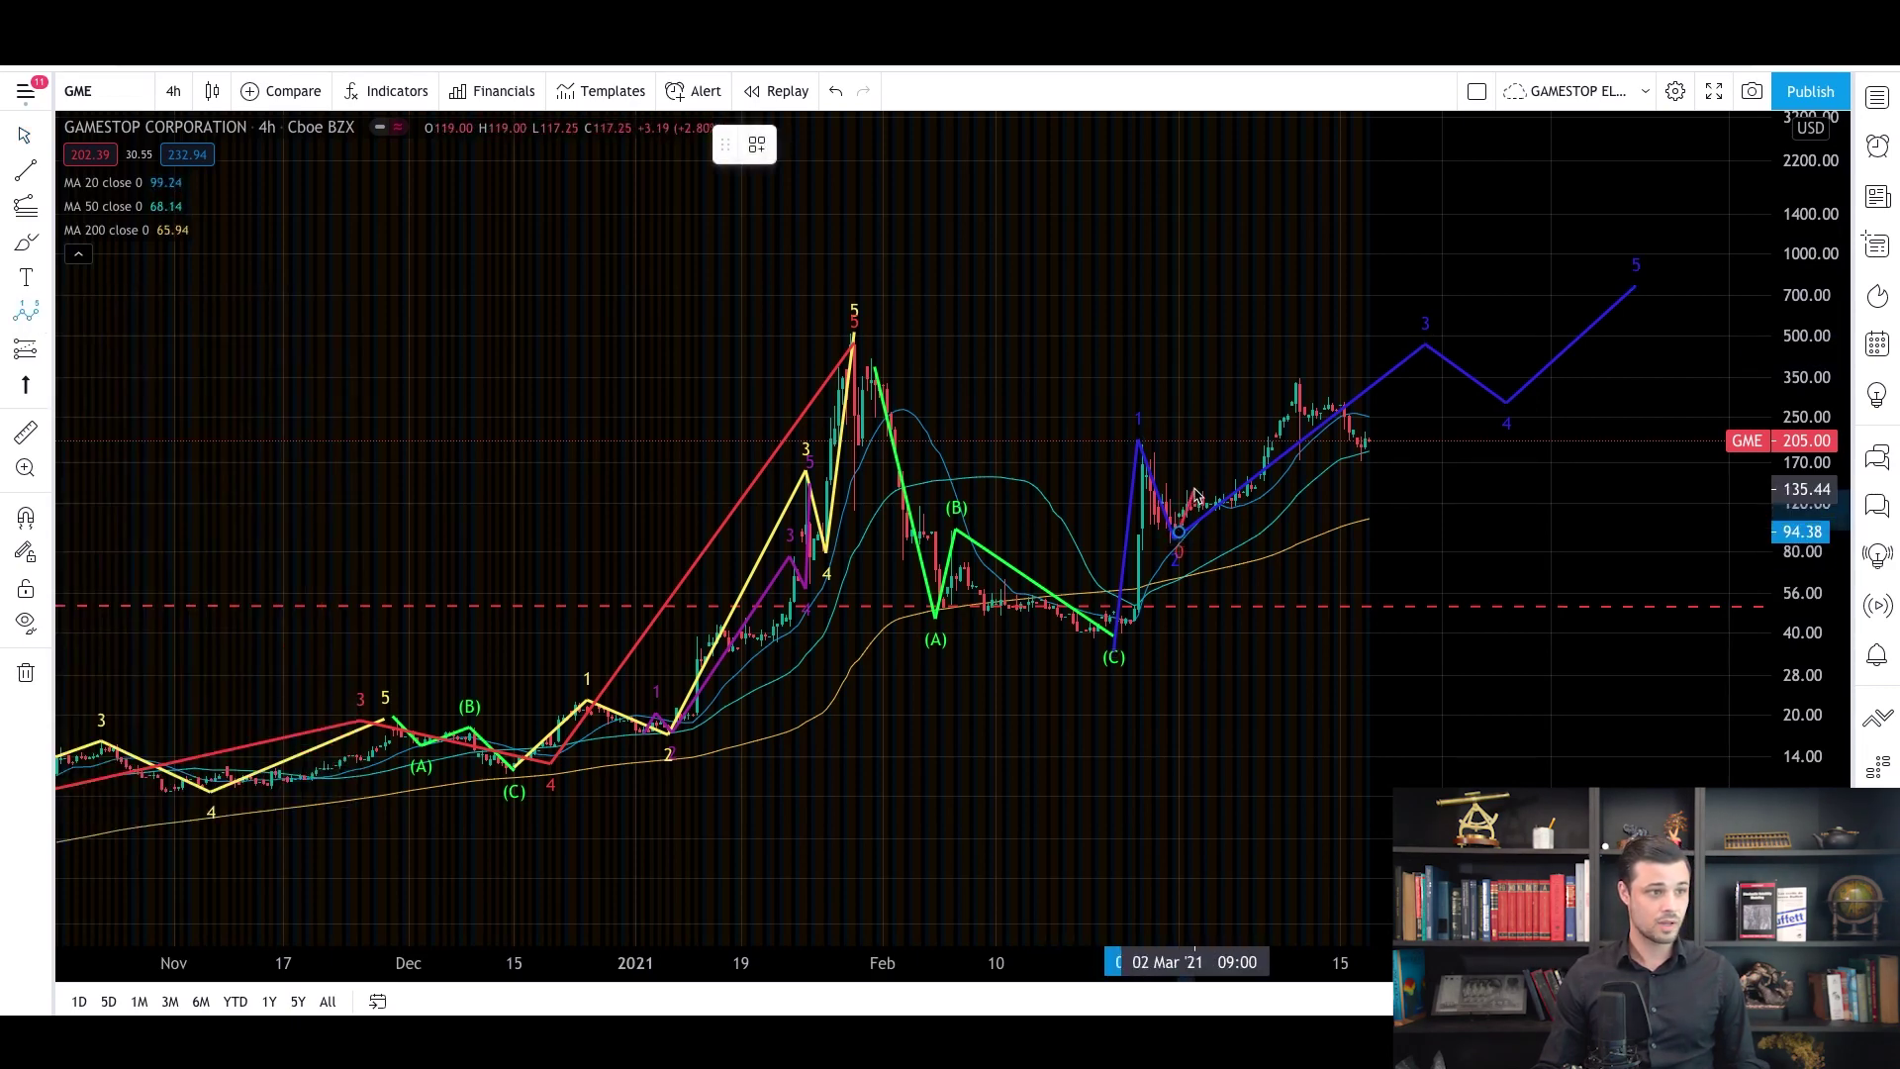
left_click(1195, 490)
left_click(1231, 513)
left_click(1304, 371)
left_click(1373, 447)
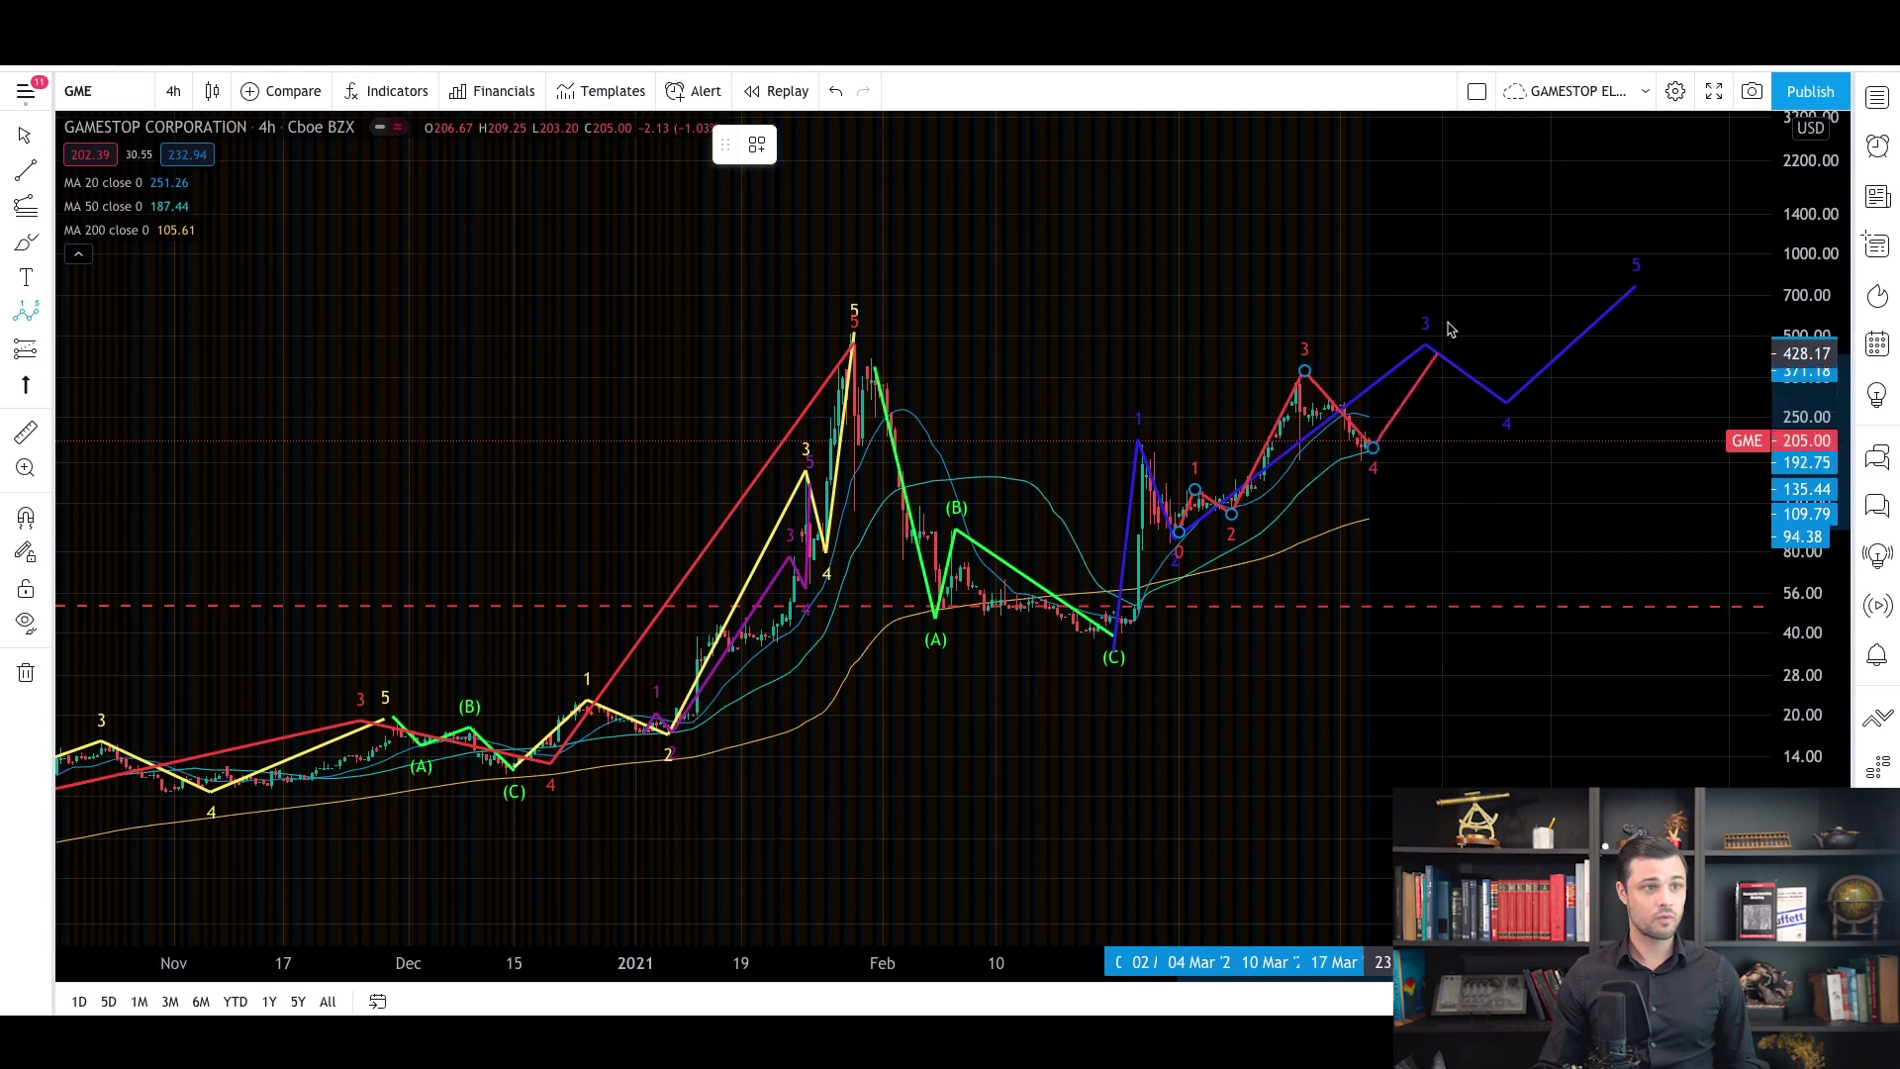
left_click(1446, 322)
left_click(794, 144)
left_click(840, 211)
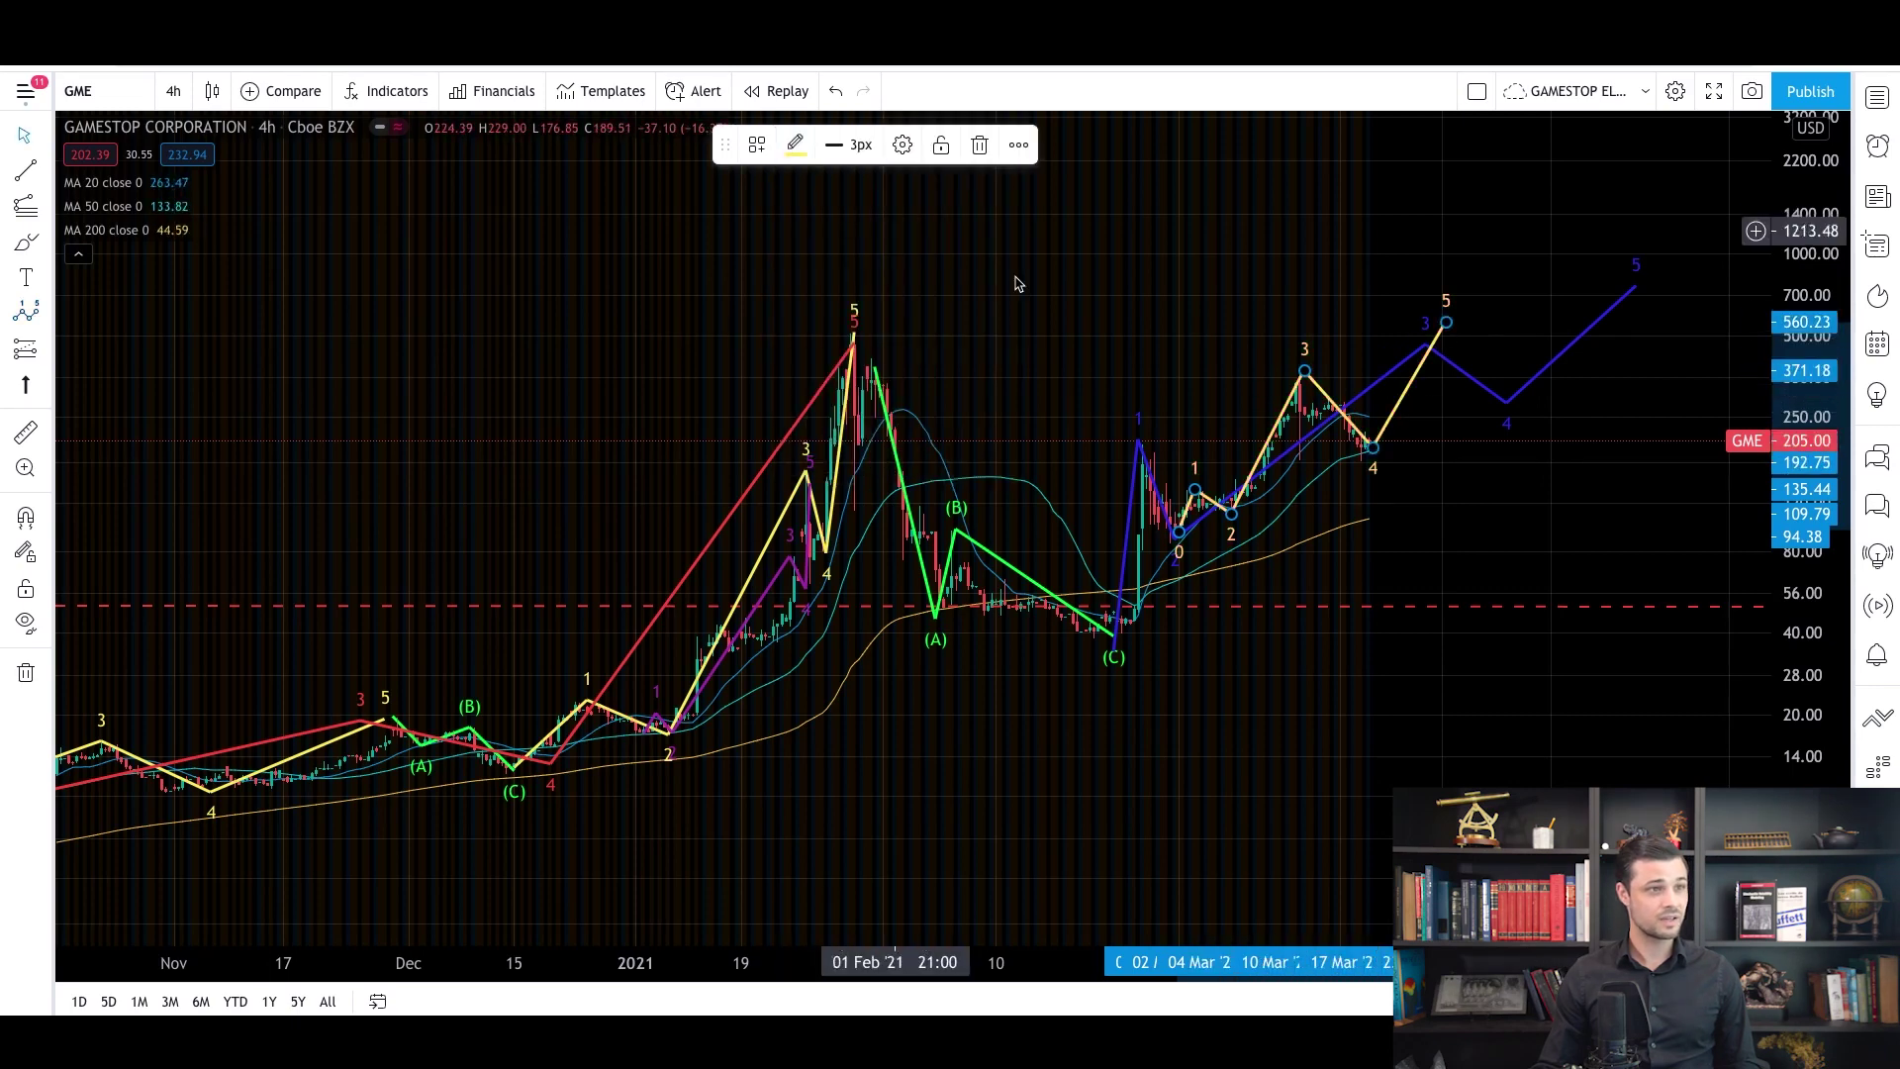
left_click(1258, 546)
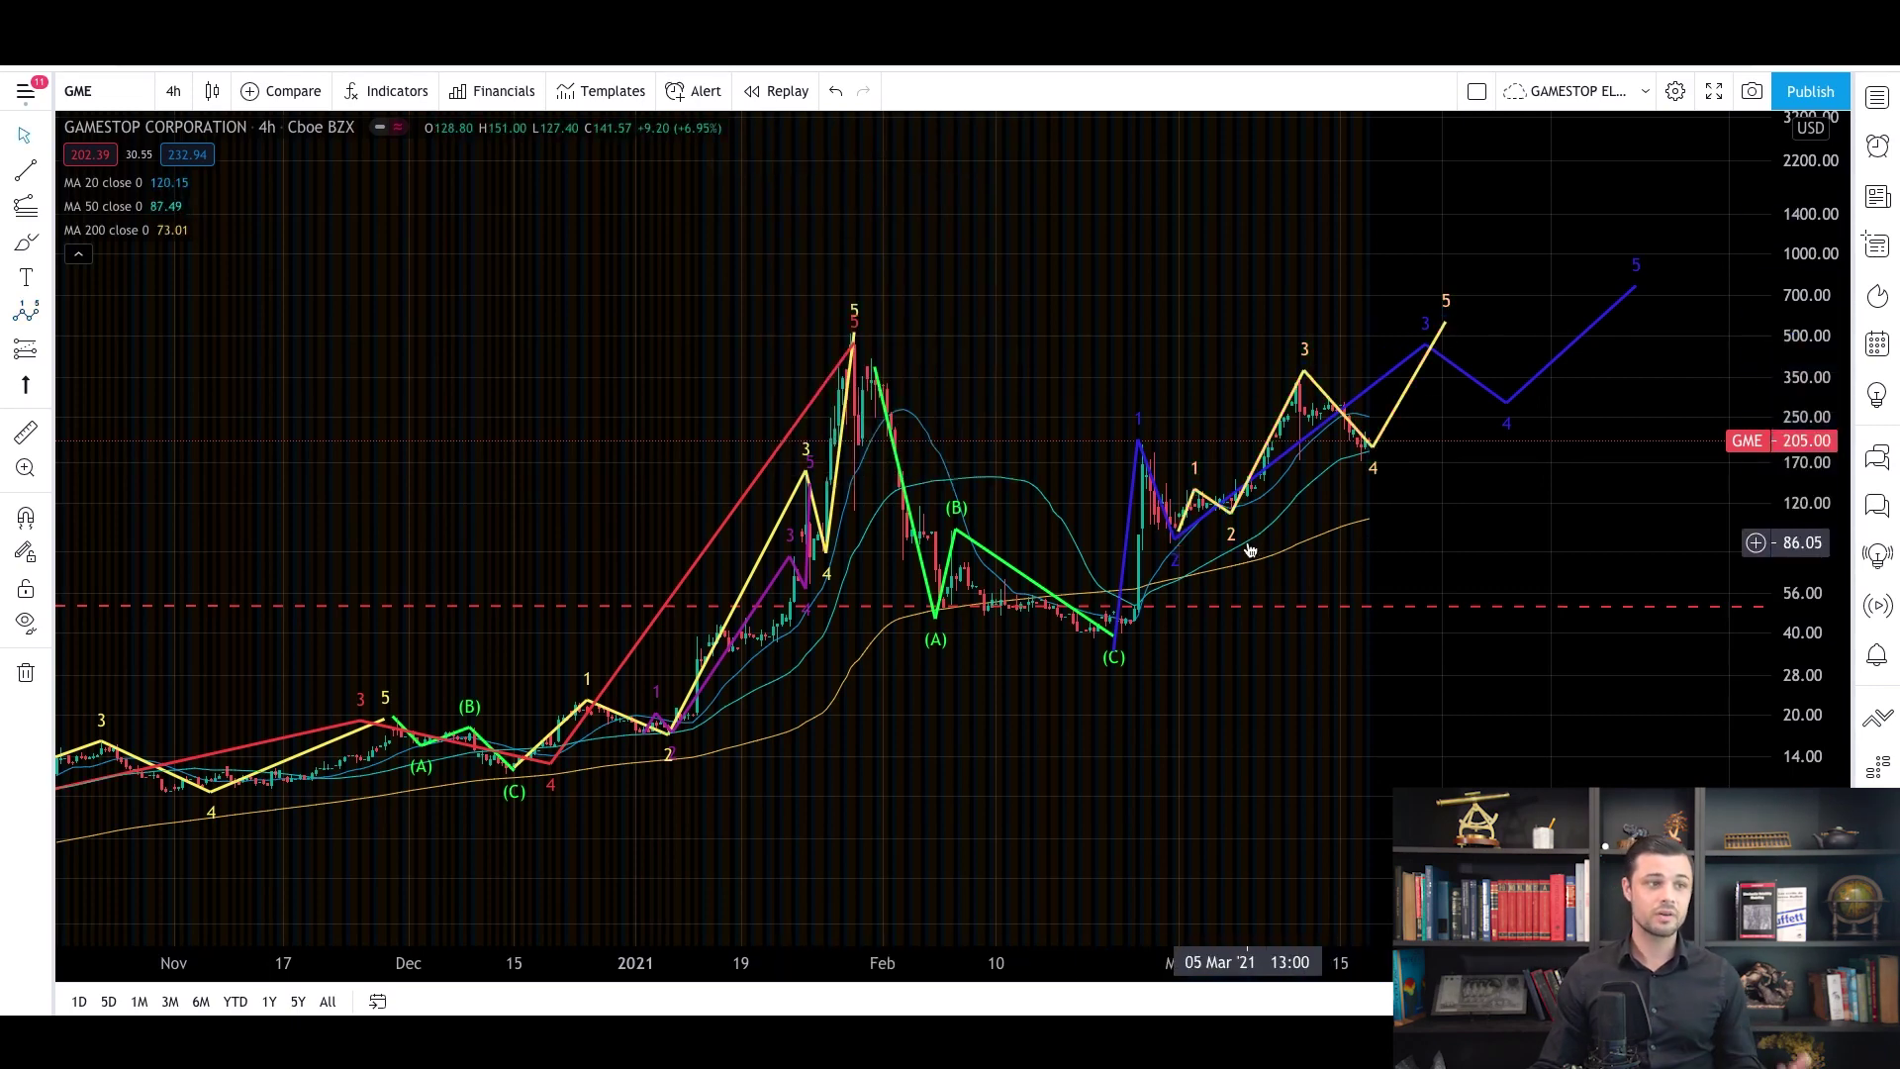
Step: Add a horizontal line at 175.74
left_click(46, 171)
left_click(109, 307)
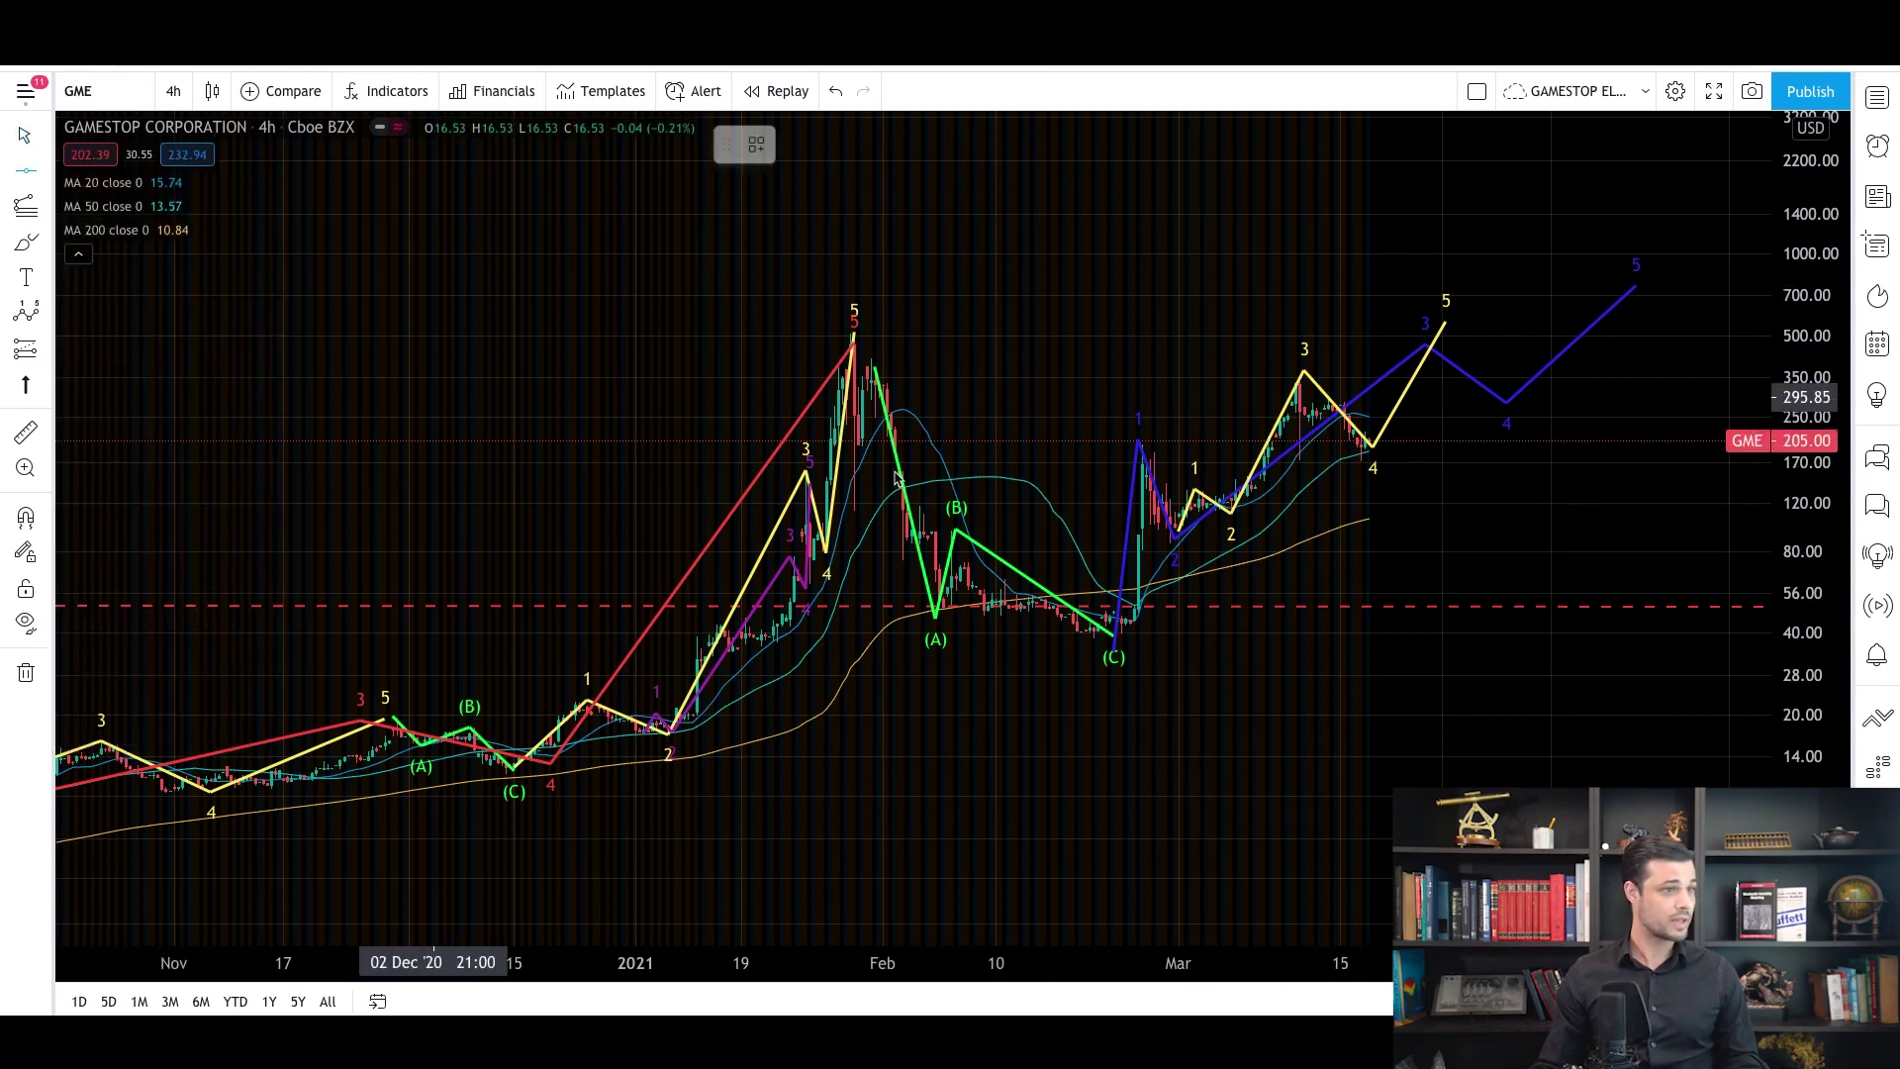
left_click(1152, 458)
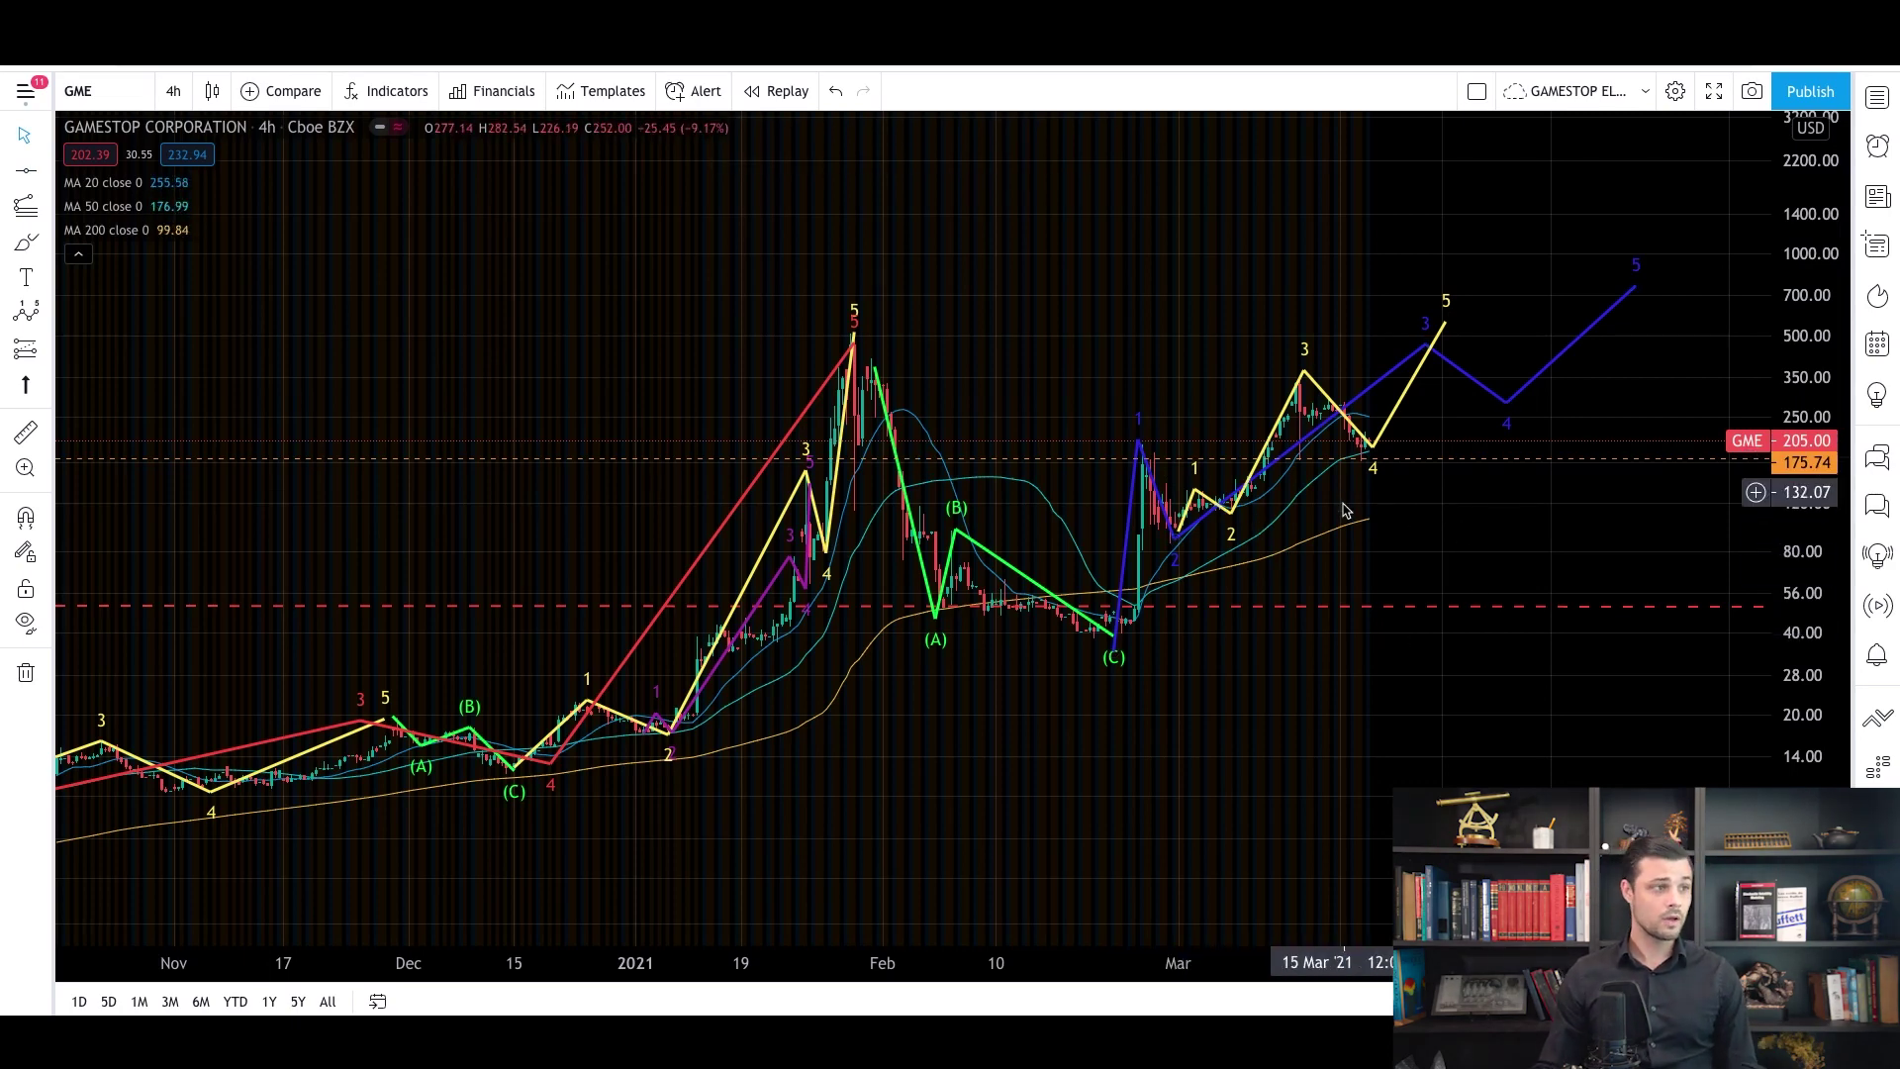
Step: Lower the yellow wave's point 4 to 178.72 and raise the blue wave's point 4 to 330
left_click(1375, 452)
left_click_drag(1375, 453, 1376, 462)
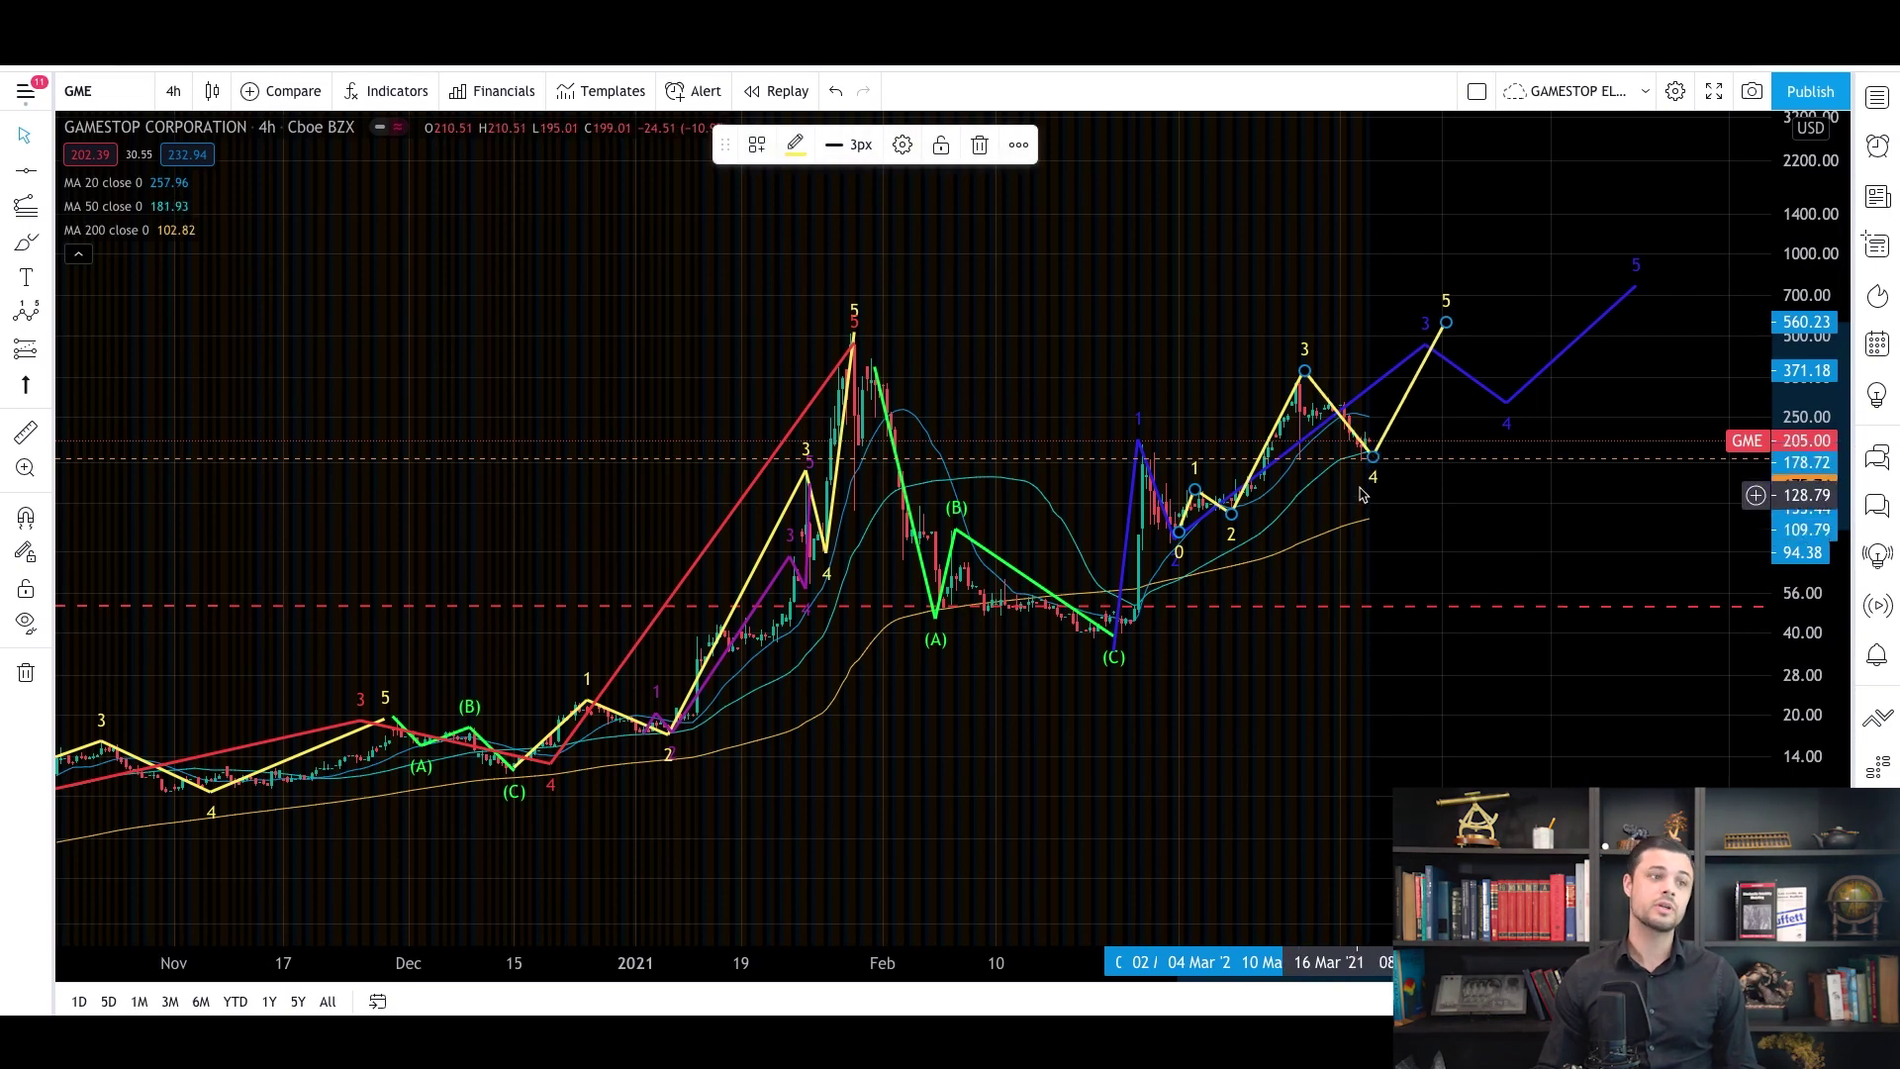
left_click(1434, 333)
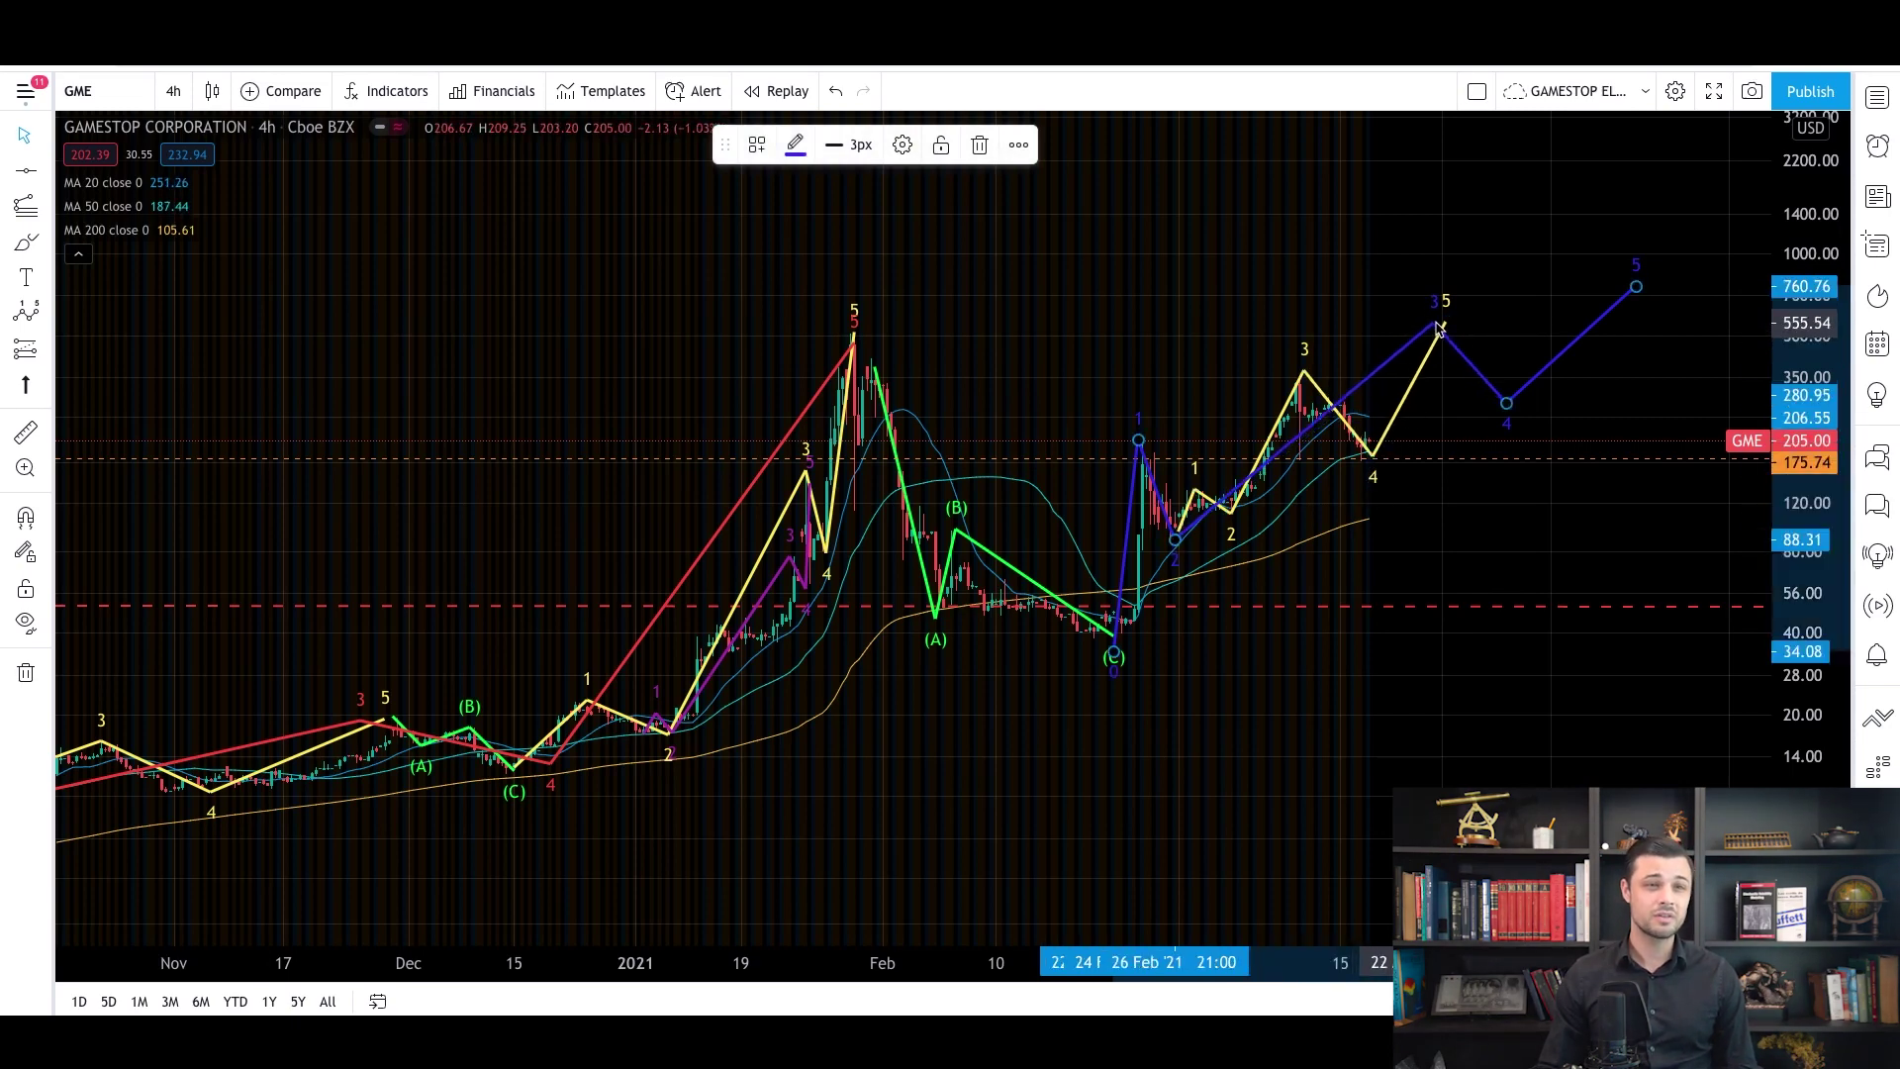
left_click(1445, 341)
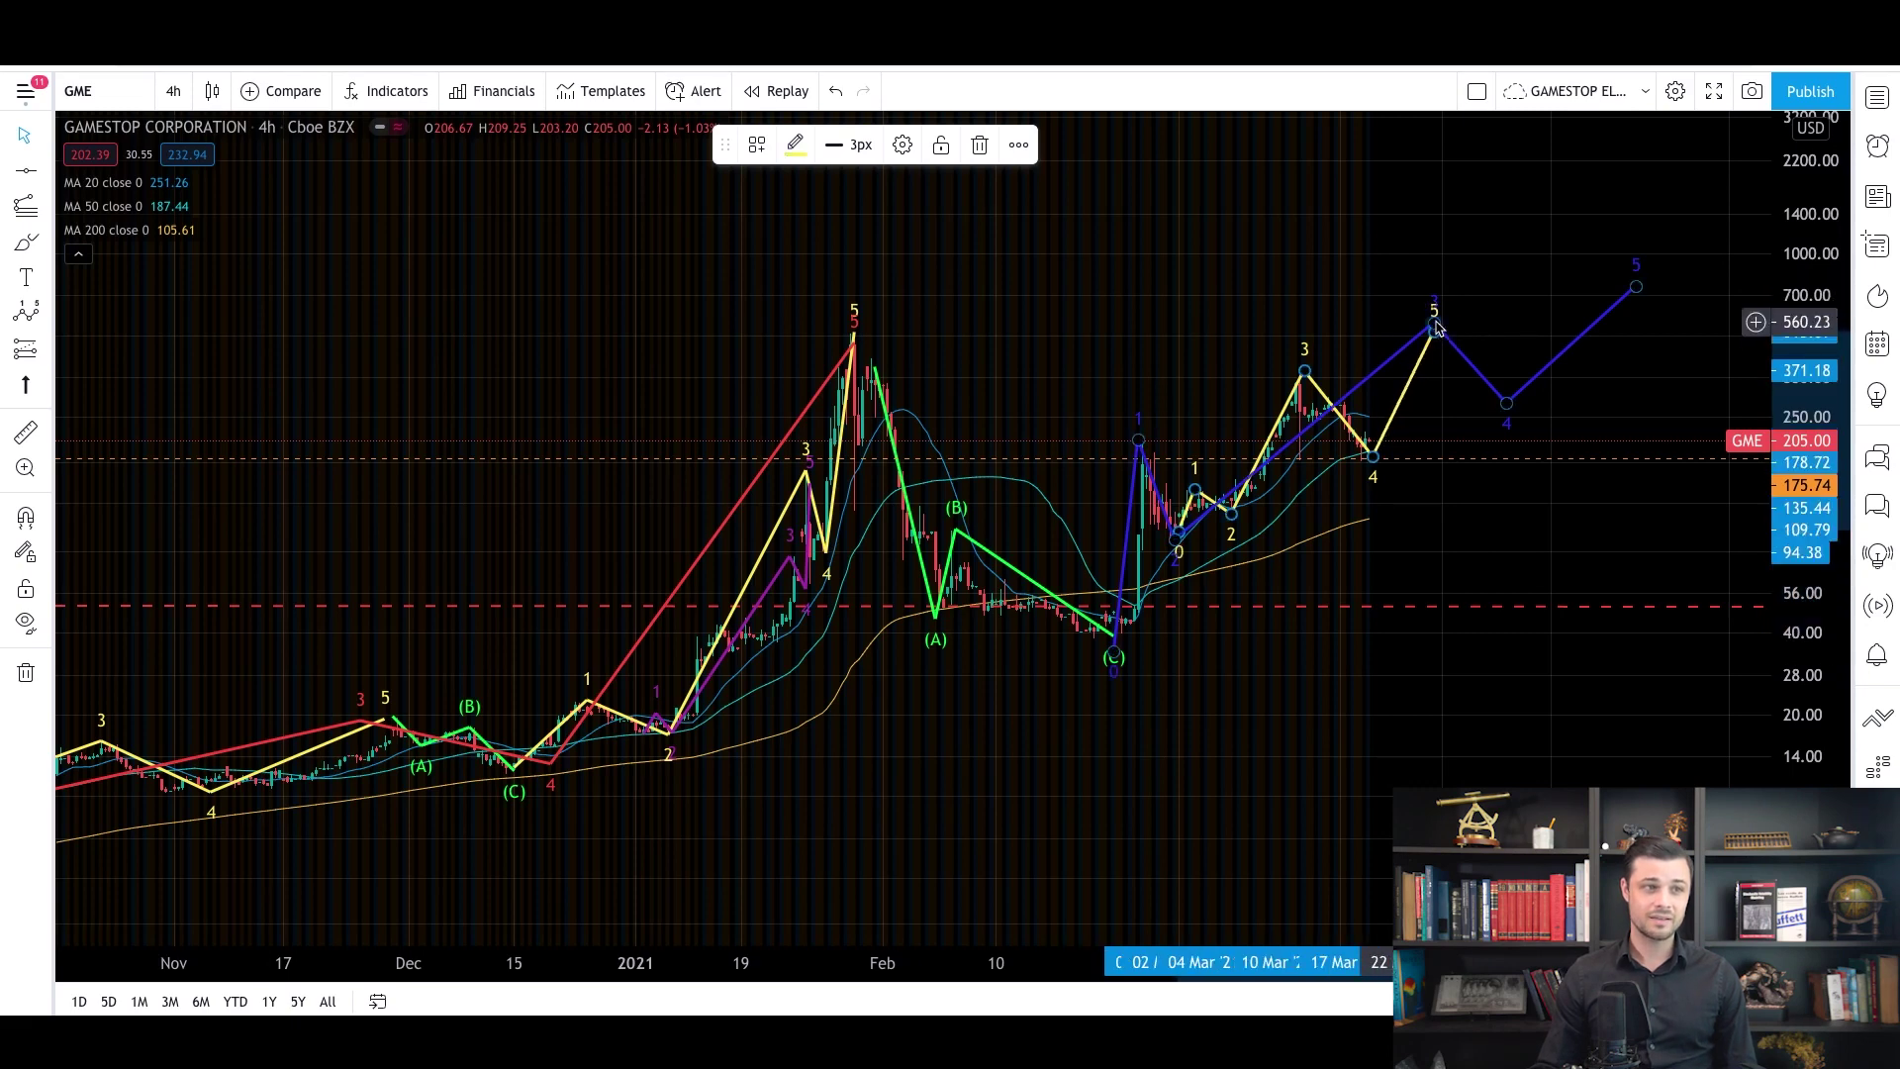
left_click(1437, 328)
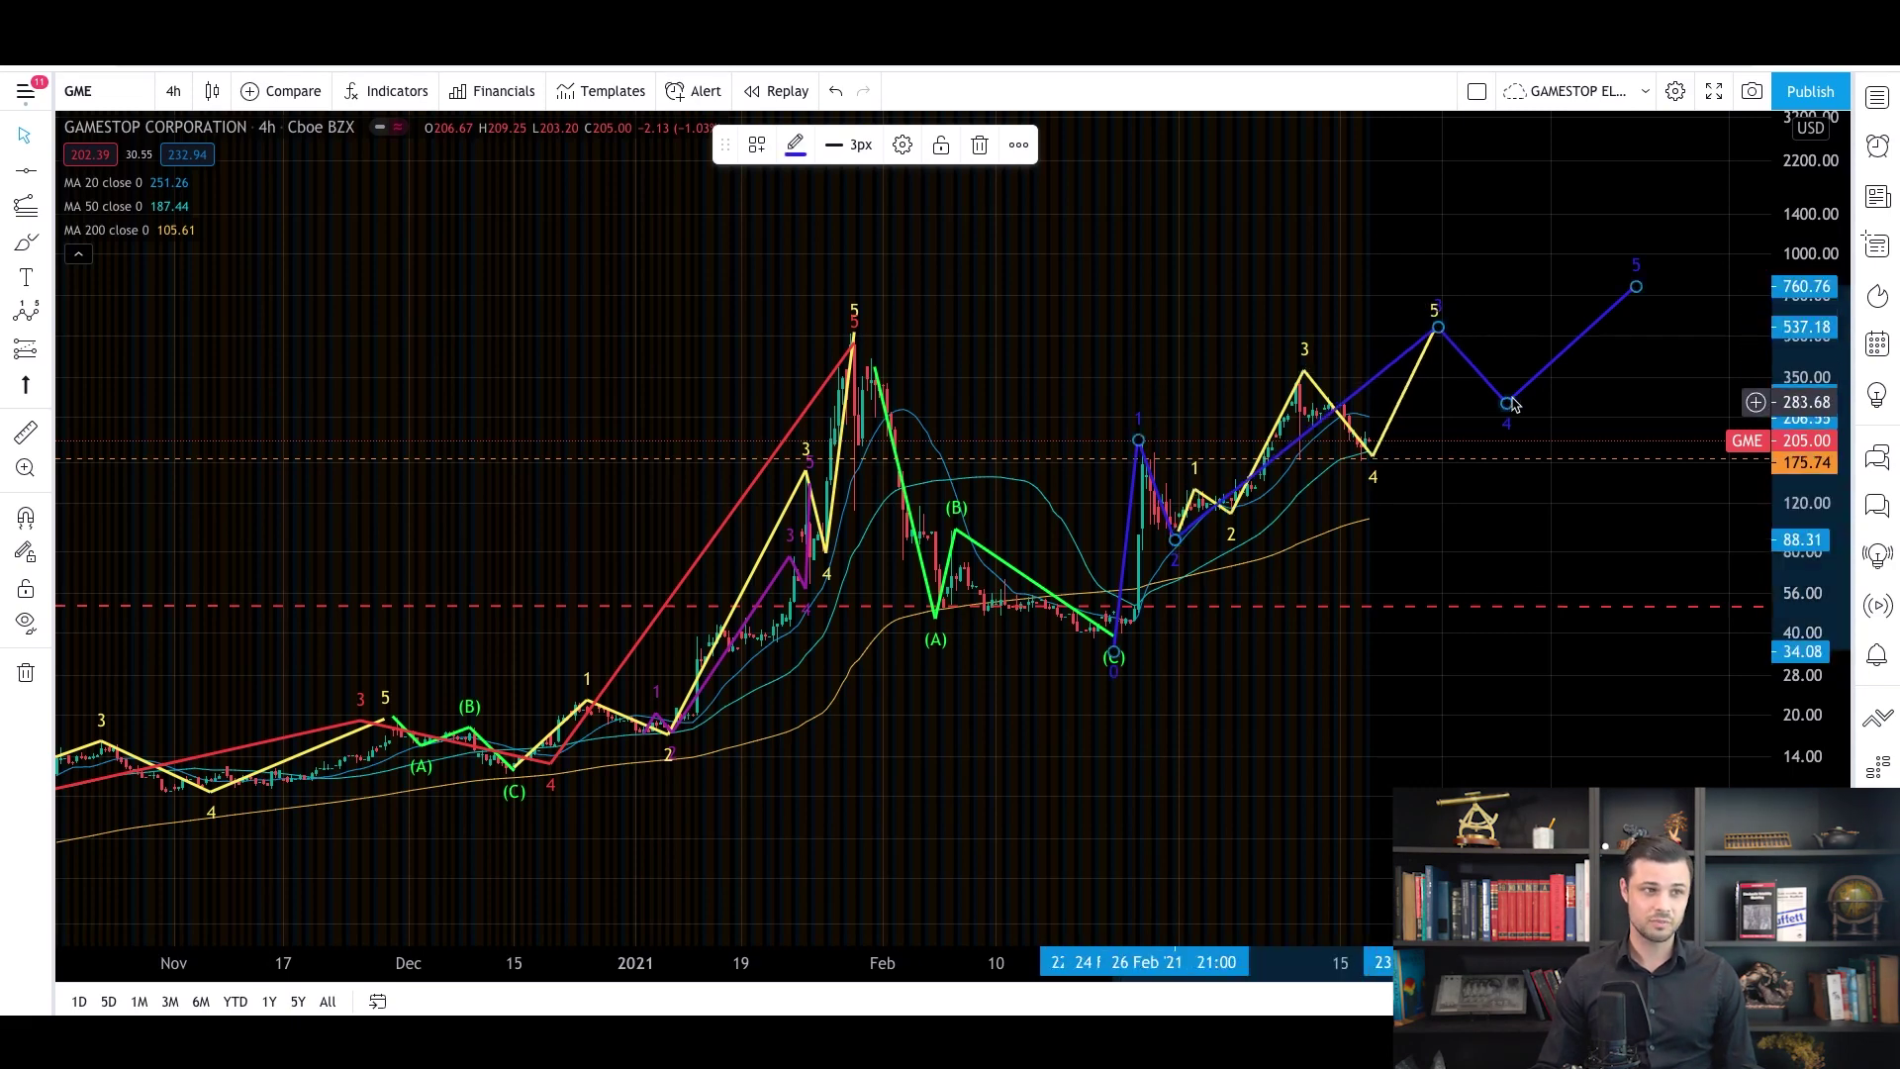
left_click_drag(1511, 404, 1519, 385)
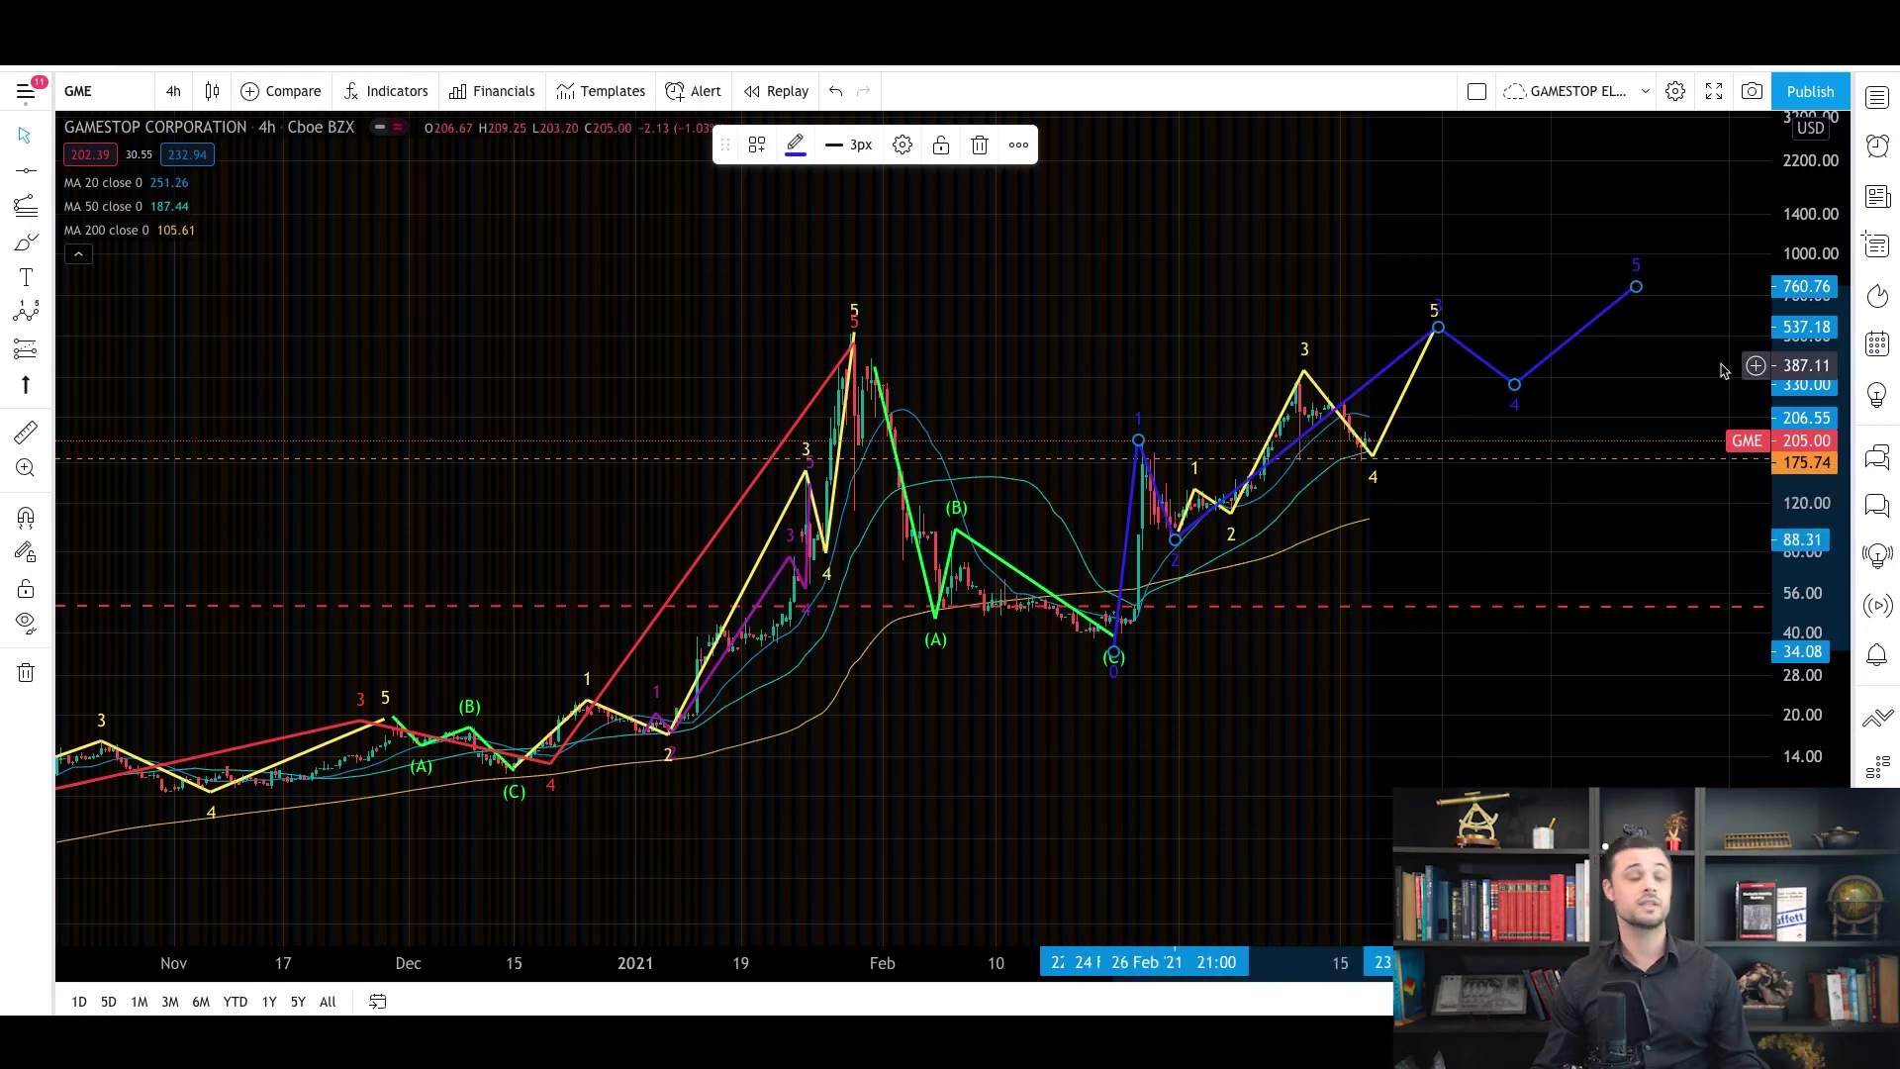
left_click_drag(1633, 518, 1641, 521)
left_click_drag(1276, 950, 1138, 979)
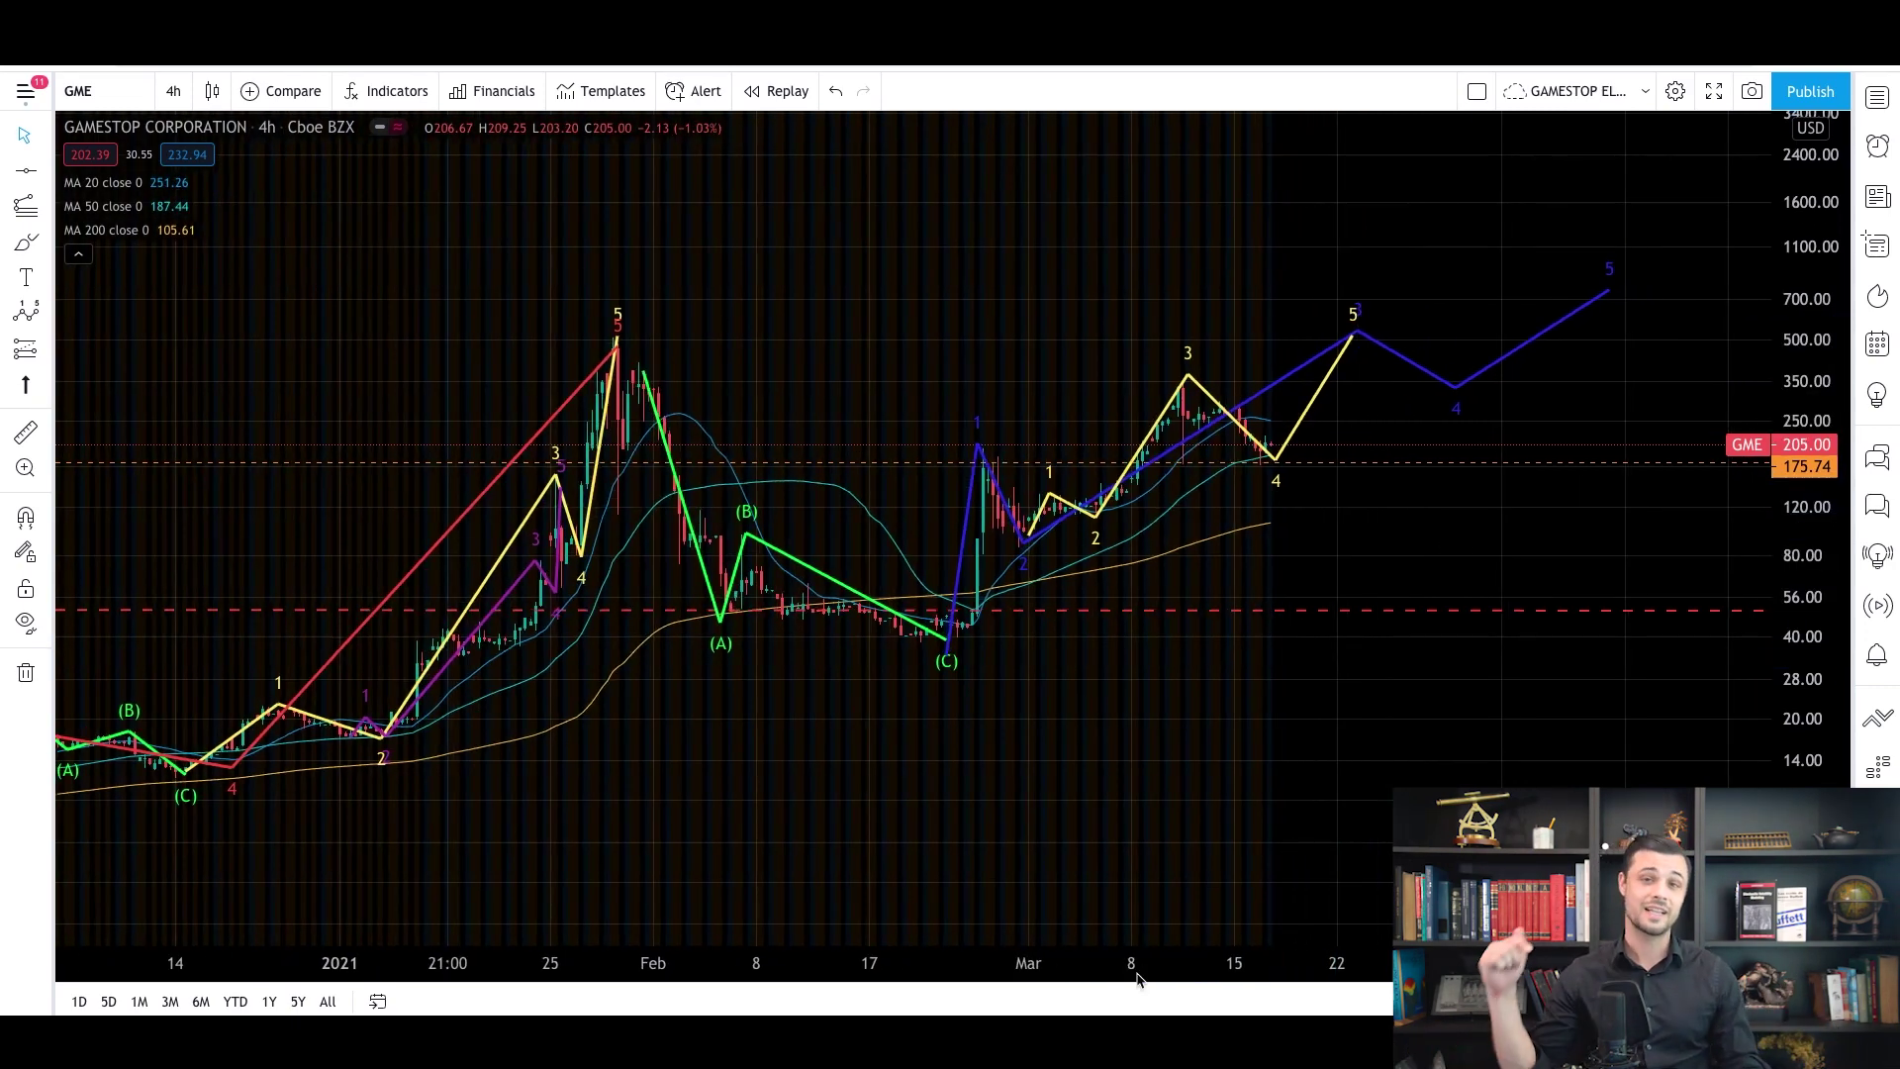
Step: Shift the blue wave's point 4 slightly earlier, near 324.50, and zoom out to show December onward
scroll(1238, 396, "up", 5)
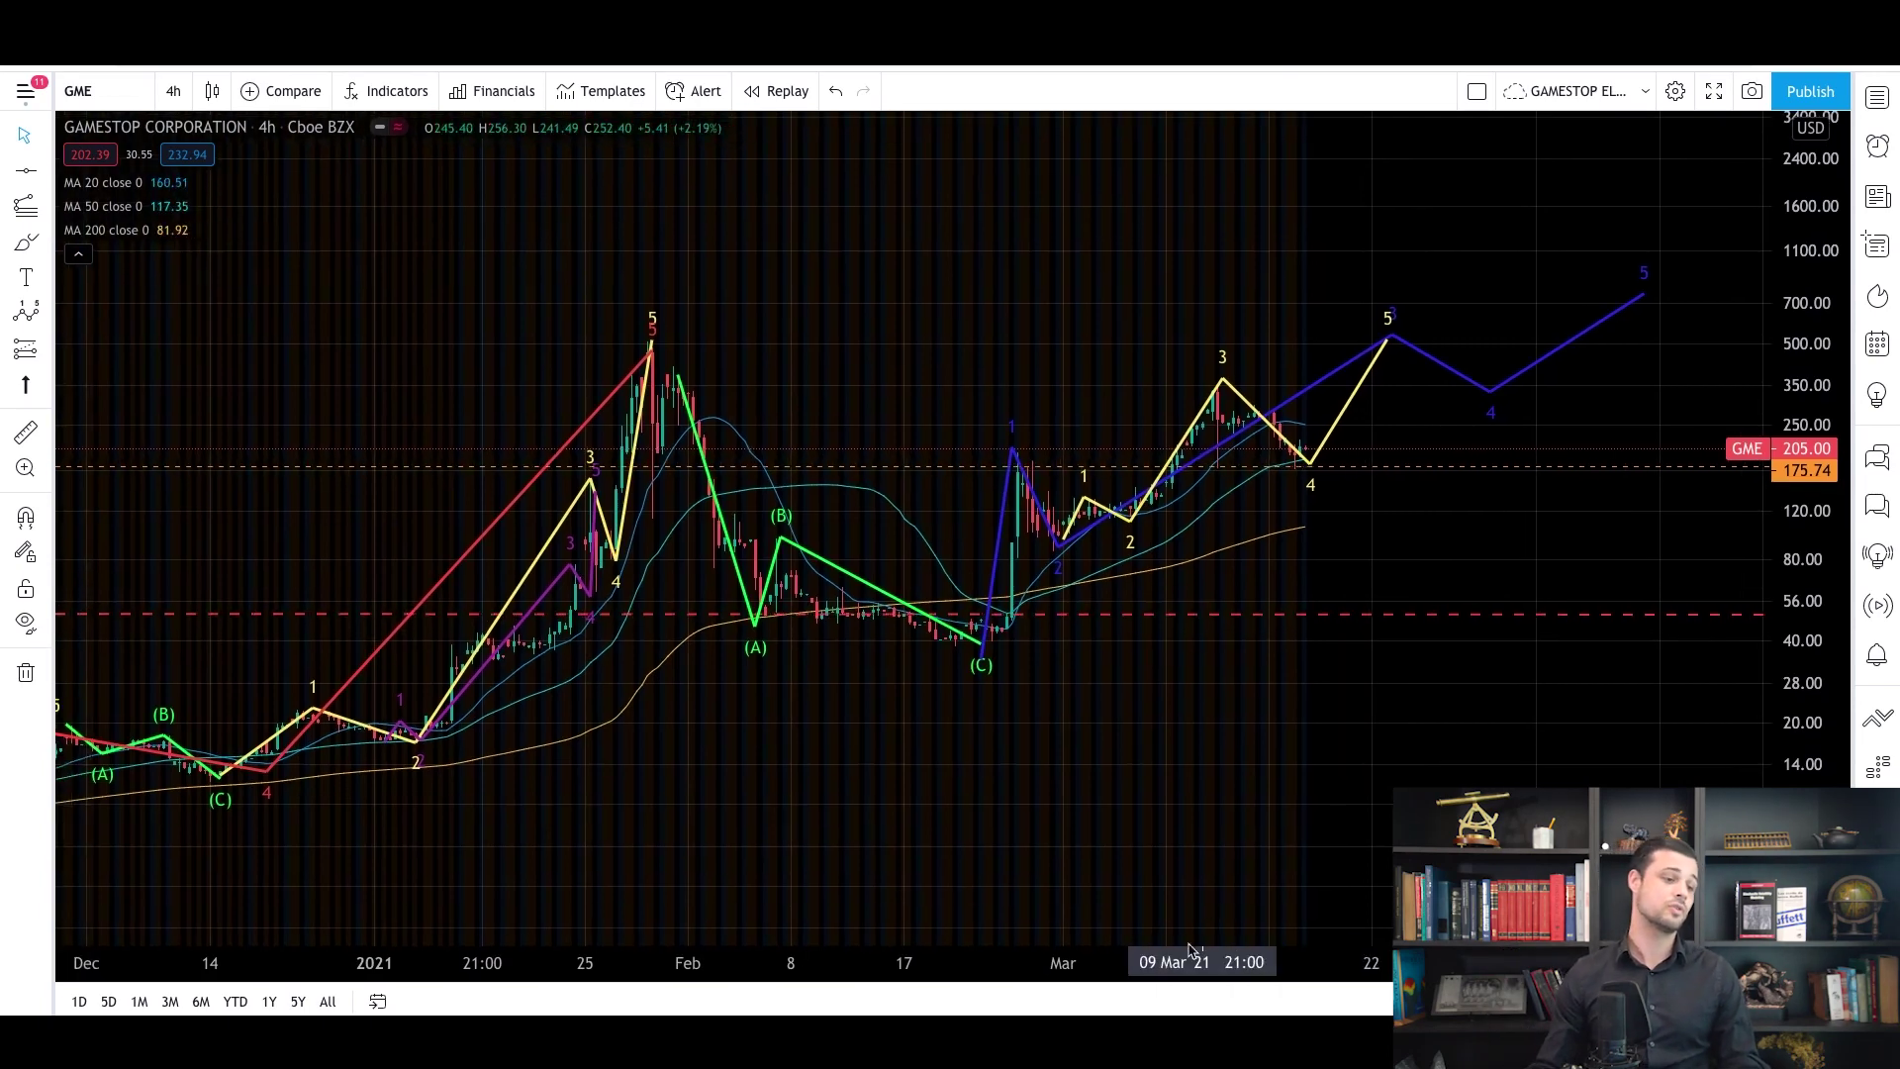
left_click(1278, 341)
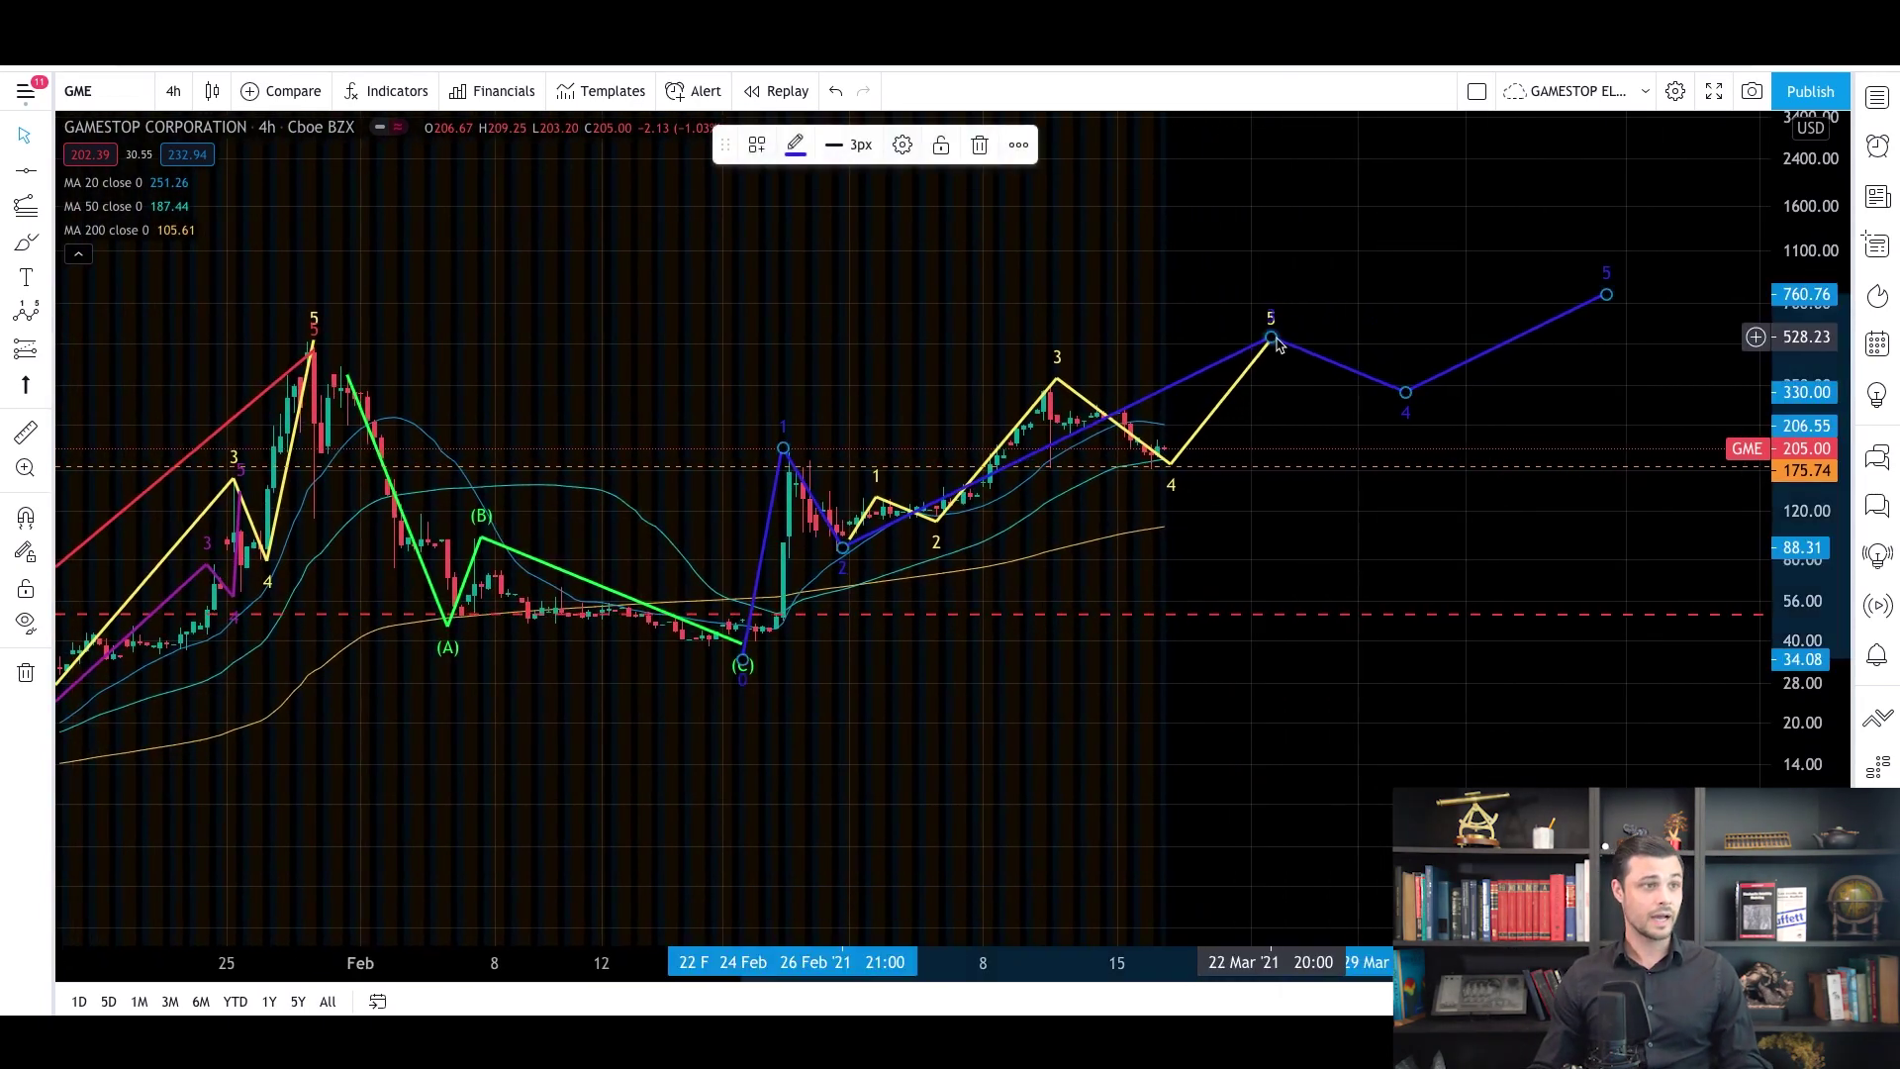
left_click(1411, 408)
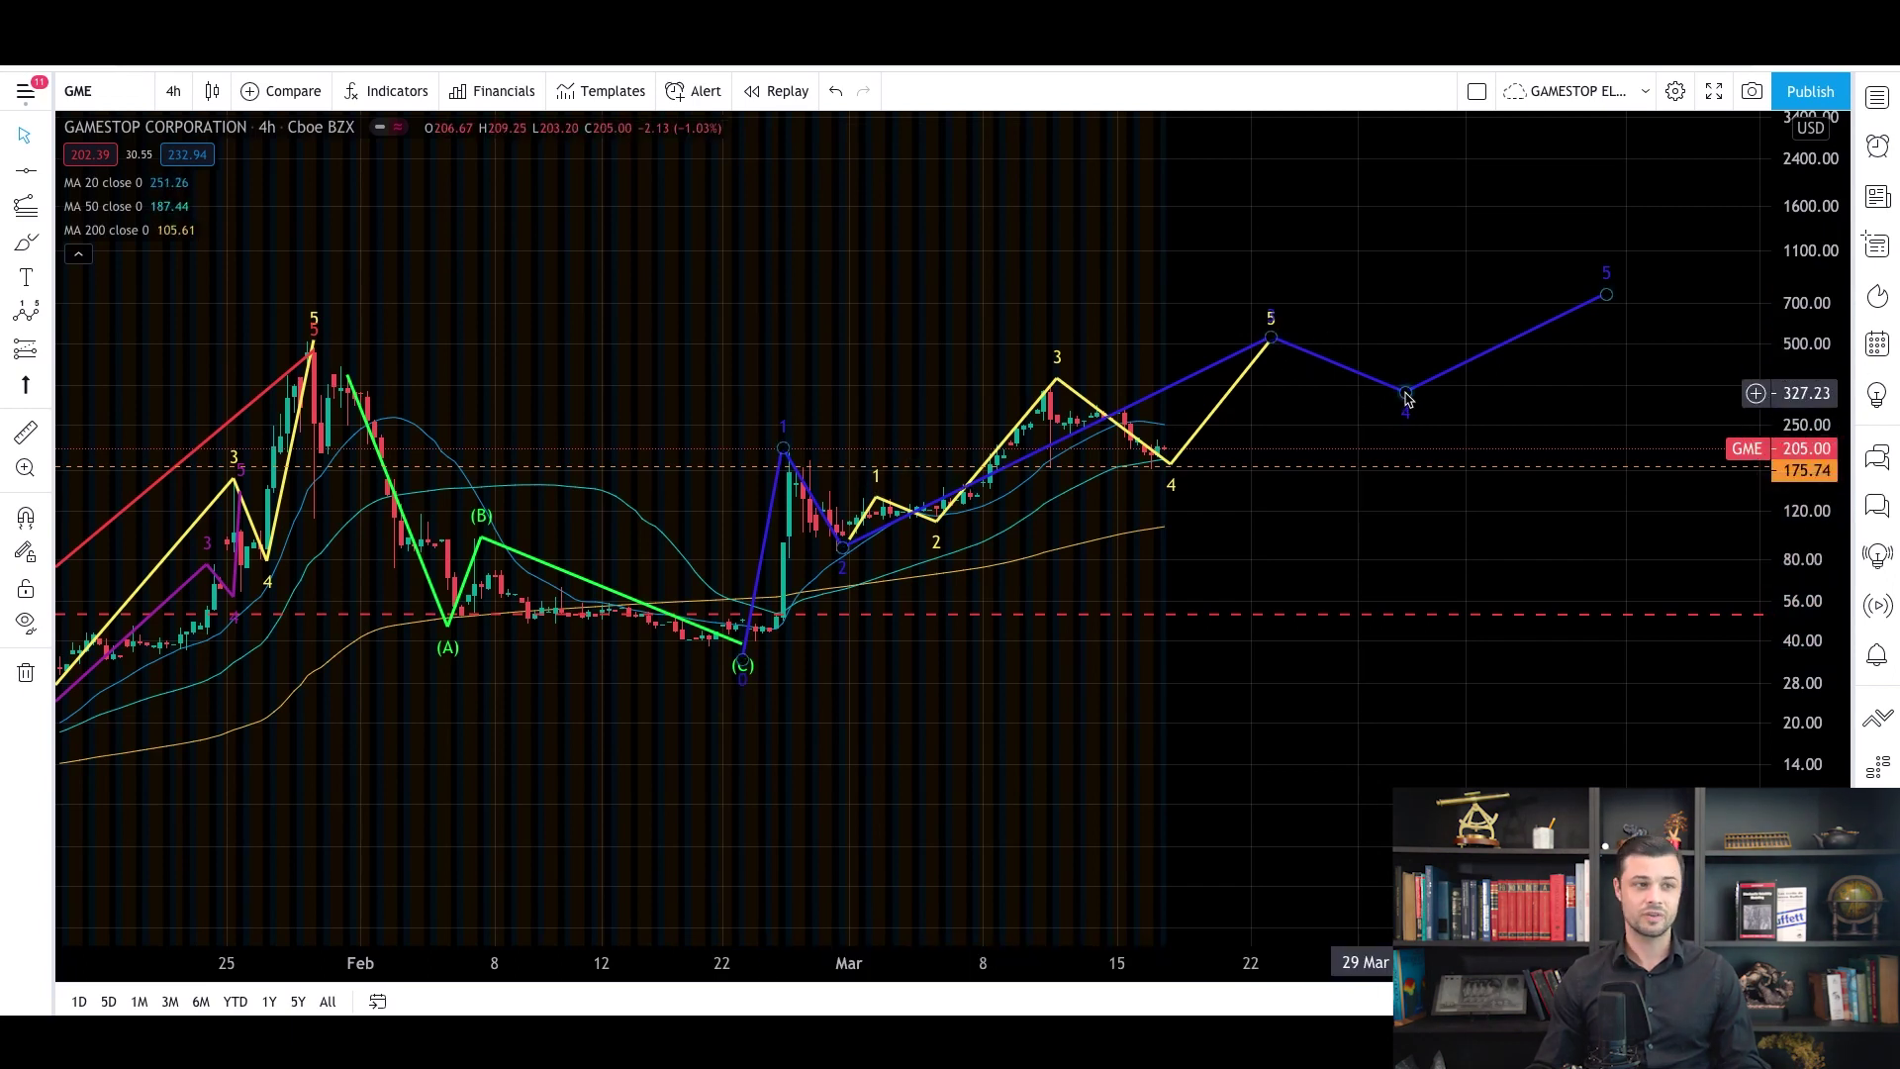
left_click_drag(1408, 397, 1396, 400)
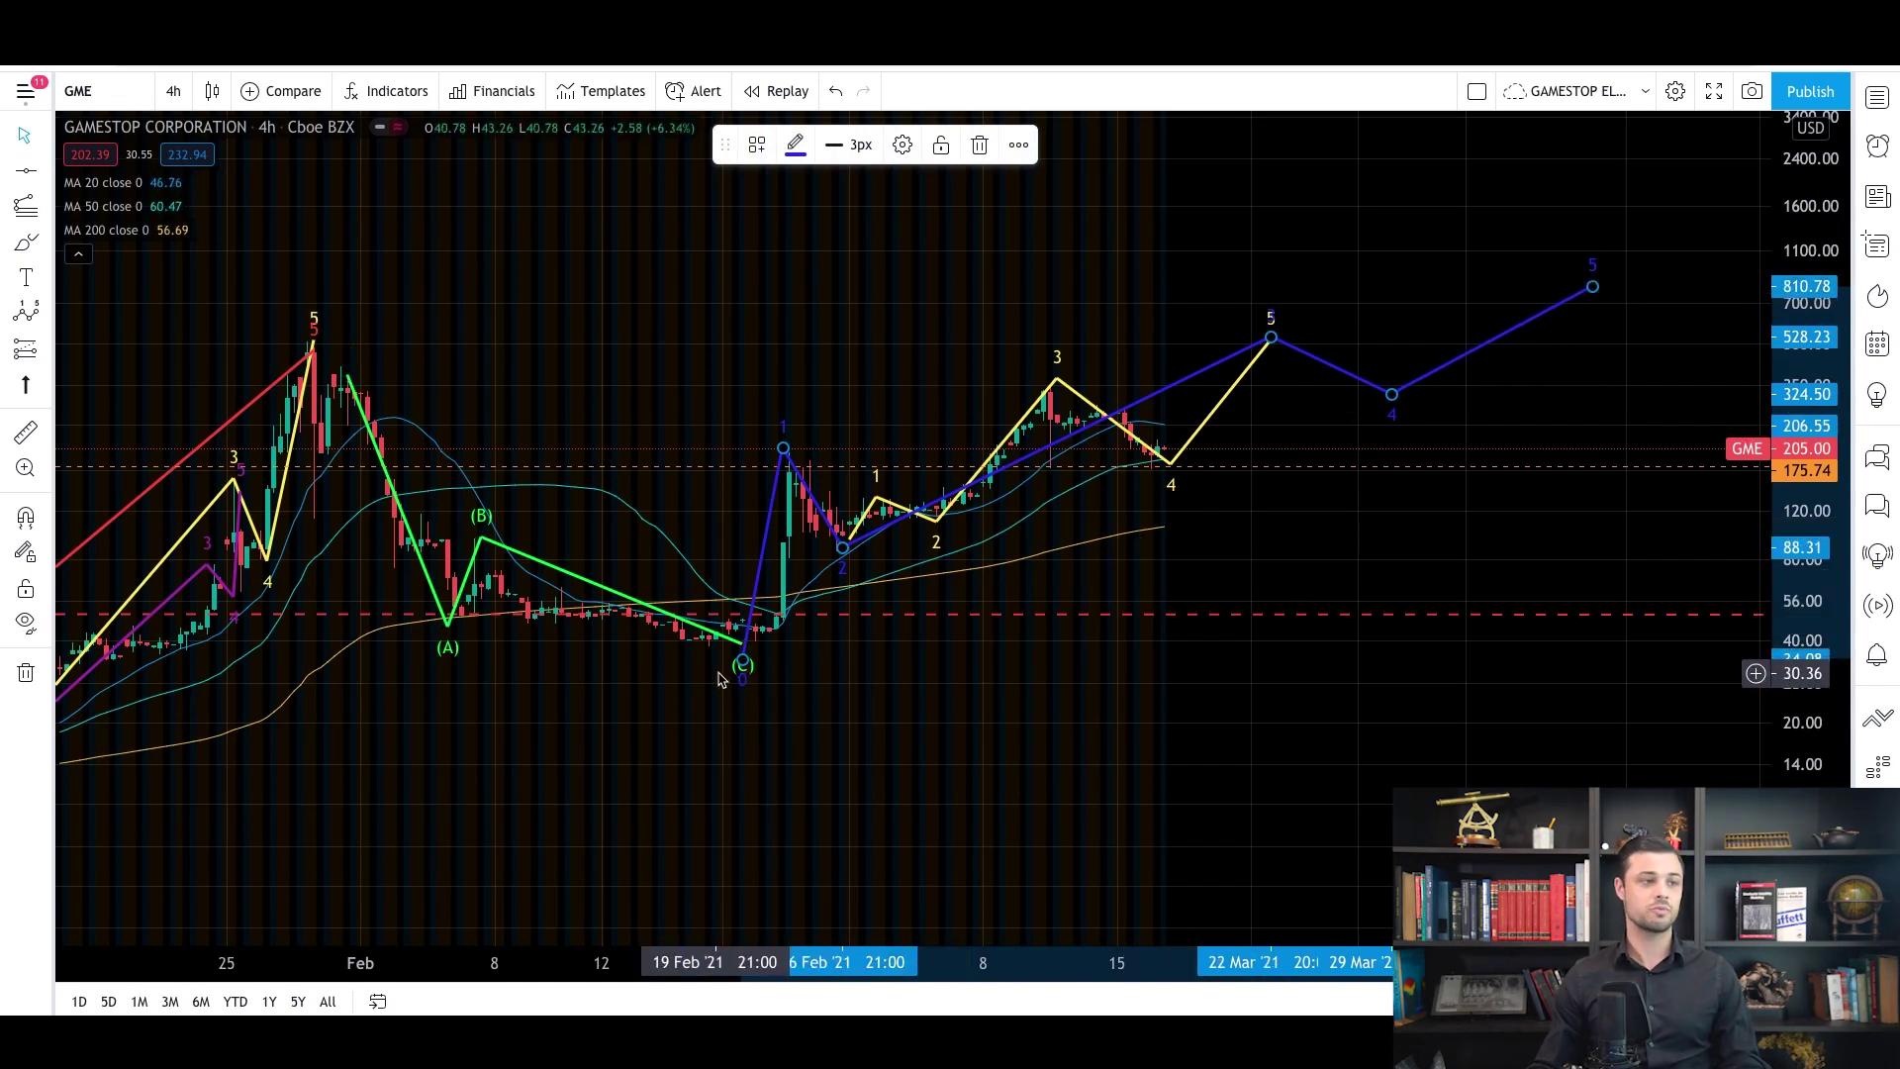
left_click_drag(1019, 975, 1178, 975)
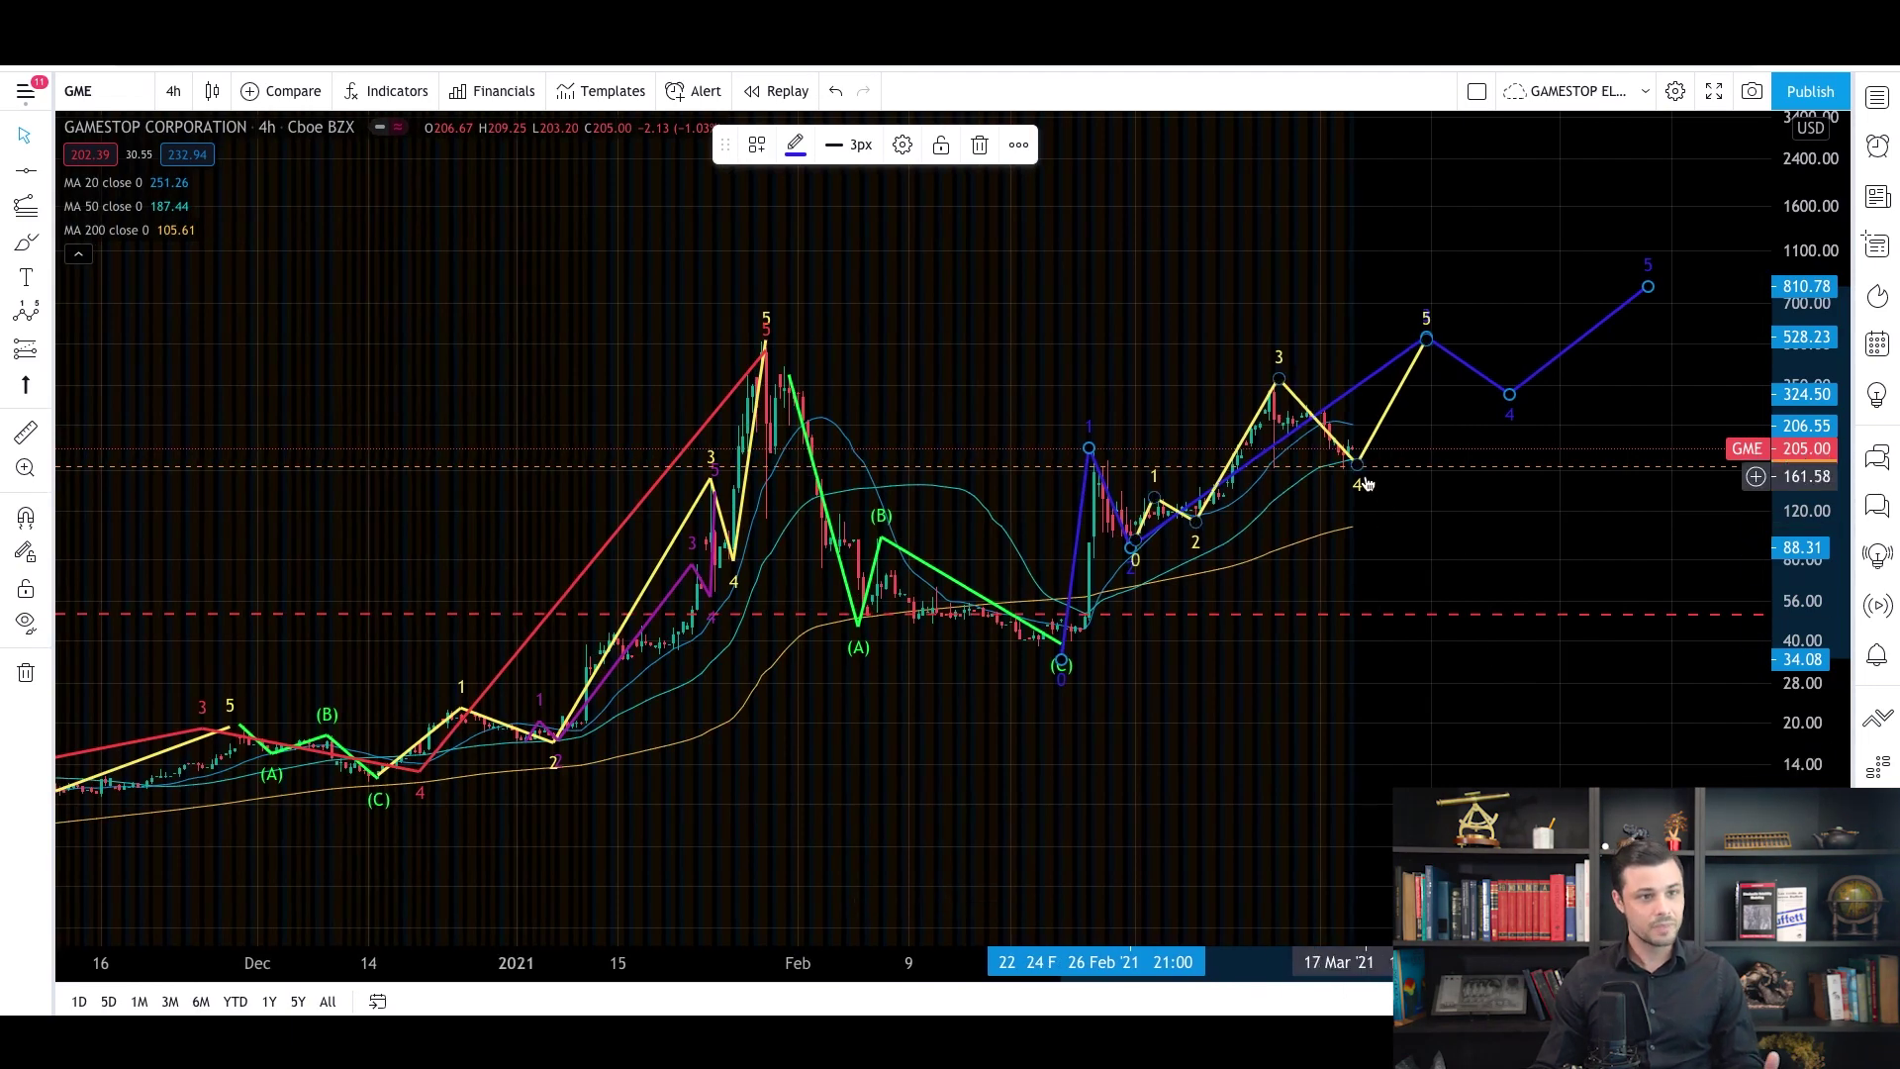
left_click_drag(1582, 419, 1485, 424)
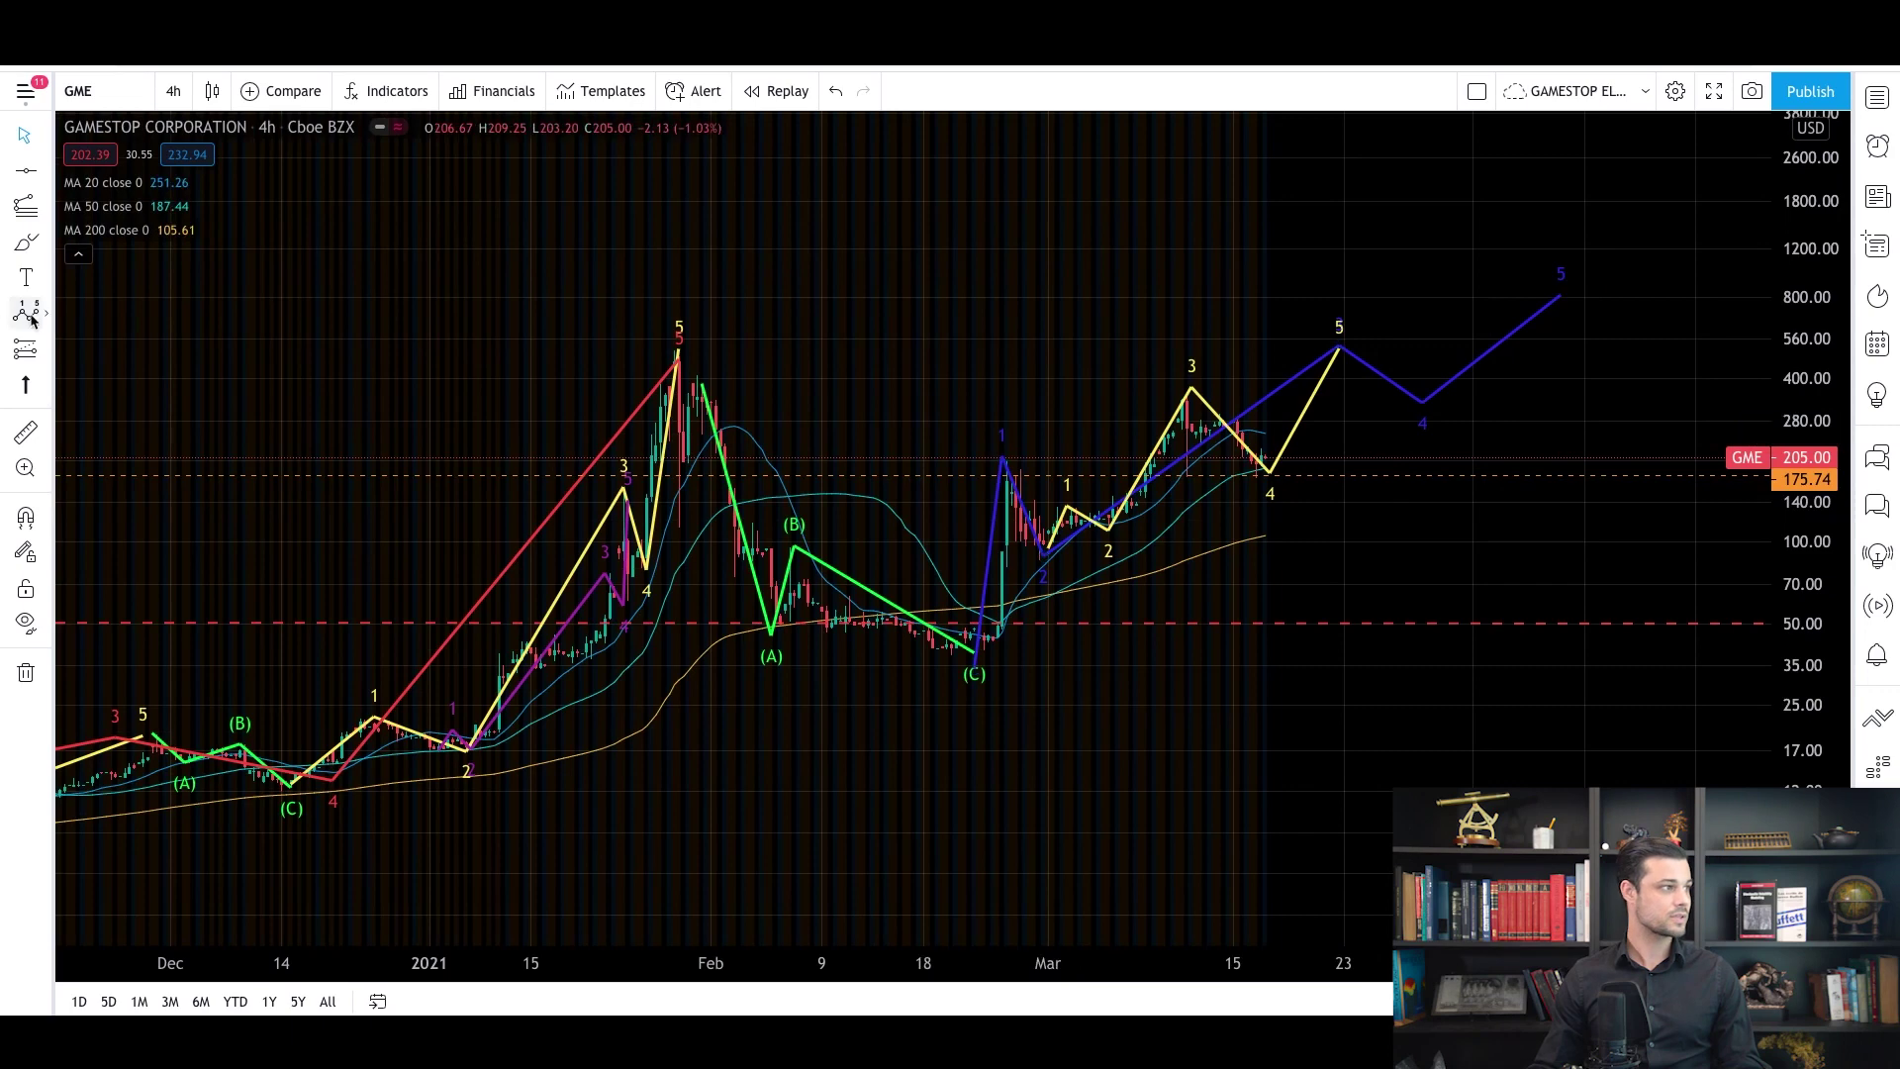
Step: Add a horizontal level at 506.50 on the January peak and recolour the projected wave orange
left_click(50, 172)
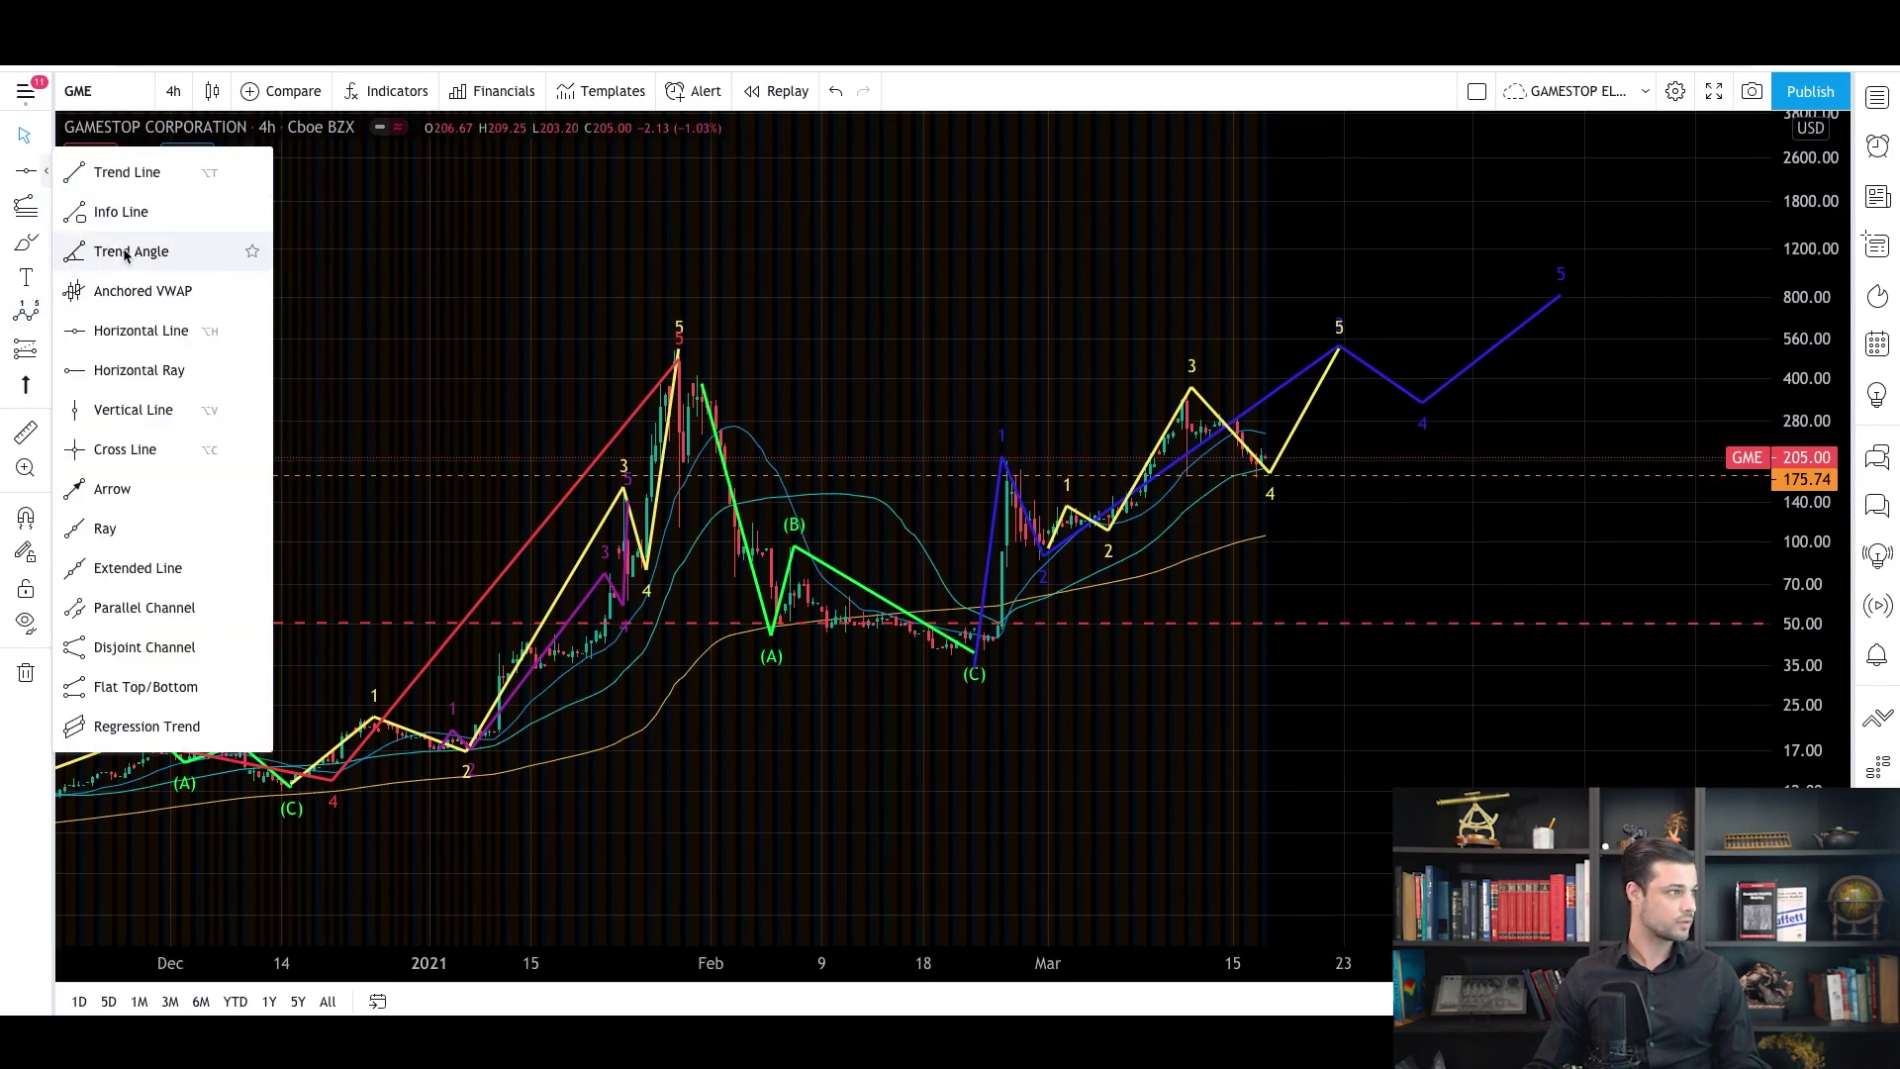
left_click(138, 369)
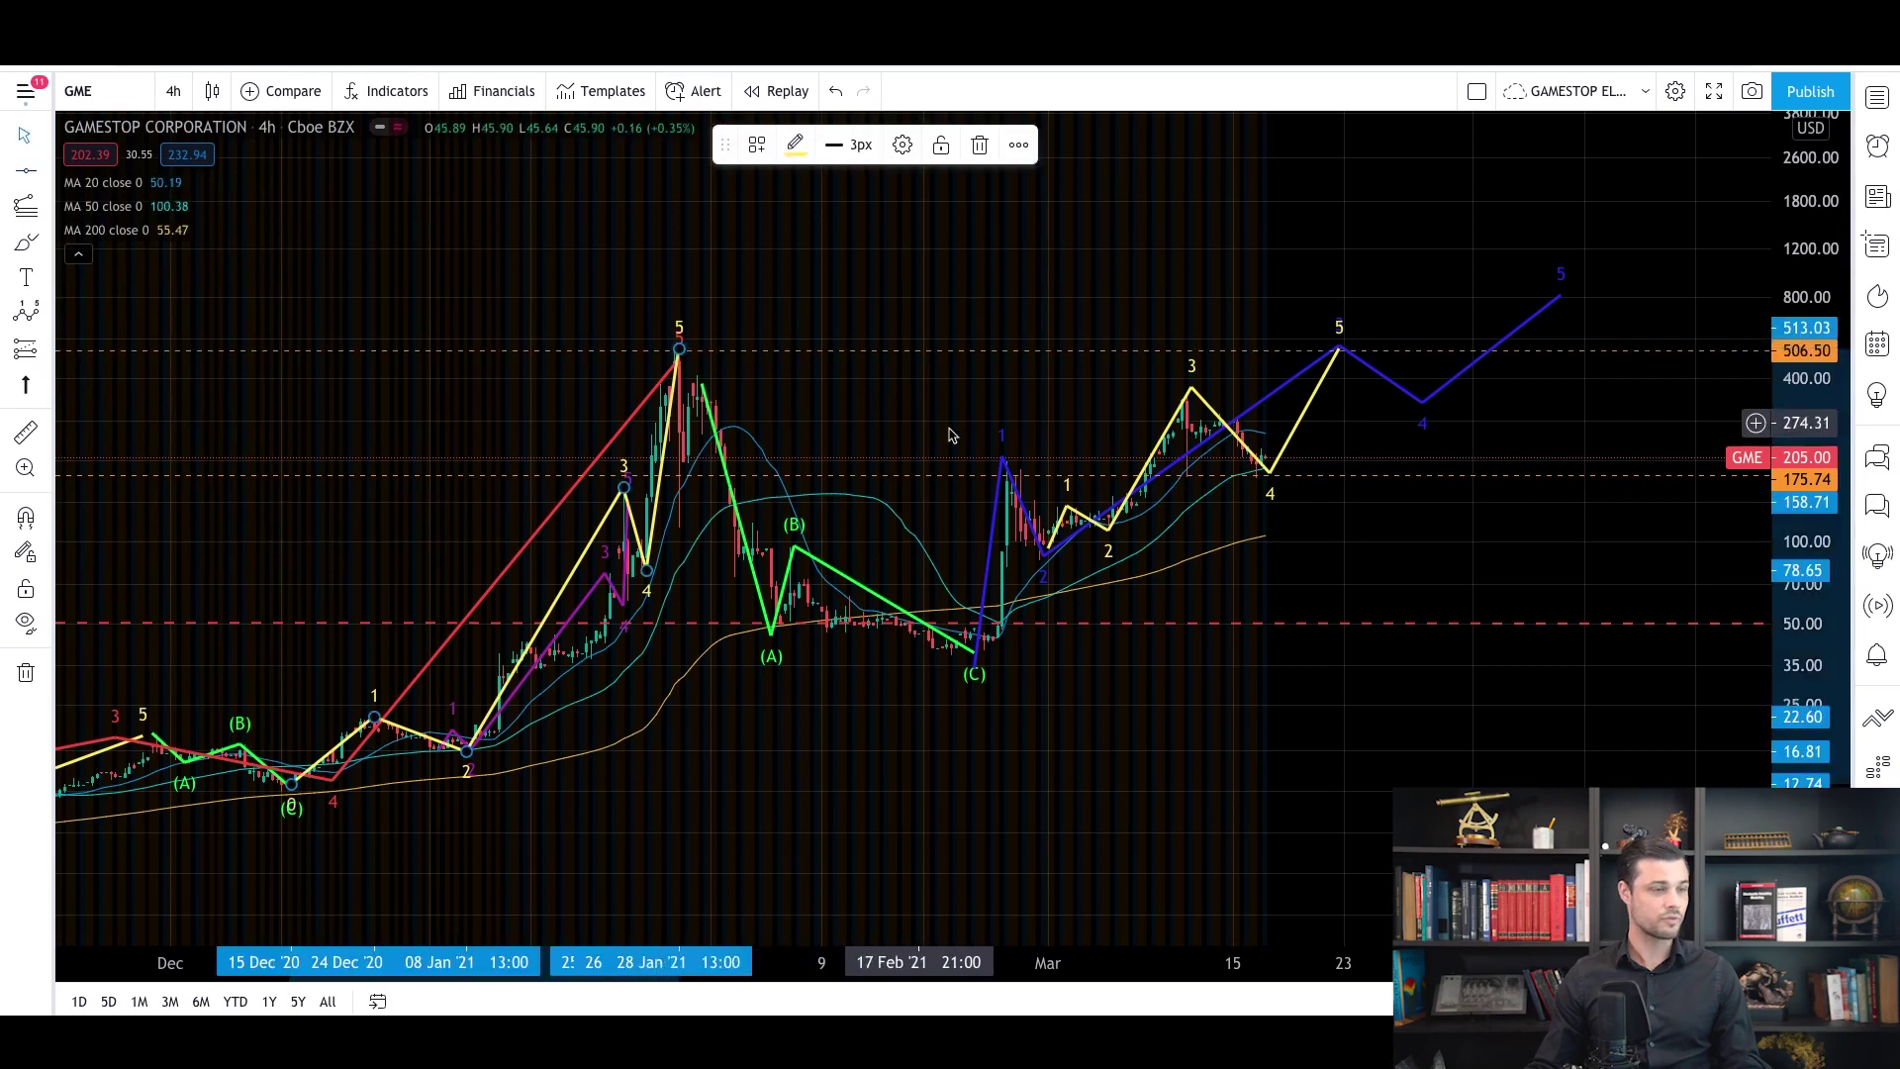
left_click(1336, 356)
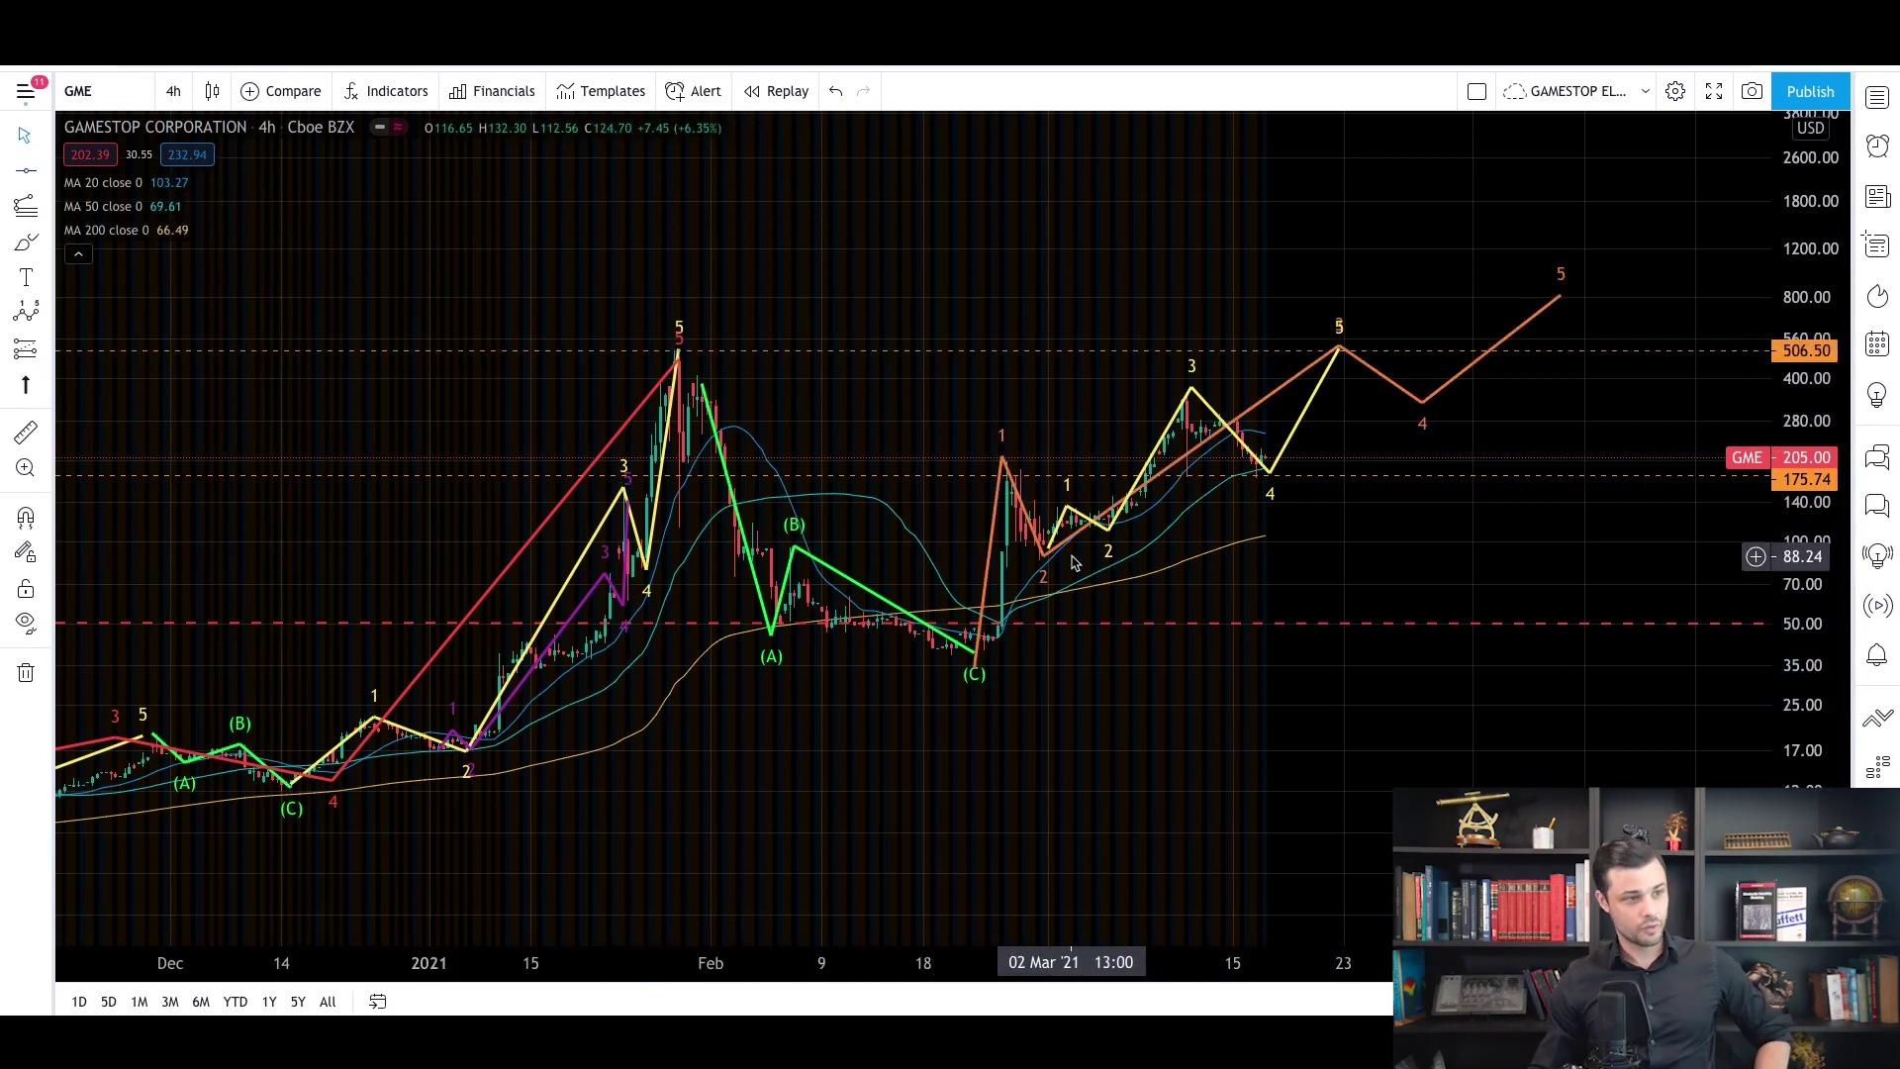